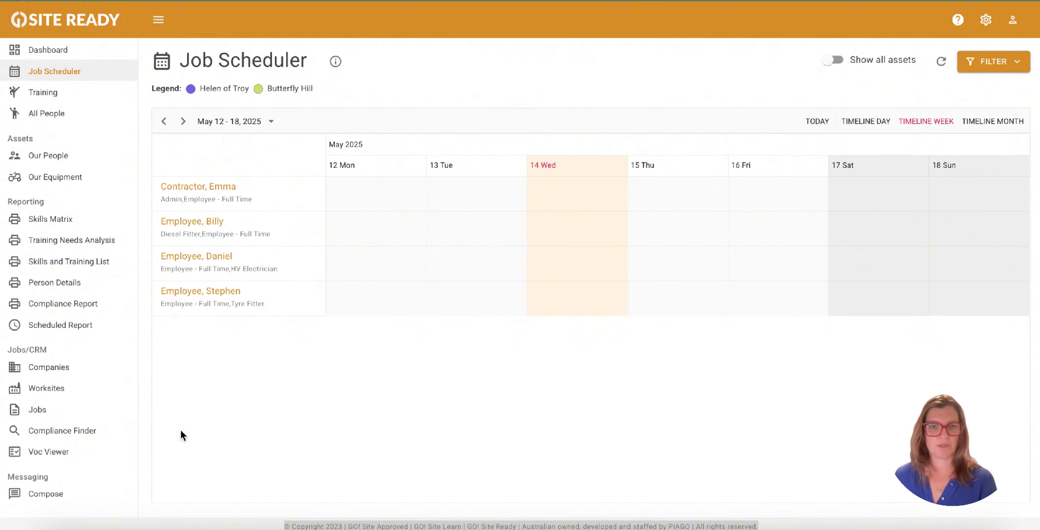
Open the jobs list, view the blank form for adding a job, and close it without saving.
{"action": "left_click", "coordinate": [39, 417]}
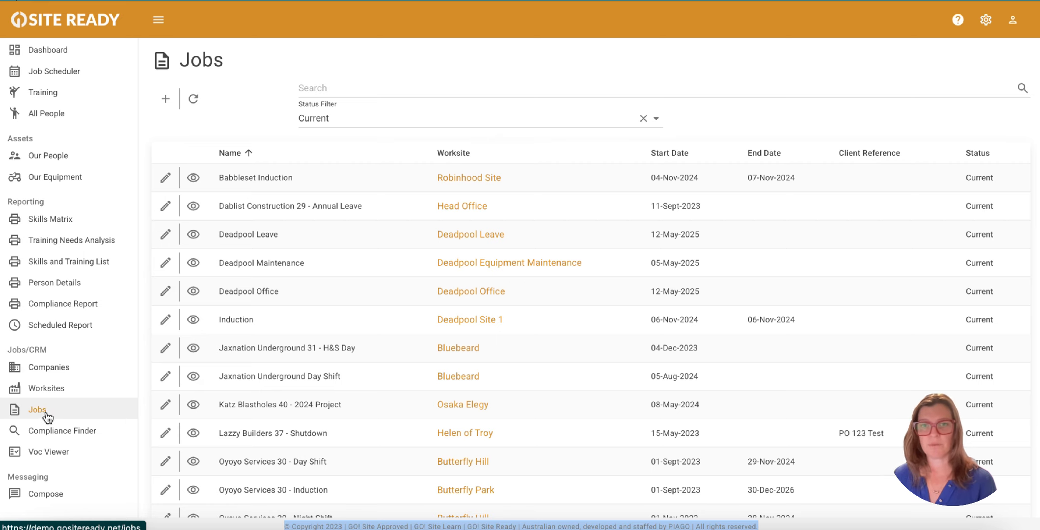
{"action": "left_click", "coordinate": [159, 103]}
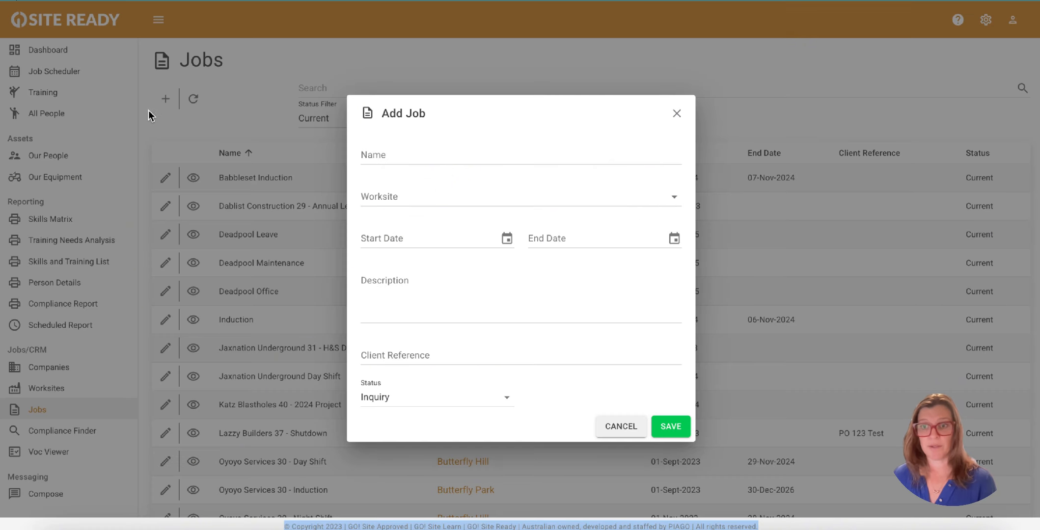
{"action": "left_click", "coordinate": [673, 113]}
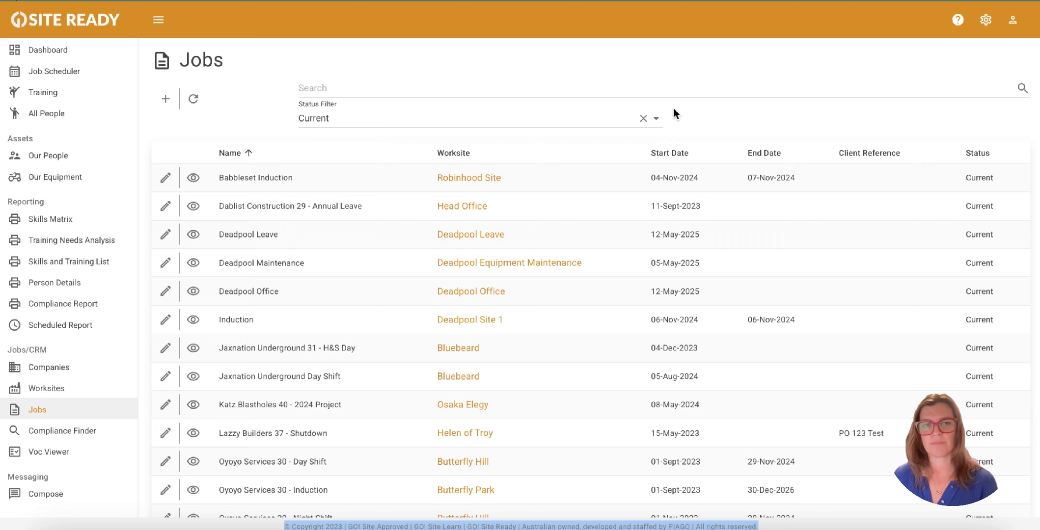
Filter the jobs list by status to view only Completed jobs, followed by only Lost jobs.
{"action": "left_click", "coordinate": [519, 123]}
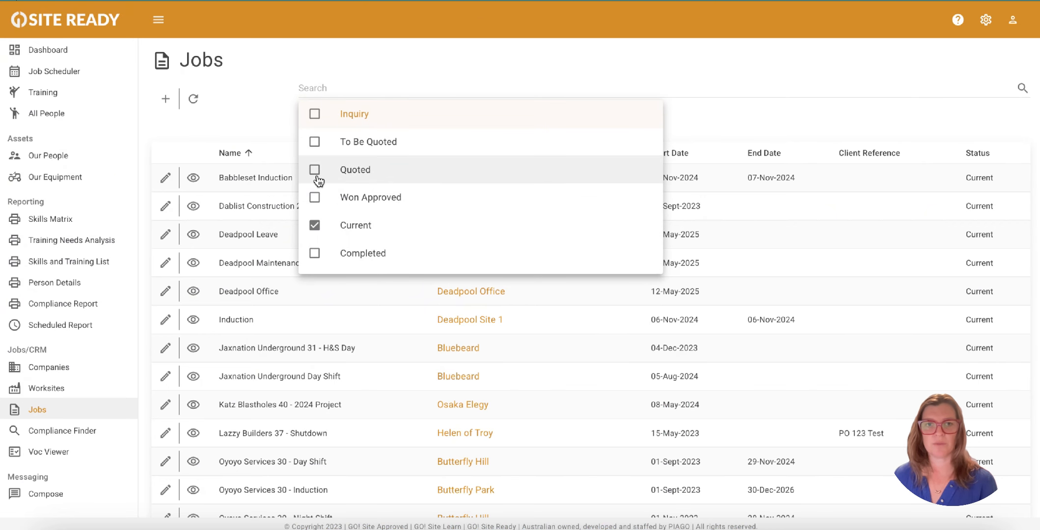
{"action": "left_click", "coordinate": [316, 254]}
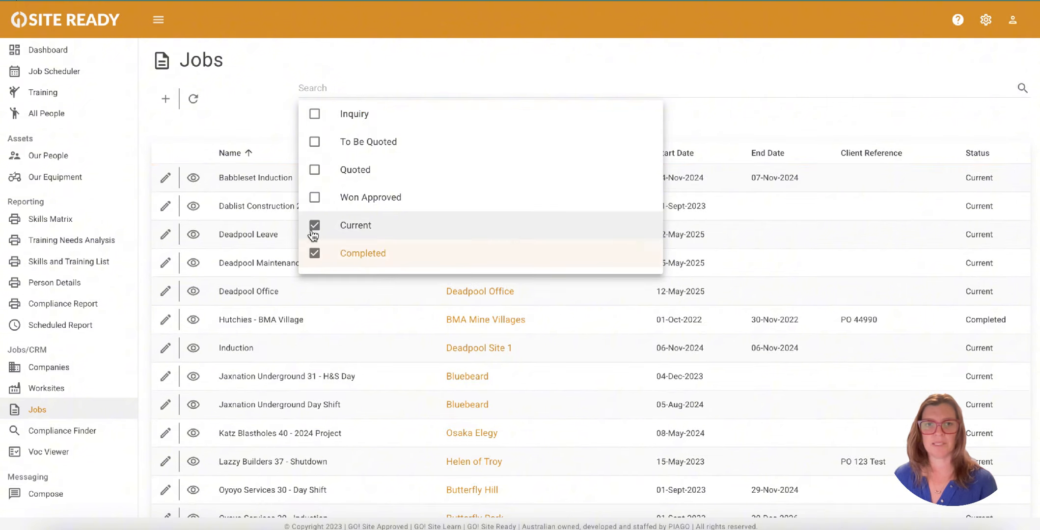
{"action": "left_click", "coordinate": [315, 227]}
{"action": "scroll", "coordinate": [334, 255], "scroll_direction": "down", "scroll_amount": 1}
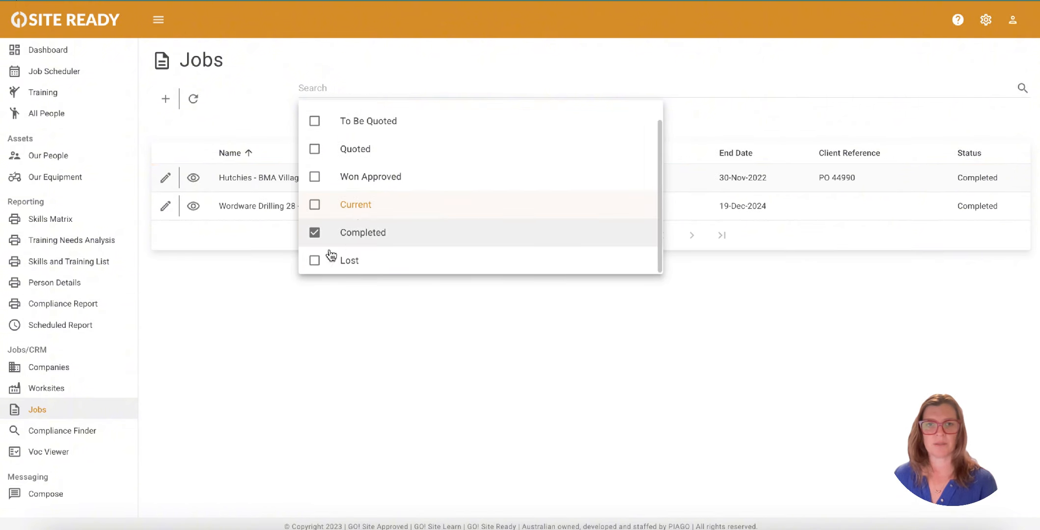
{"action": "left_click", "coordinate": [315, 261]}
{"action": "left_click", "coordinate": [317, 234]}
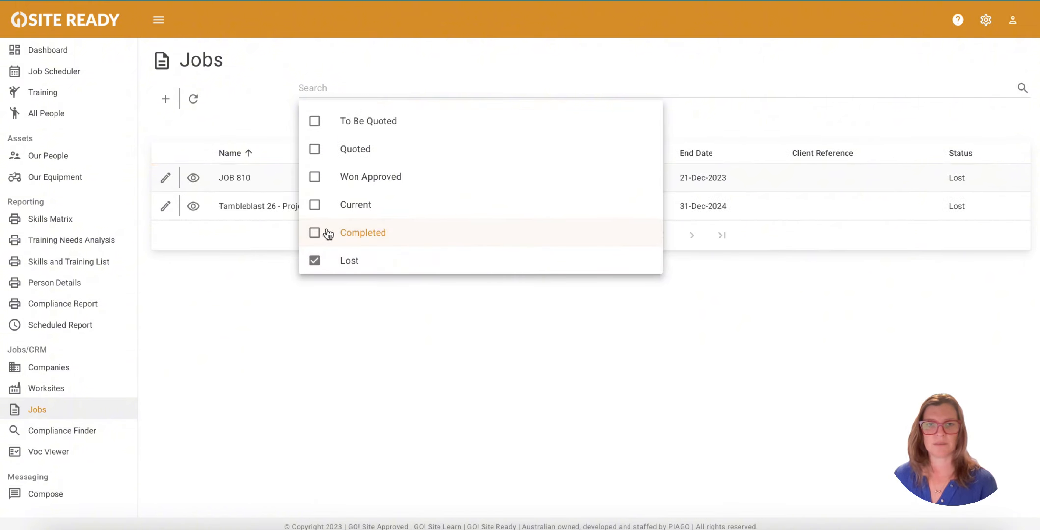
View only the Quoted jobs, and return the status filter to Current only.
{"action": "left_click", "coordinate": [319, 157]}
{"action": "left_click", "coordinate": [319, 262]}
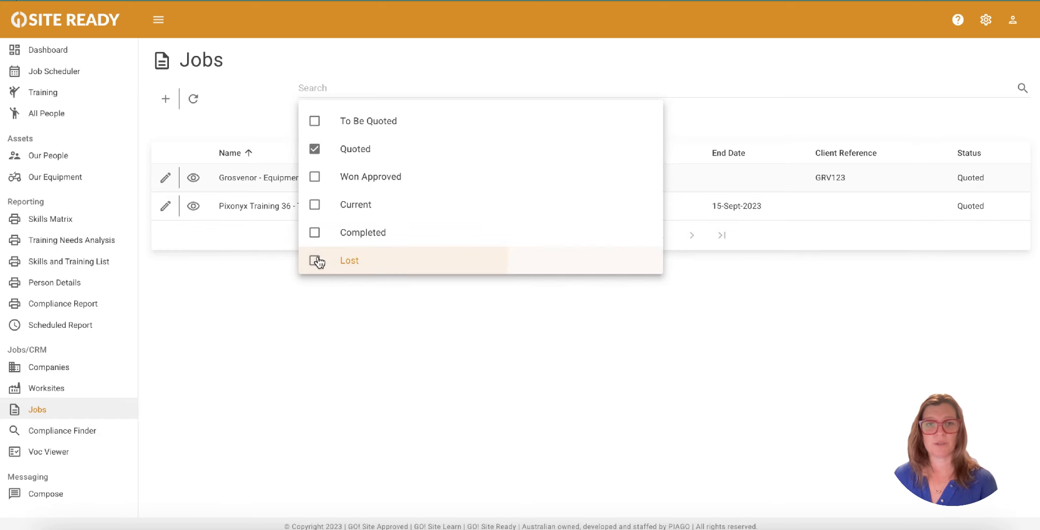
{"action": "left_click", "coordinate": [314, 148]}
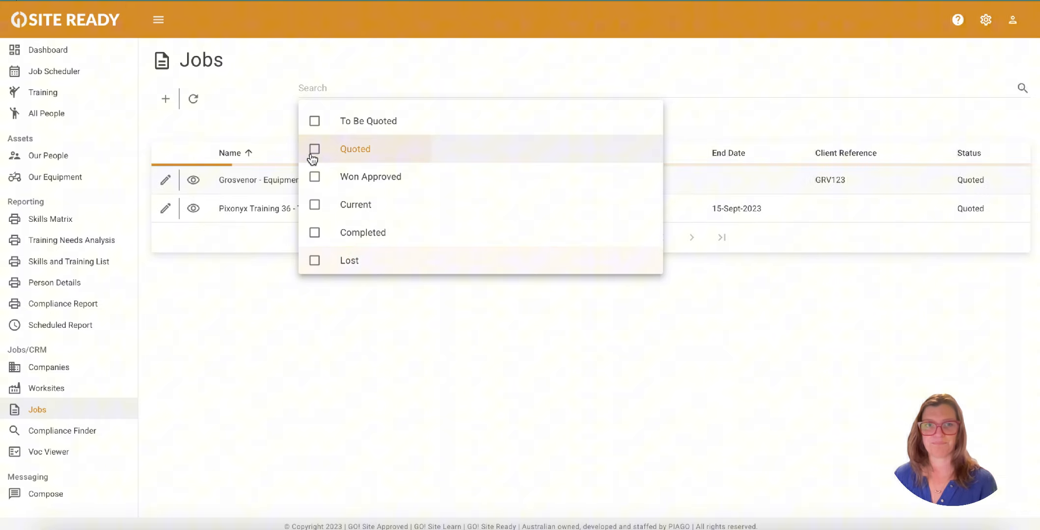
{"action": "left_click", "coordinate": [314, 205]}
{"action": "left_click", "coordinate": [199, 100]}
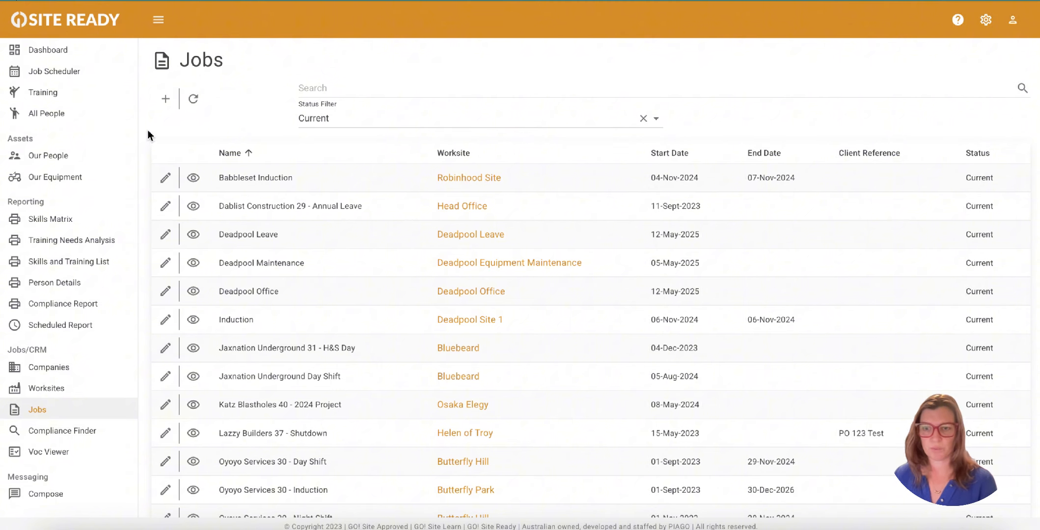
Review the details of the Deadpool Leave and Deadpool Maintenance jobs, closing each without changes.
{"action": "left_click", "coordinate": [163, 240]}
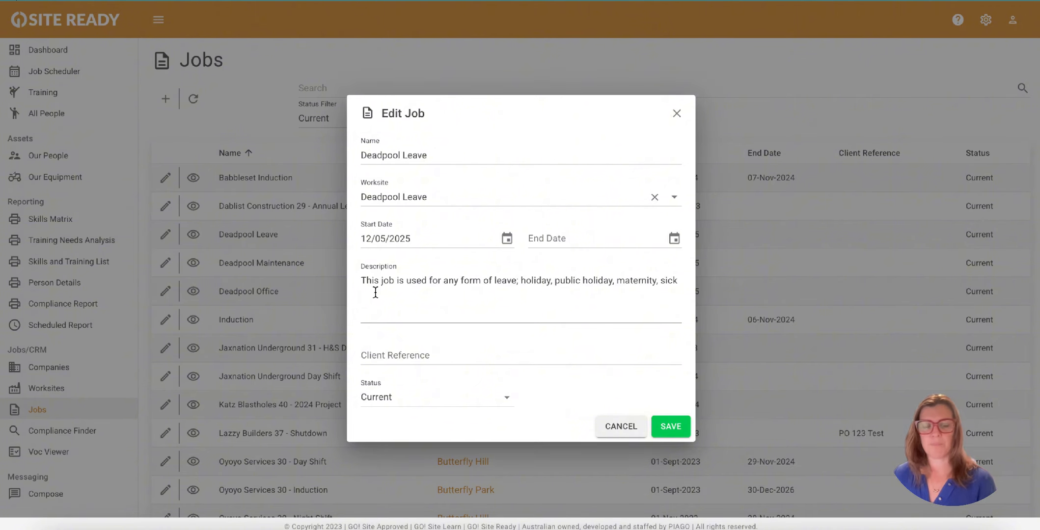
{"action": "left_click", "coordinate": [676, 113]}
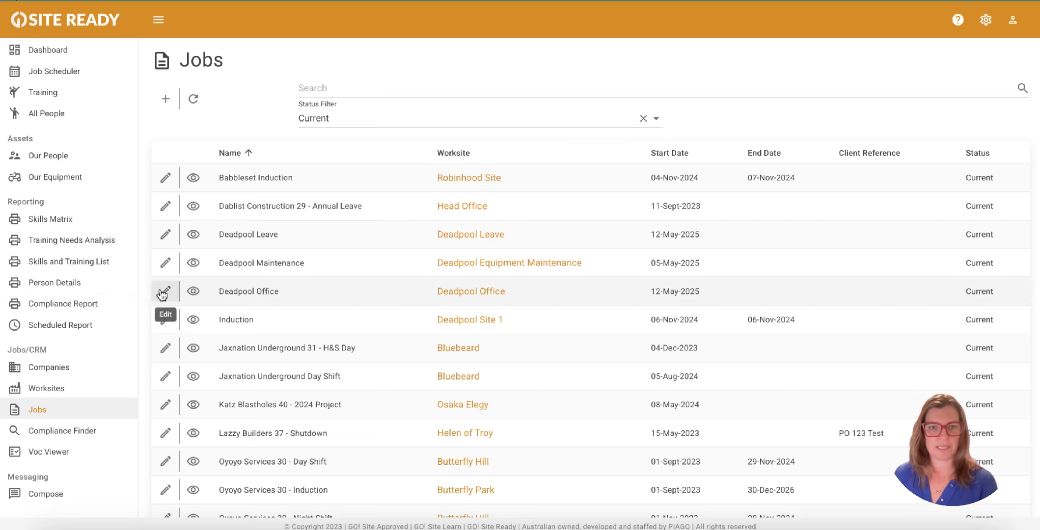
{"action": "left_click", "coordinate": [165, 263]}
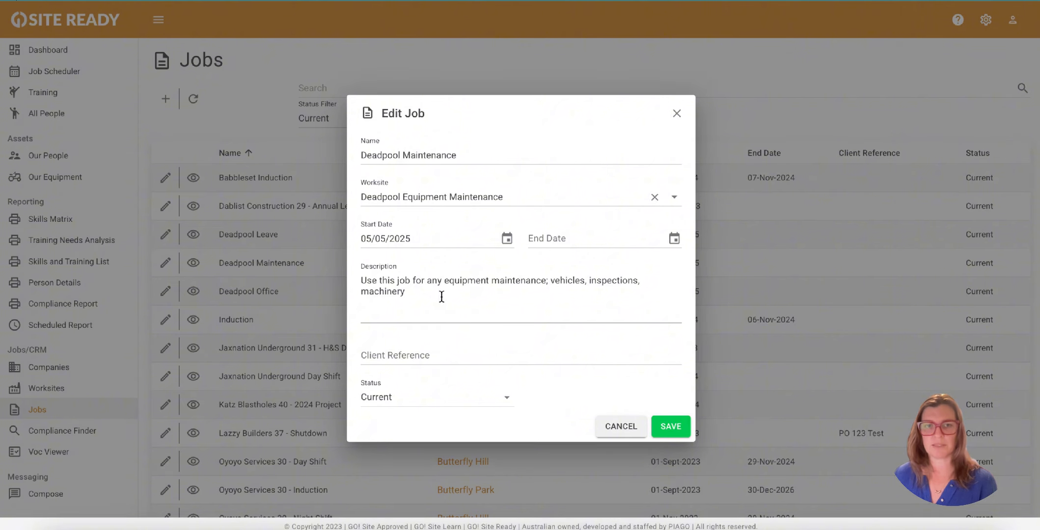
{"action": "left_click", "coordinate": [677, 114]}
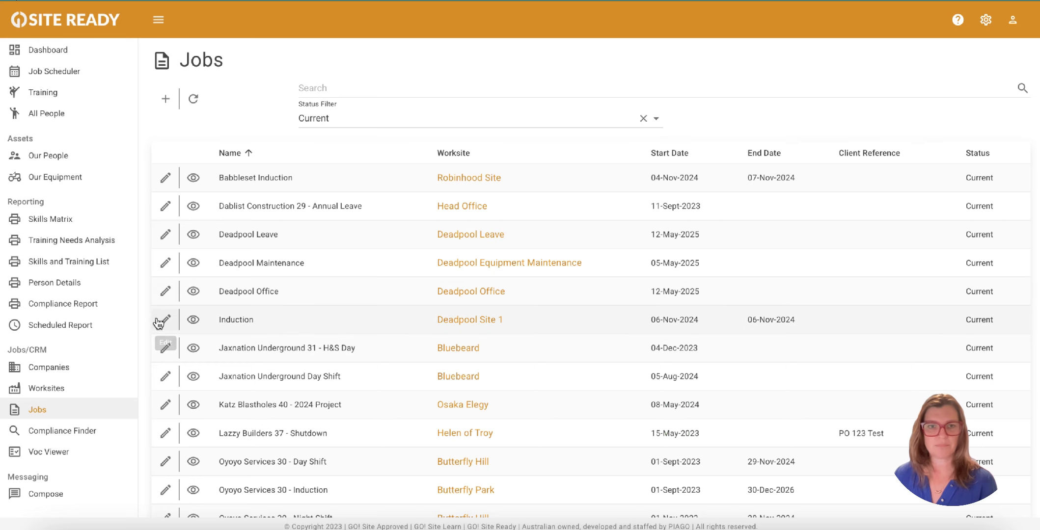
Review the Deadpool Office job's details and its available status options, closing it without changes.
{"action": "left_click", "coordinate": [165, 292]}
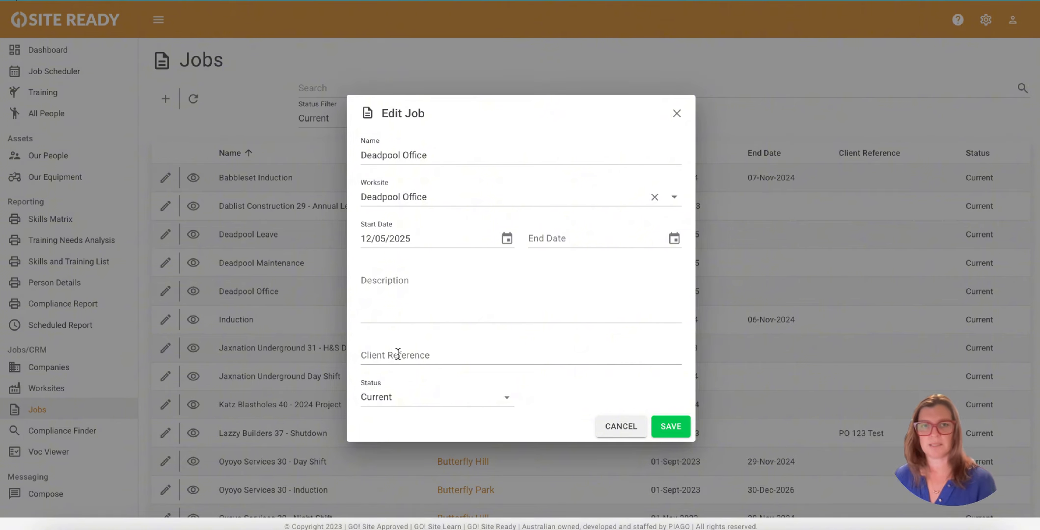
{"action": "left_click", "coordinate": [429, 396]}
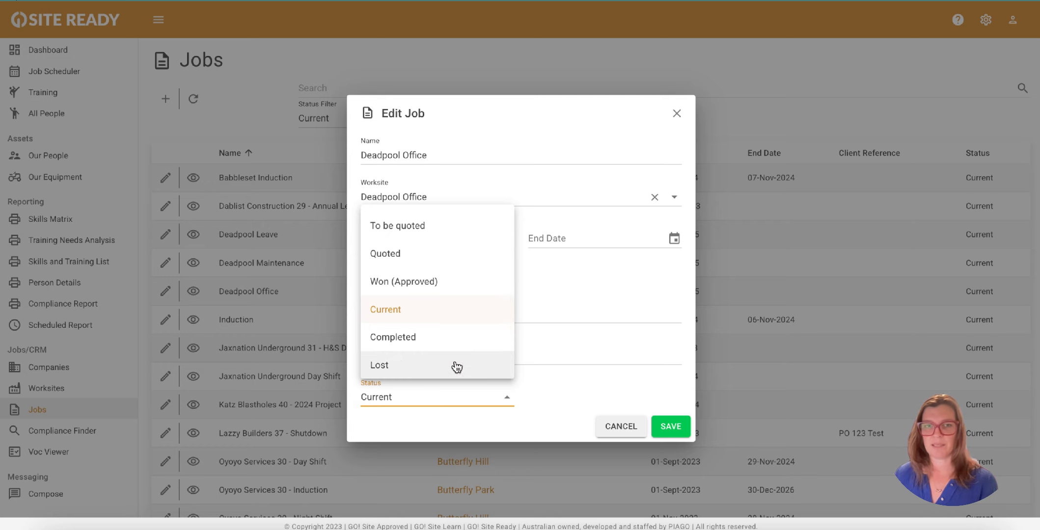
{"action": "left_click", "coordinate": [552, 385]}
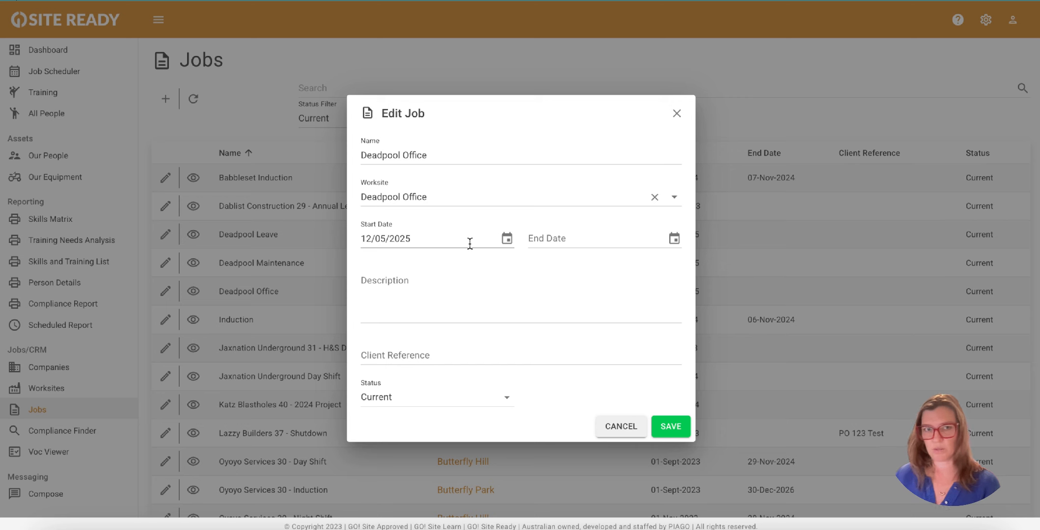
{"action": "left_click", "coordinate": [675, 114]}
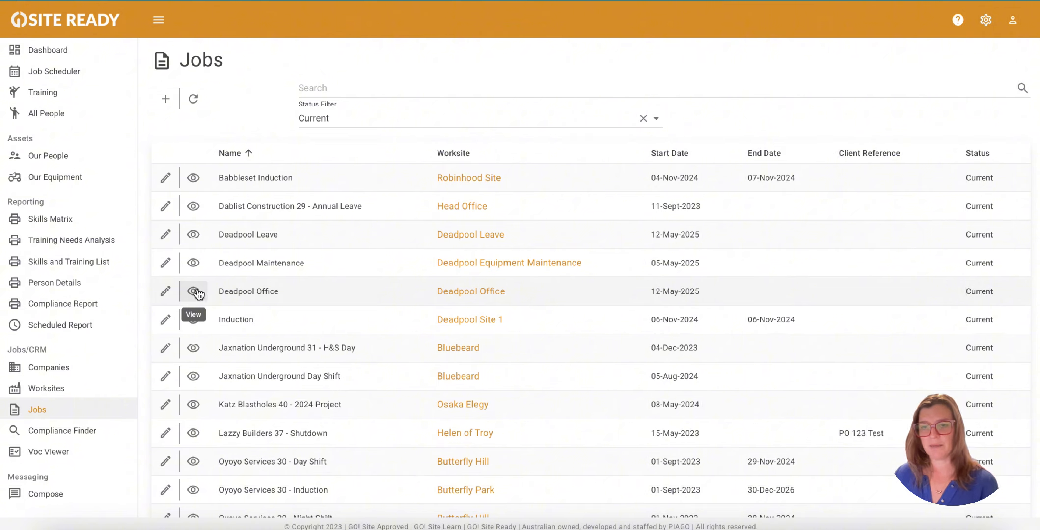
Open the Deadpool Leave job, view its equipment, scheduler, contacts and notes, and inspect the blank note form without saving.
{"action": "left_click", "coordinate": [193, 235]}
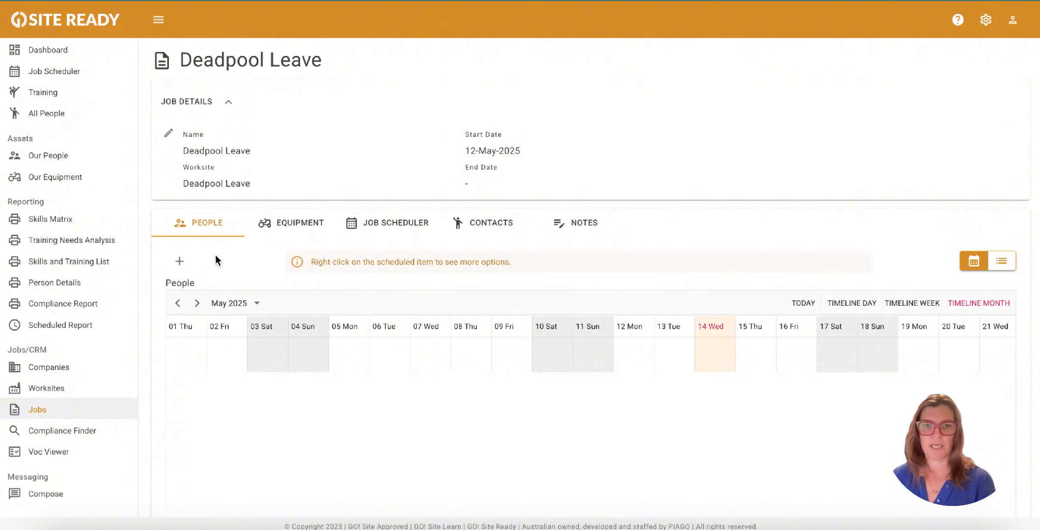
{"action": "left_click", "coordinate": [289, 231]}
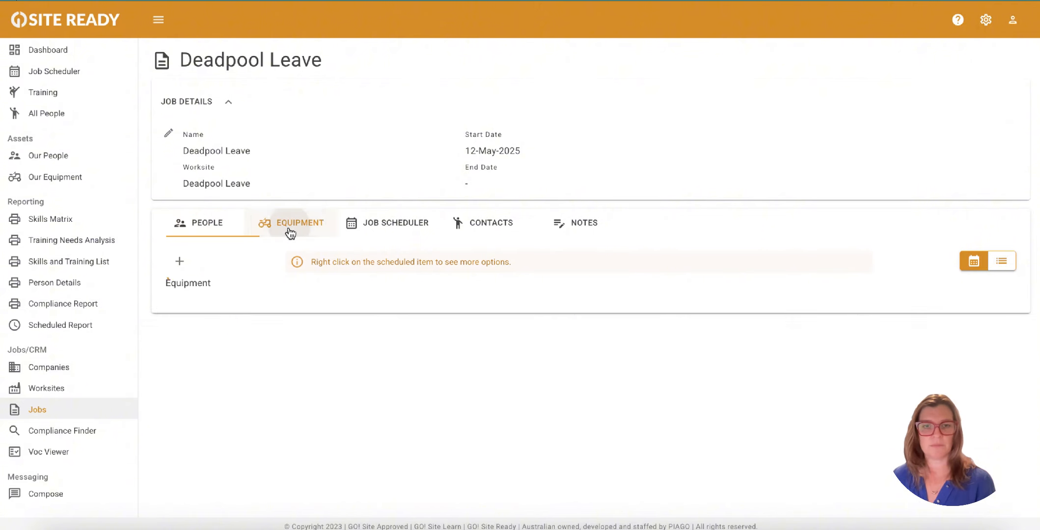
{"action": "left_click", "coordinate": [404, 229]}
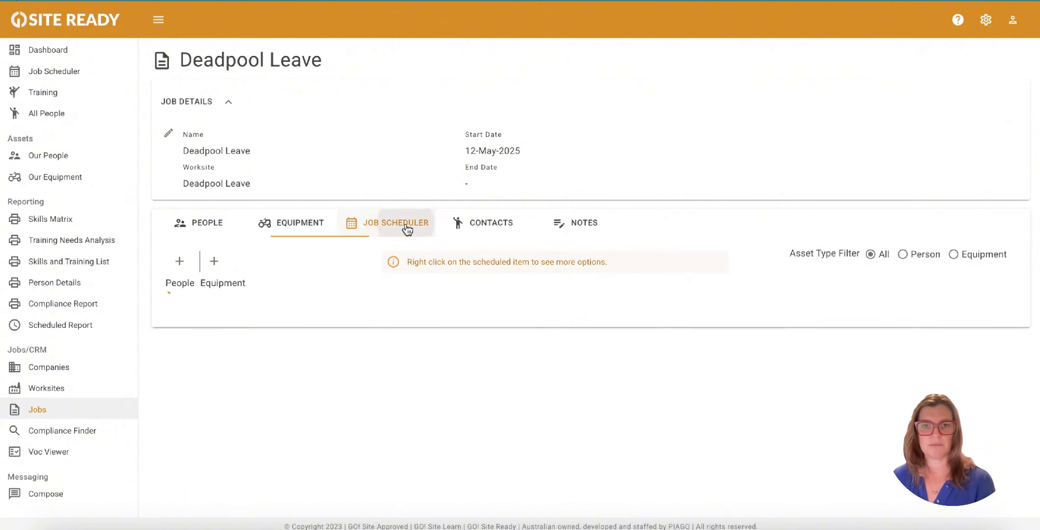
{"action": "left_click", "coordinate": [494, 226]}
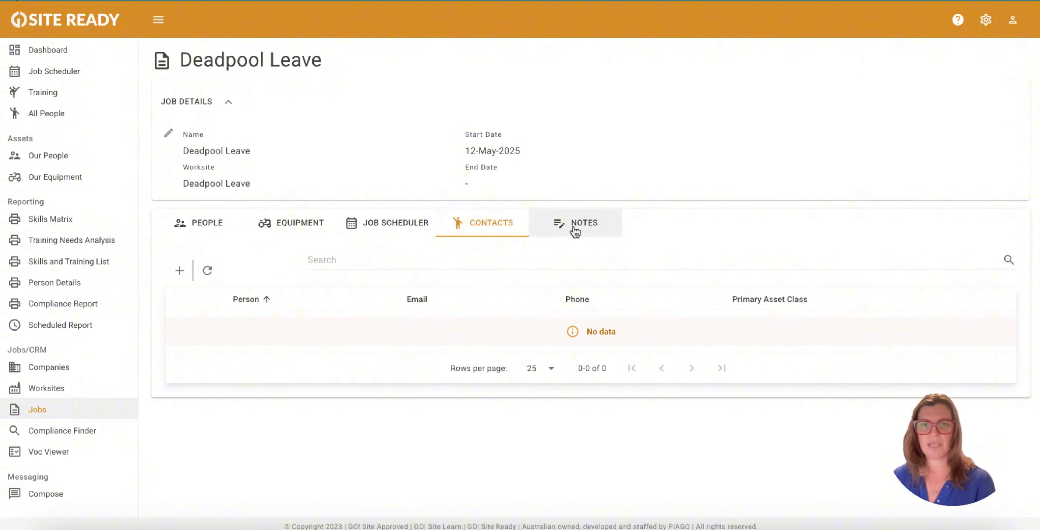
{"action": "left_click", "coordinate": [586, 230]}
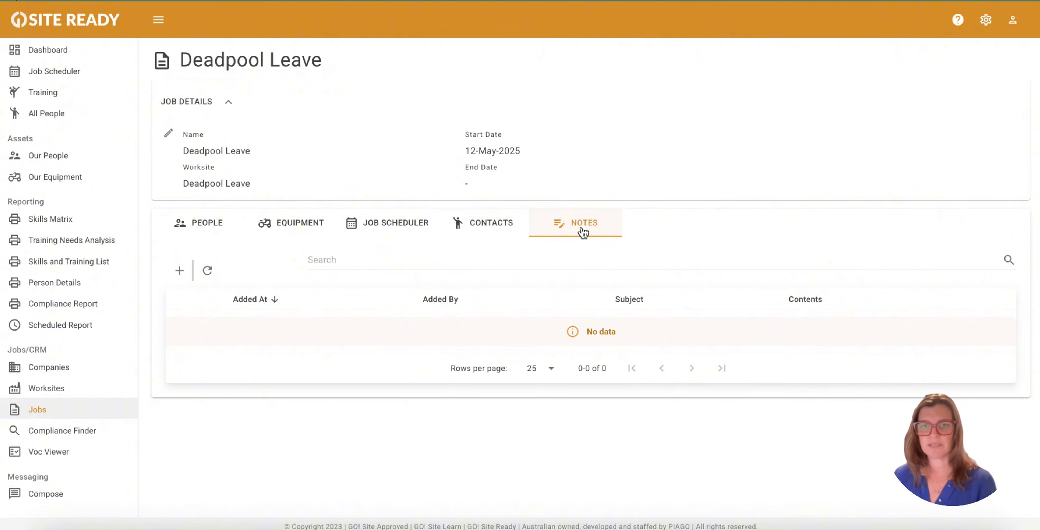
{"action": "left_click", "coordinate": [180, 271]}
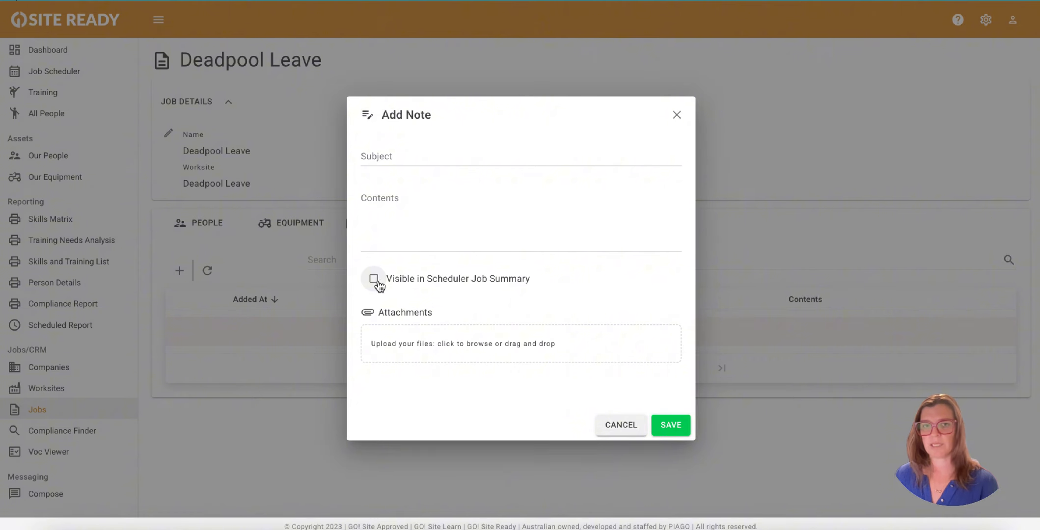
{"action": "left_click", "coordinate": [677, 115]}
Start a people allocation for the Deadpool Leave job with start date 12/05/2025 and end date 14/05/2025.
{"action": "left_click", "coordinate": [187, 237]}
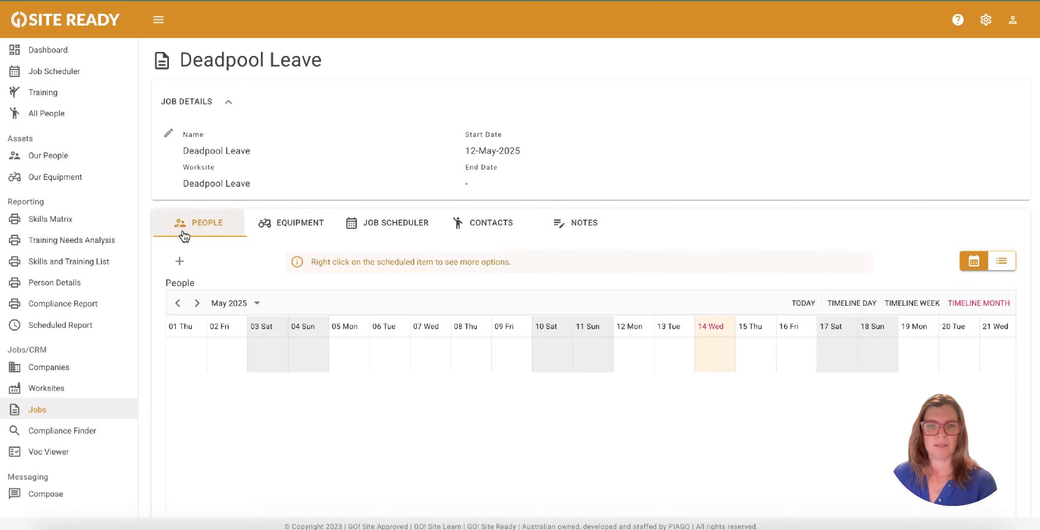
{"action": "left_click", "coordinate": [180, 263]}
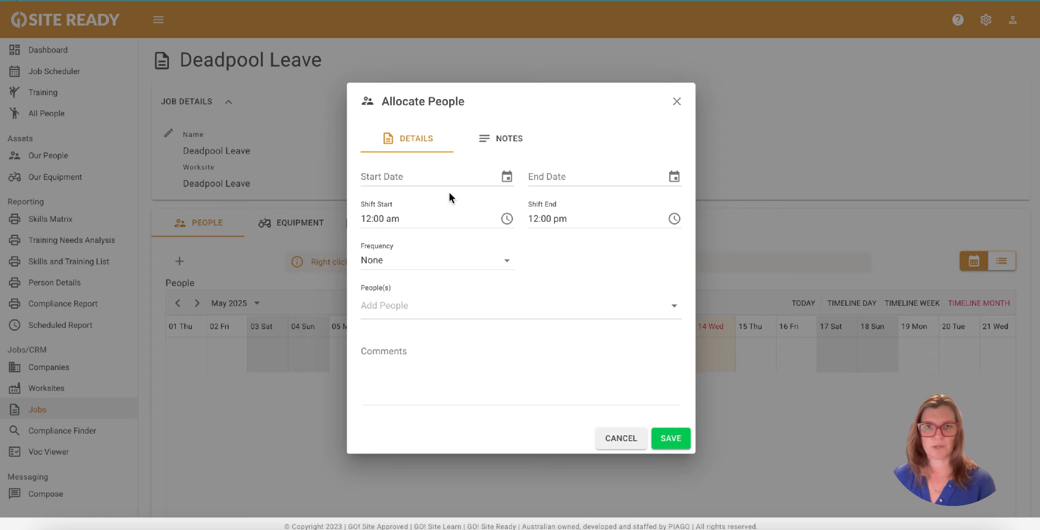
{"action": "left_click", "coordinate": [506, 176]}
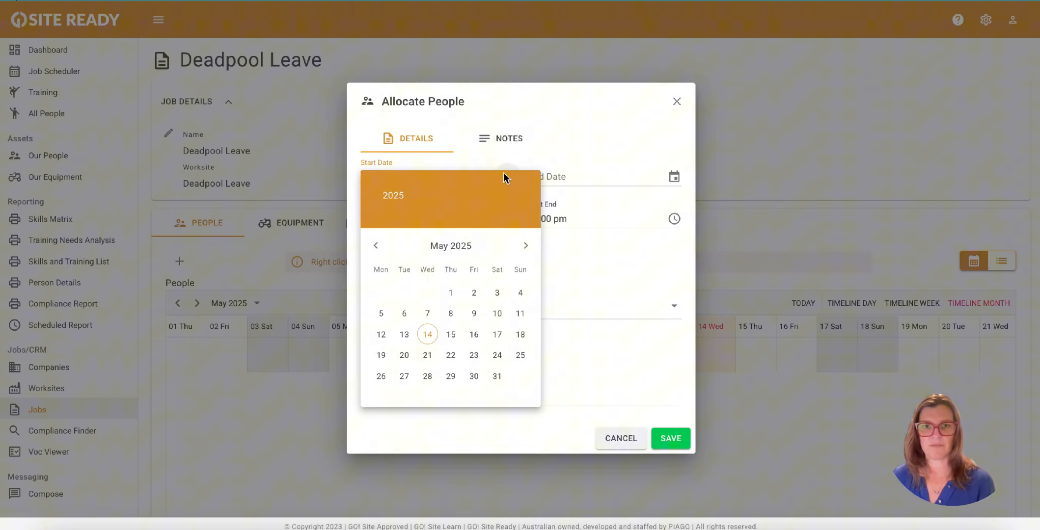
{"action": "left_click", "coordinate": [378, 334]}
{"action": "left_click", "coordinate": [672, 177]}
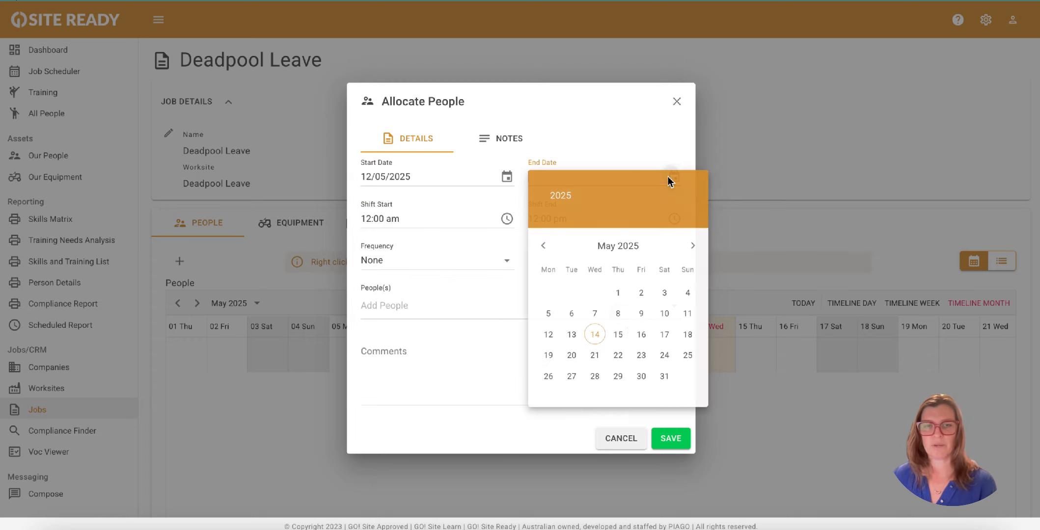
{"action": "left_click", "coordinate": [594, 334]}
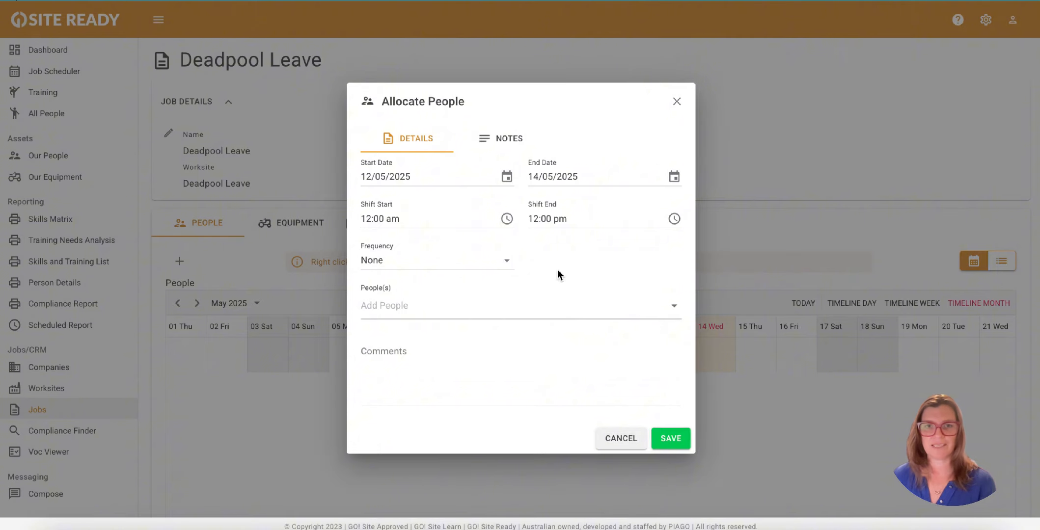
Set the allocation's shift from 07:00 am to 04:00 pm and check the list of people that can be added.
{"action": "left_click", "coordinate": [506, 218]}
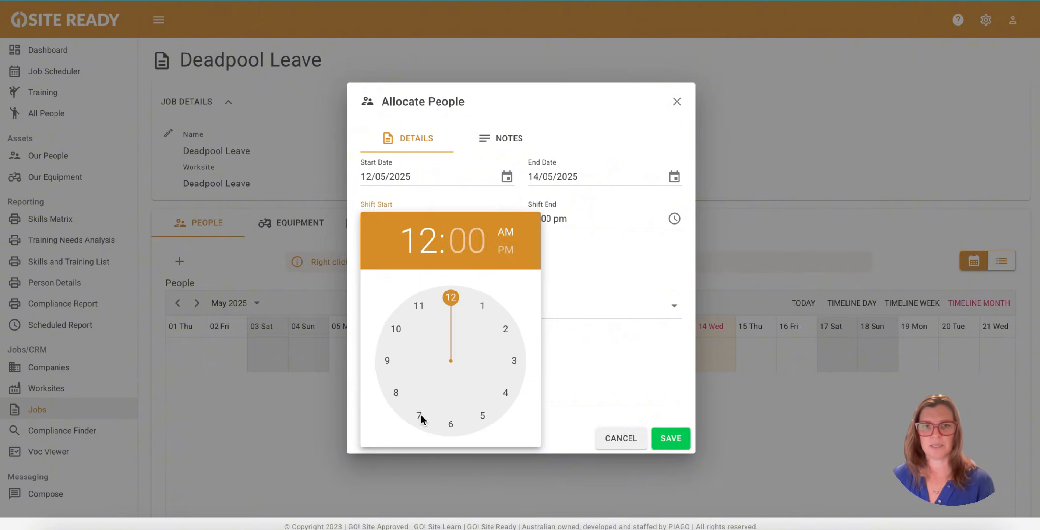
{"action": "left_click", "coordinate": [420, 417]}
{"action": "left_click", "coordinate": [672, 219]}
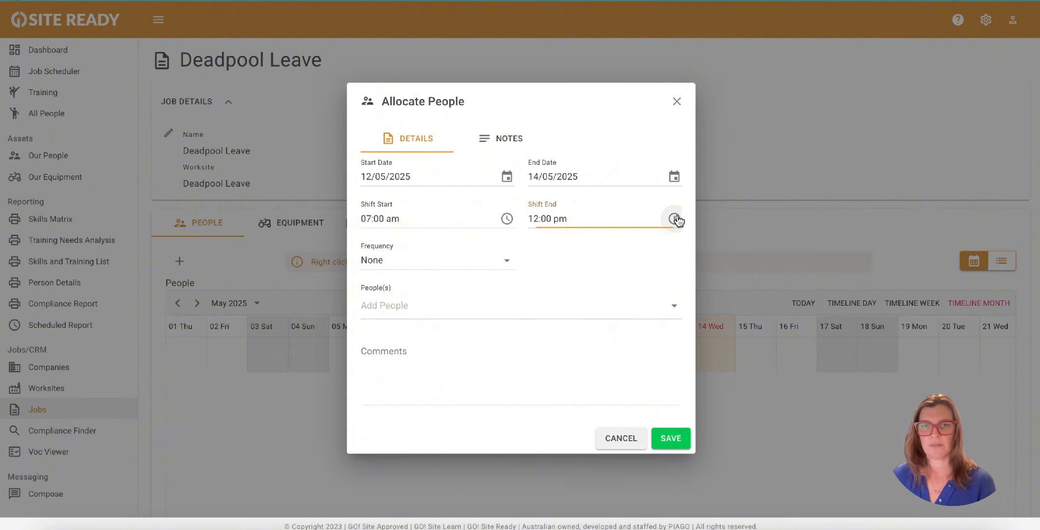
{"action": "left_click", "coordinate": [674, 393]}
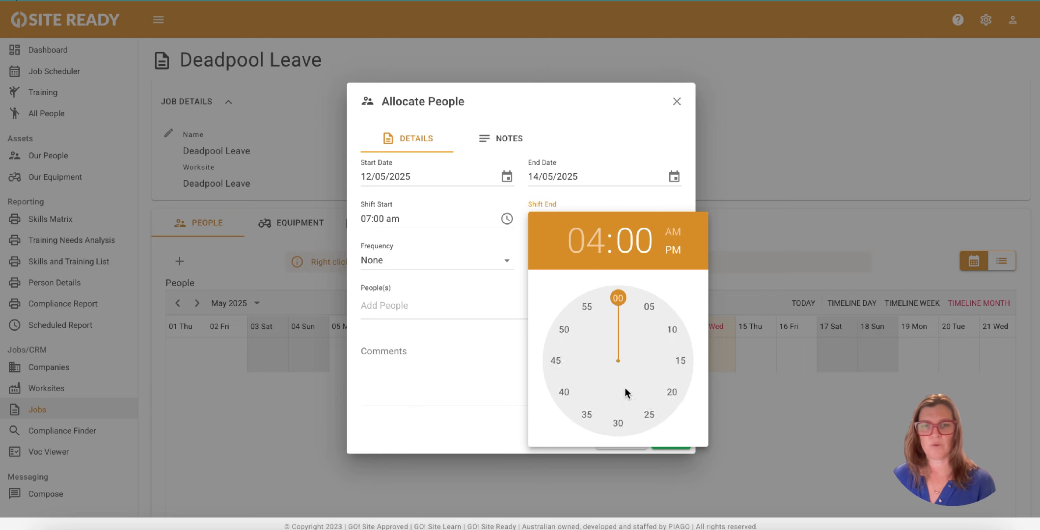
{"action": "left_click", "coordinate": [451, 352]}
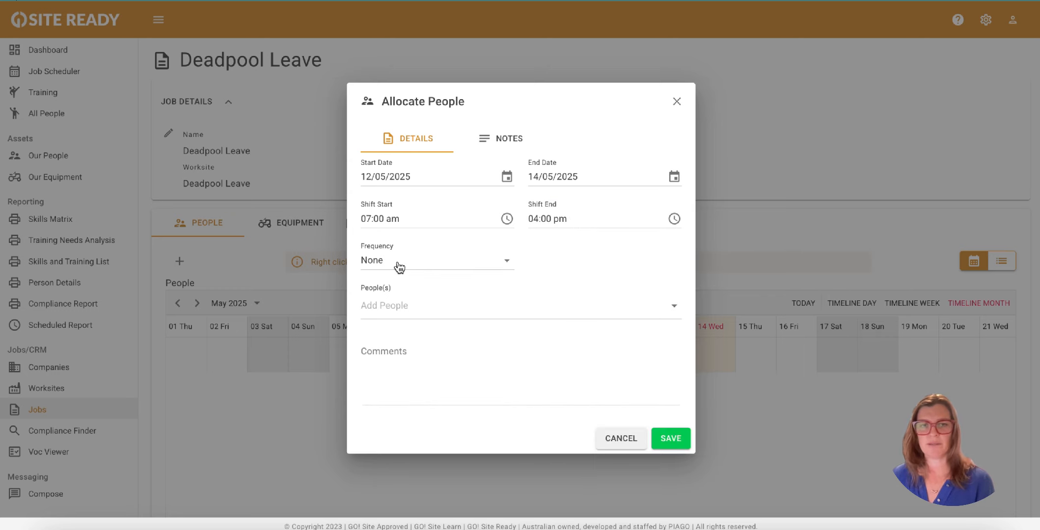
{"action": "left_click", "coordinate": [413, 305]}
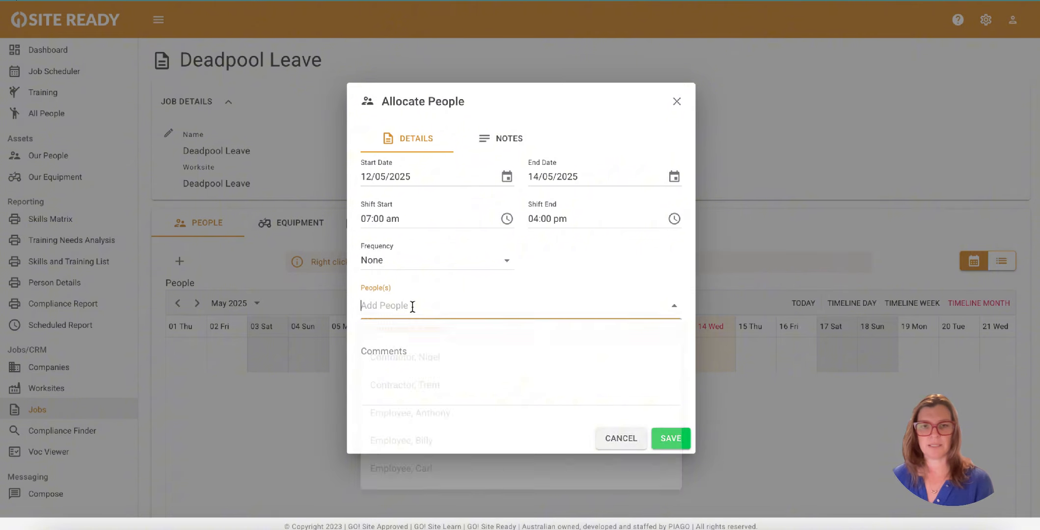
{"action": "left_click", "coordinate": [486, 256]}
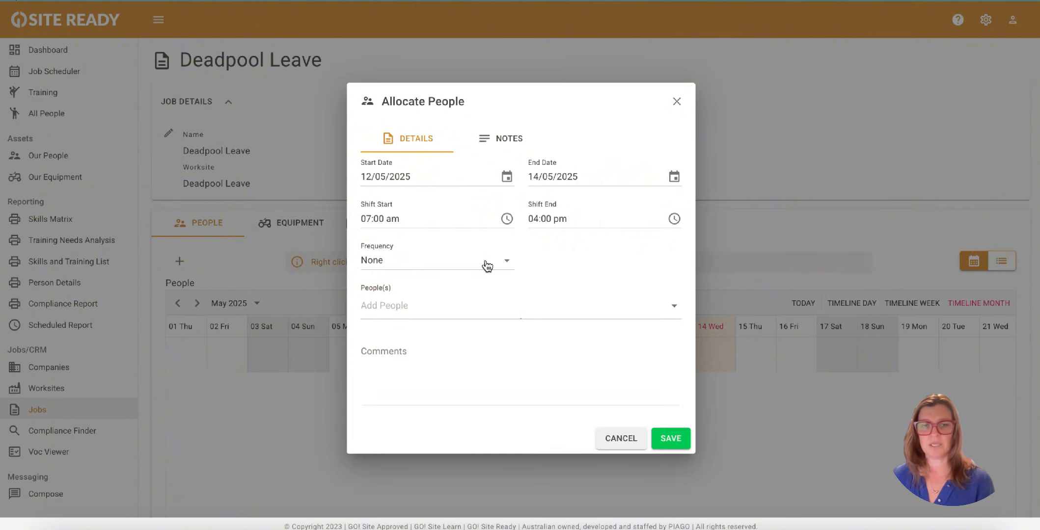
Try a Daily frequency for the allocation and set it back to None.
{"action": "left_click", "coordinate": [462, 269]}
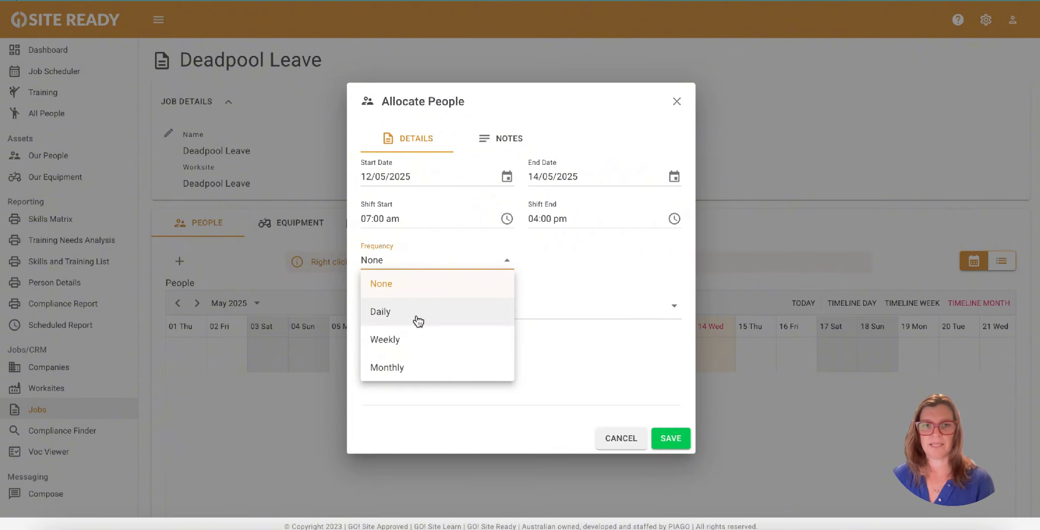
{"action": "left_click", "coordinate": [415, 313]}
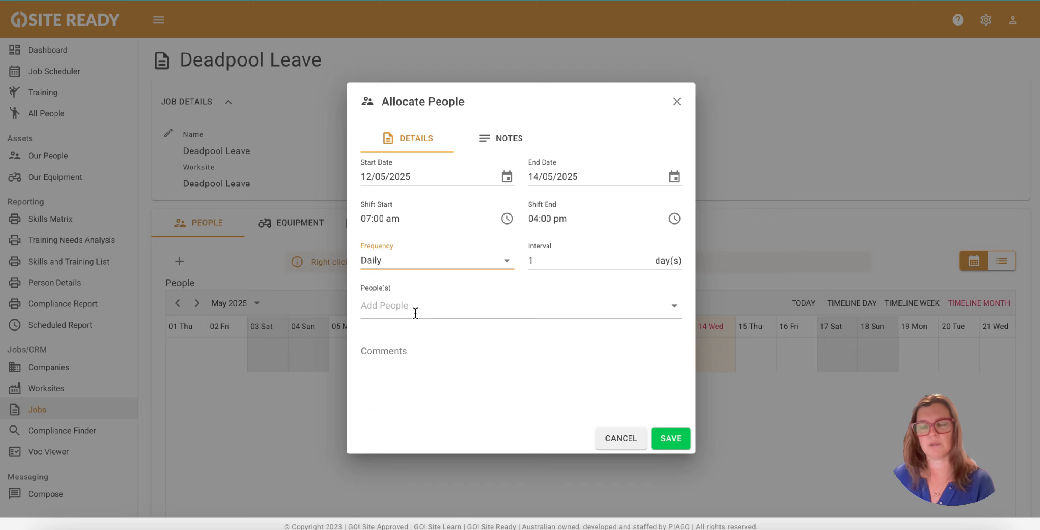
{"action": "left_click", "coordinate": [418, 262]}
{"action": "left_click", "coordinate": [417, 283]}
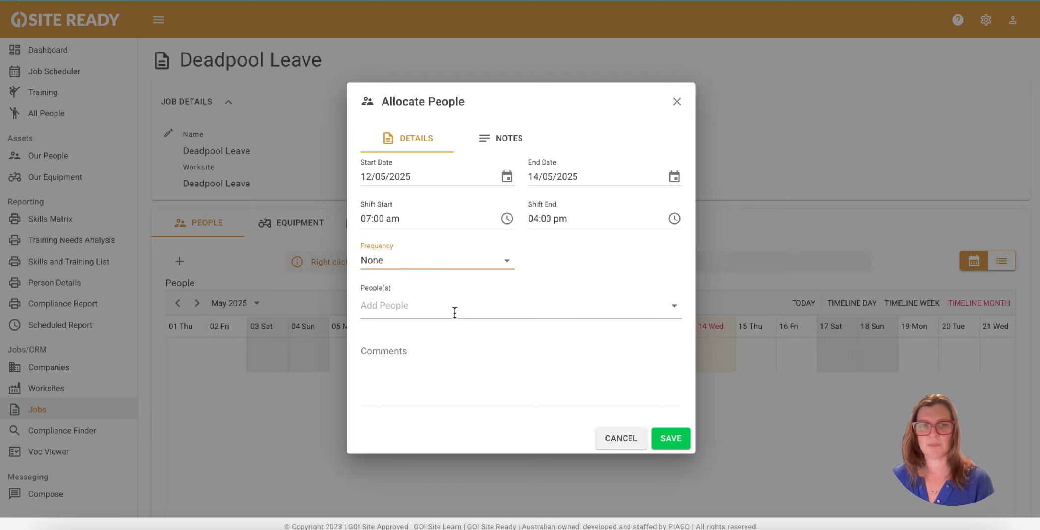
Add the employee on leave to the allocation and enter a comment that they are away sick.
{"action": "left_click", "coordinate": [425, 309]}
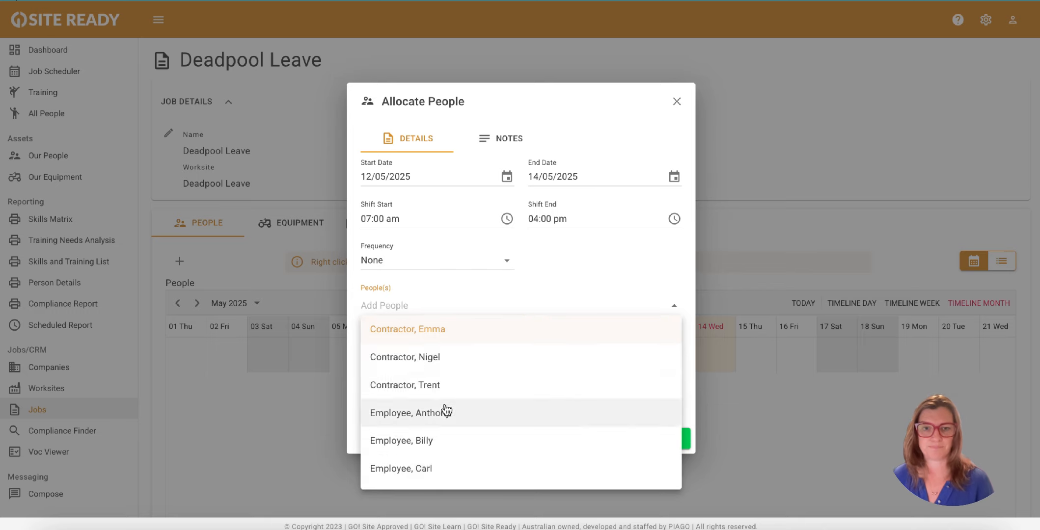
{"action": "scroll", "coordinate": [445, 410], "scroll_direction": "down", "scroll_amount": 3}
{"action": "scroll", "coordinate": [446, 409], "scroll_direction": "down", "scroll_amount": 3}
{"action": "left_click", "coordinate": [442, 374]}
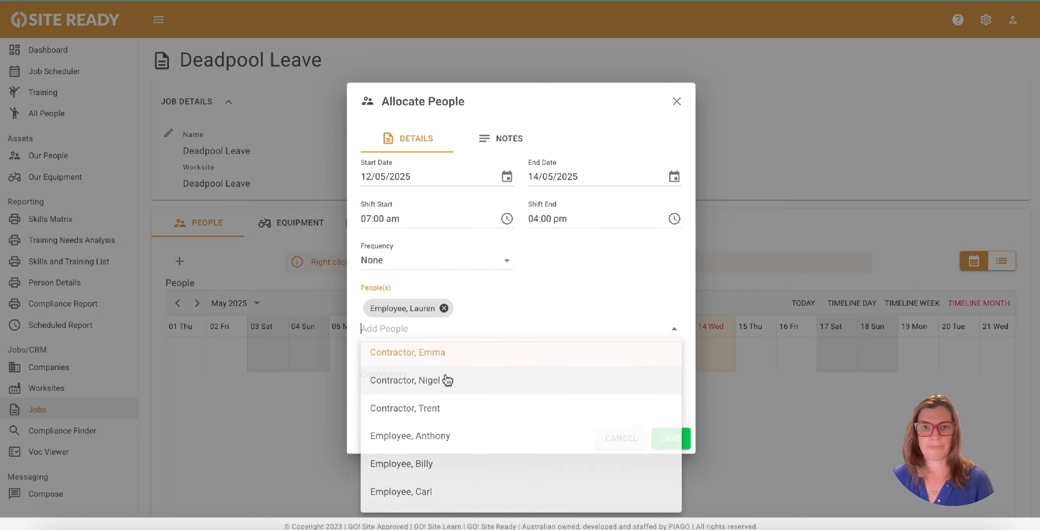
{"action": "left_click", "coordinate": [358, 368]}
{"action": "left_click", "coordinate": [388, 379]}
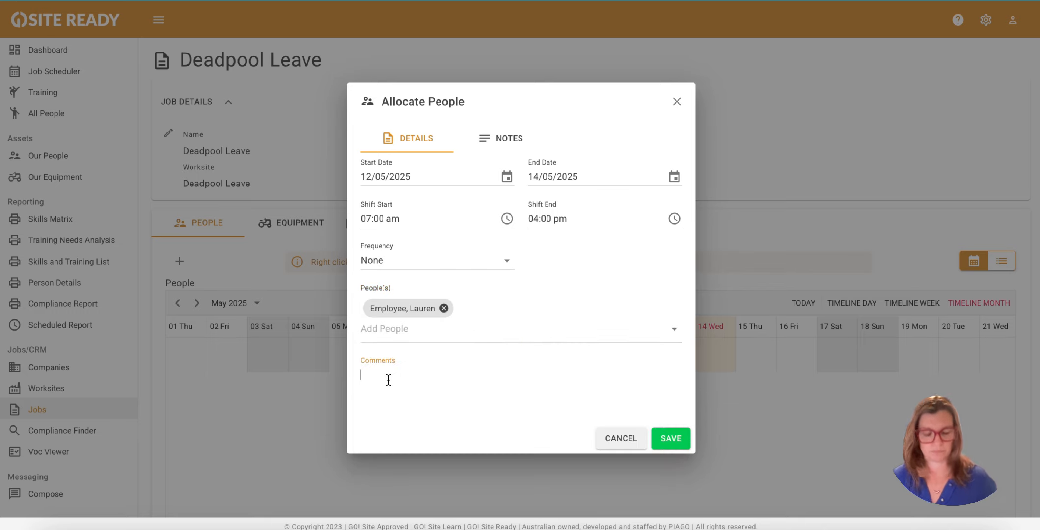
{"action": "type", "text": "Lauren"}
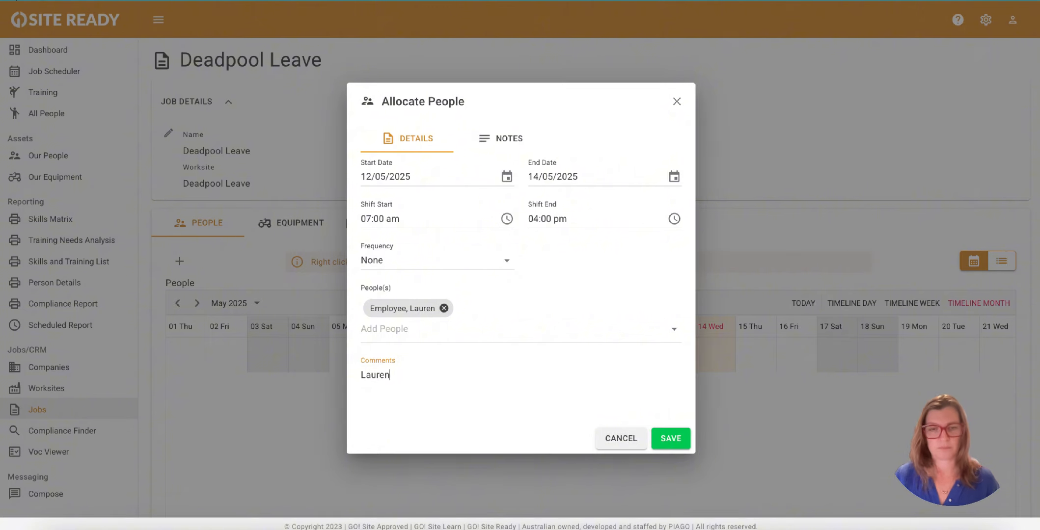
{"action": "type", "text": " is away sick"}
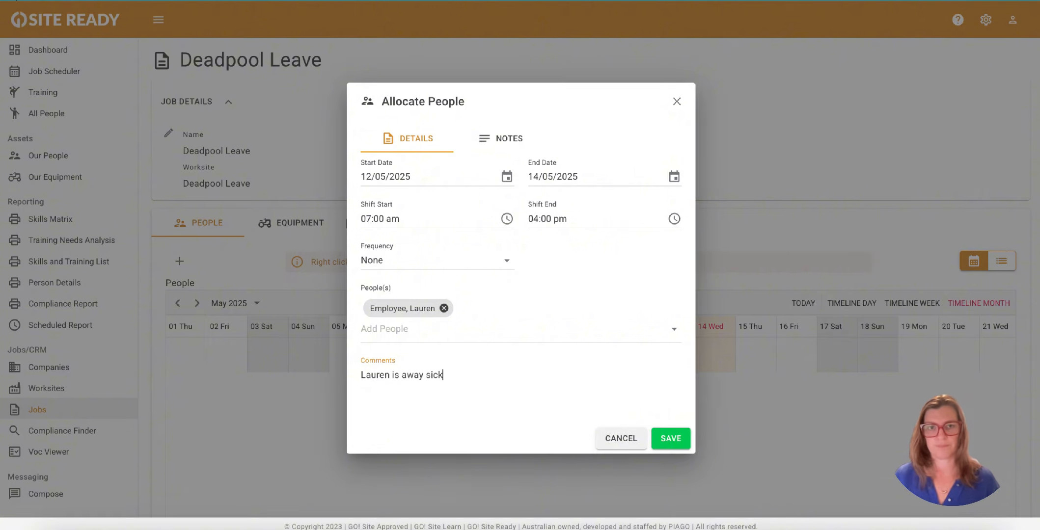
Check the notes section of the people allocation and save the allocation to the Deadpool Leave job.
{"action": "left_click", "coordinate": [501, 138]}
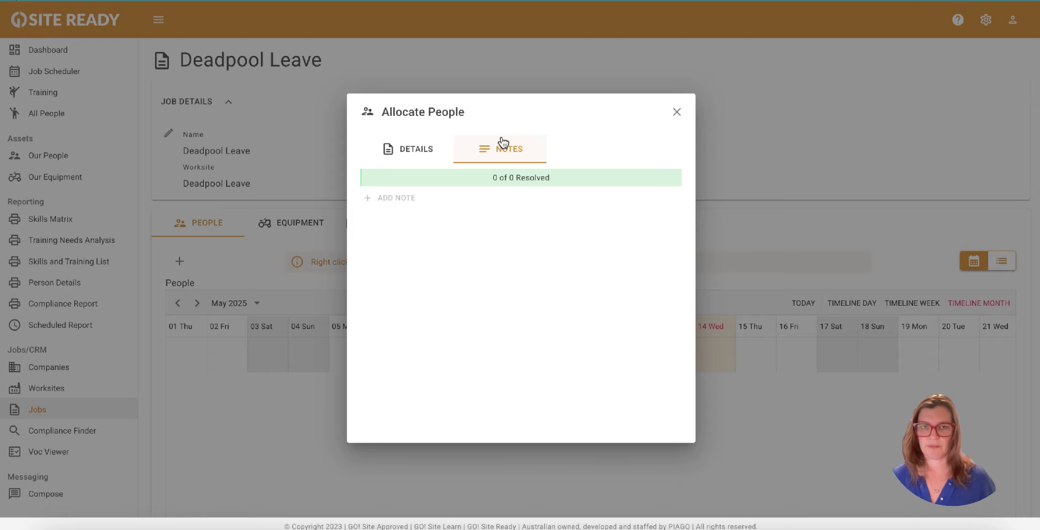
{"action": "left_click", "coordinate": [423, 148]}
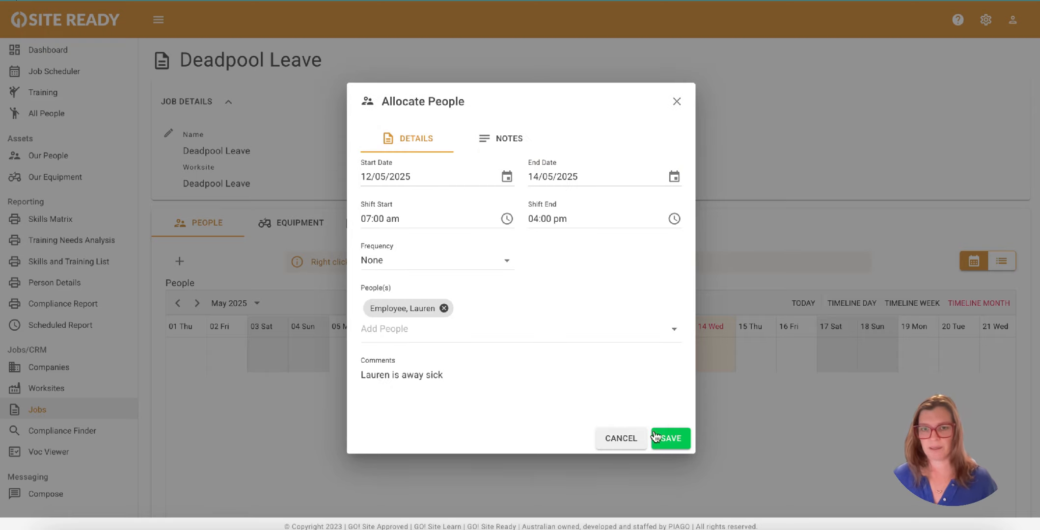
{"action": "left_click", "coordinate": [672, 444]}
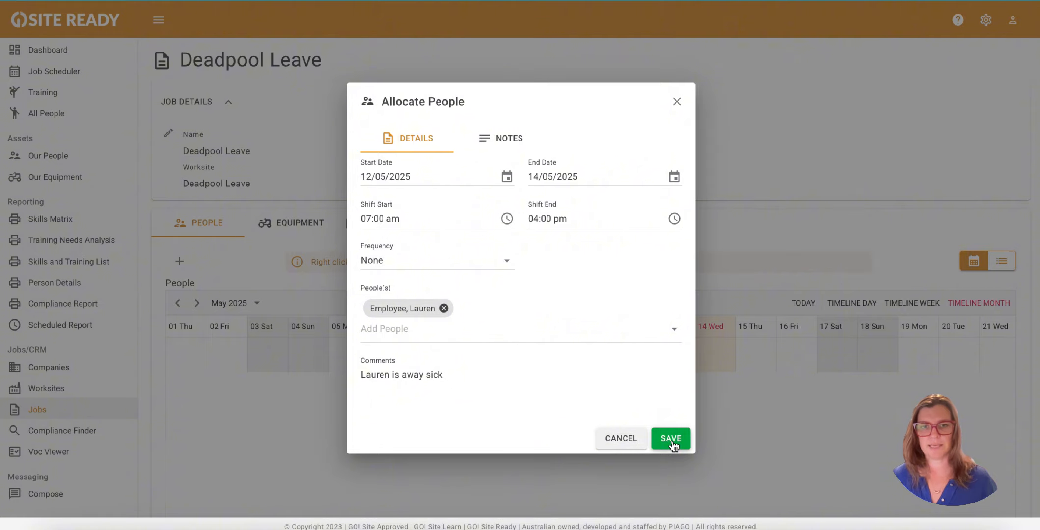
{"action": "mouse_move", "coordinate": [763, 348]}
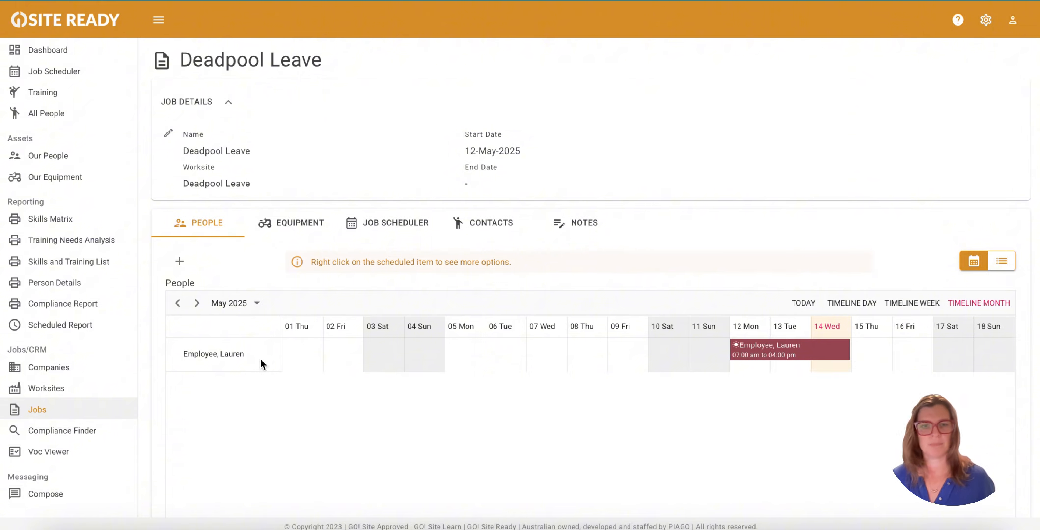
Start a second people allocation for the Deadpool Leave job with start and end date 14/05/2025.
{"action": "left_click", "coordinate": [181, 266]}
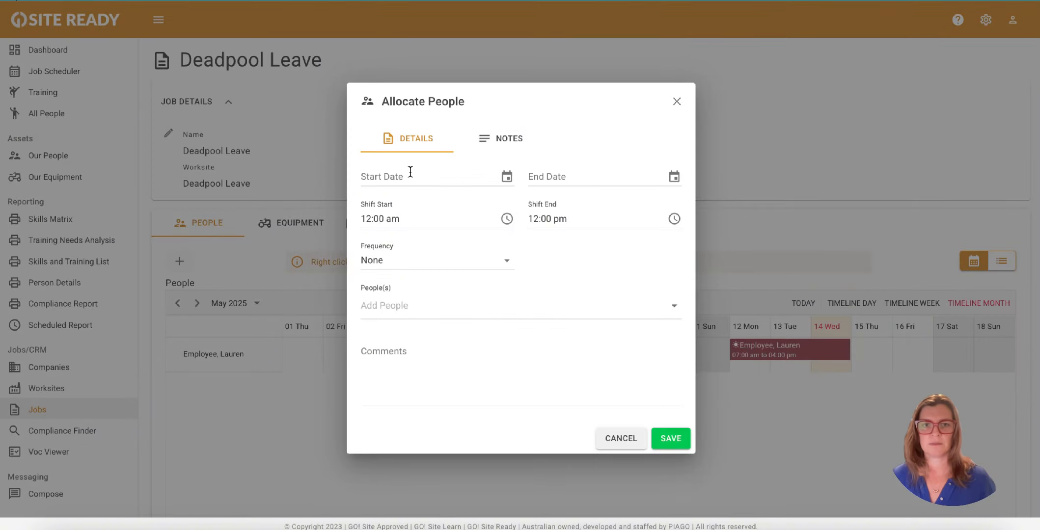
{"action": "left_click", "coordinate": [504, 176]}
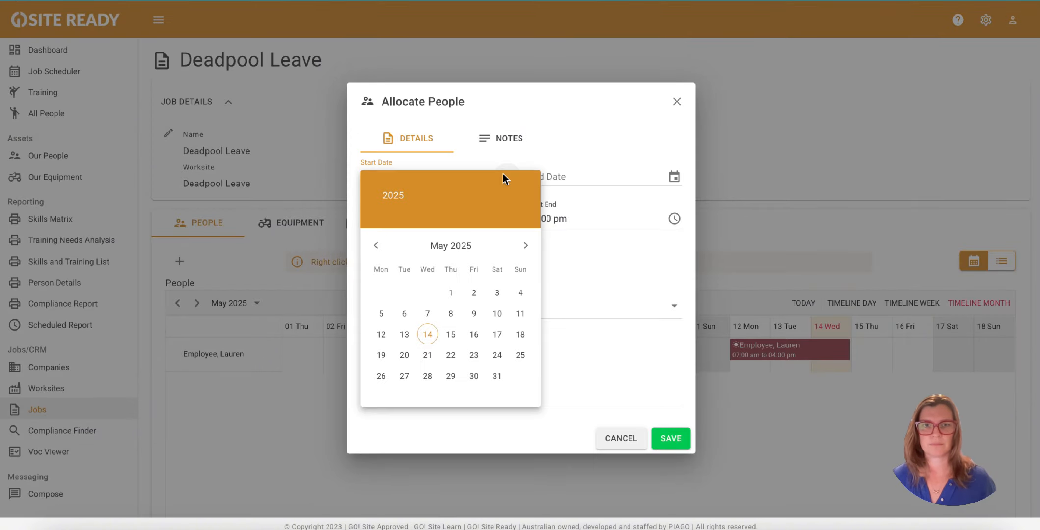
{"action": "left_click", "coordinate": [427, 334]}
{"action": "left_click", "coordinate": [674, 178]}
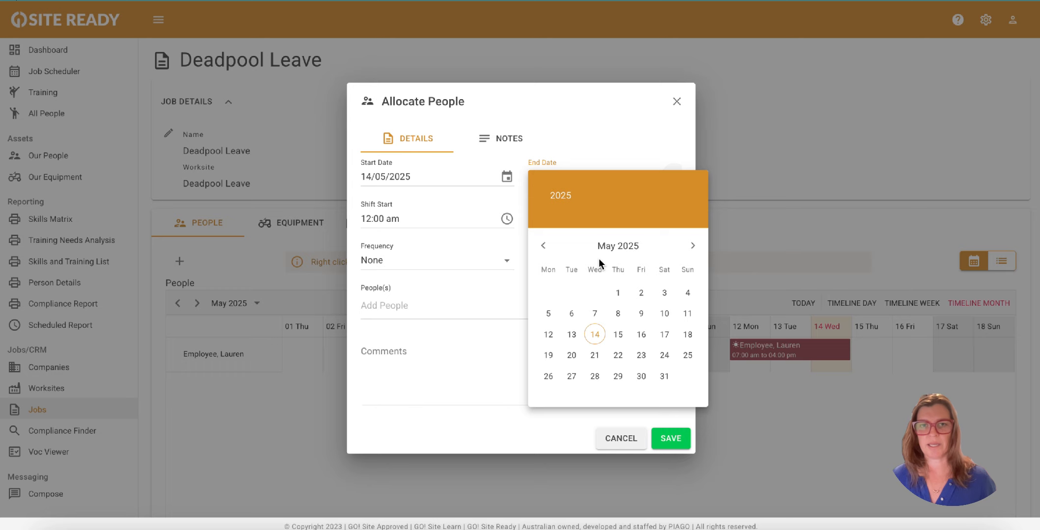
{"action": "left_click", "coordinate": [594, 335]}
Set the second allocation's shift from 06:00 am to 06:00 pm.
{"action": "left_click", "coordinate": [504, 219]}
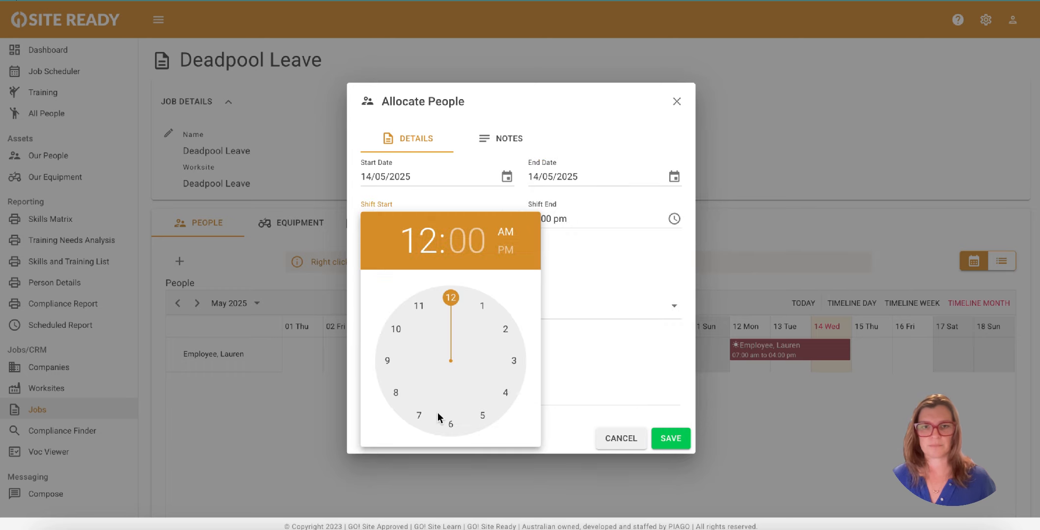
{"action": "left_click", "coordinate": [447, 422]}
{"action": "left_click", "coordinate": [681, 222]}
{"action": "left_click", "coordinate": [676, 223]}
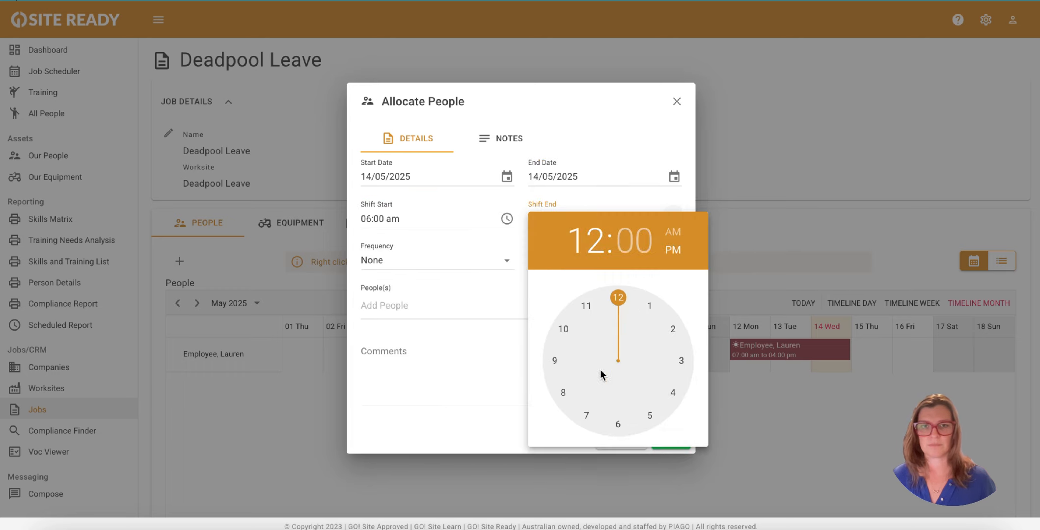
{"action": "left_click", "coordinate": [620, 426]}
Set the second allocation's frequency to Daily and add a different employee to it.
{"action": "left_click", "coordinate": [435, 263]}
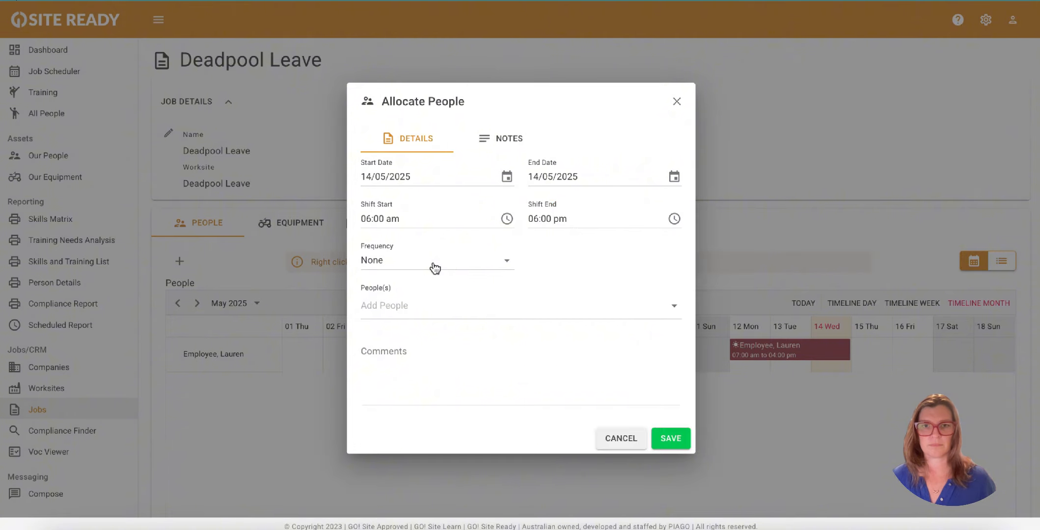
{"action": "left_click", "coordinate": [434, 267]}
{"action": "left_click", "coordinate": [425, 306]}
{"action": "left_click", "coordinate": [439, 305]}
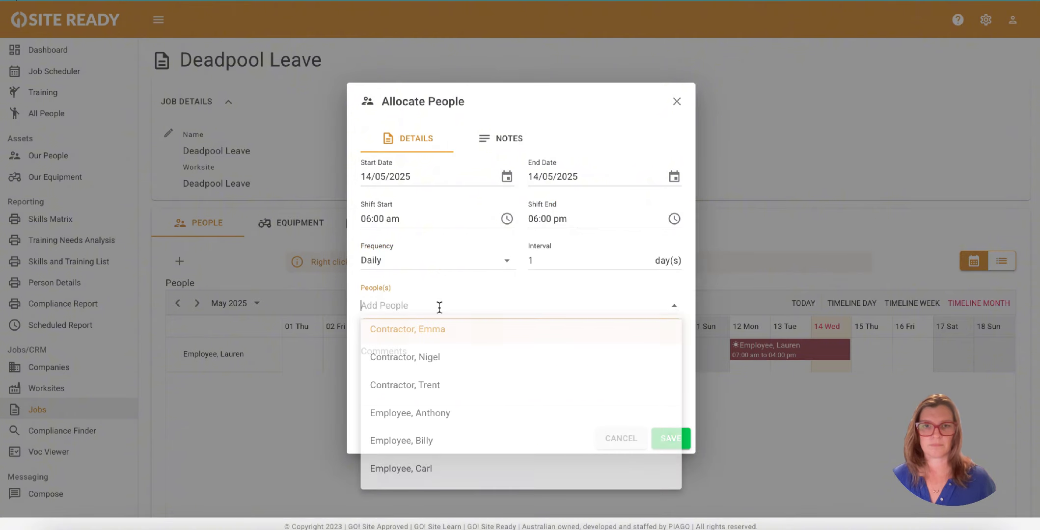
{"action": "scroll", "coordinate": [487, 420], "scroll_direction": "down", "scroll_amount": 5}
{"action": "left_click", "coordinate": [479, 394]}
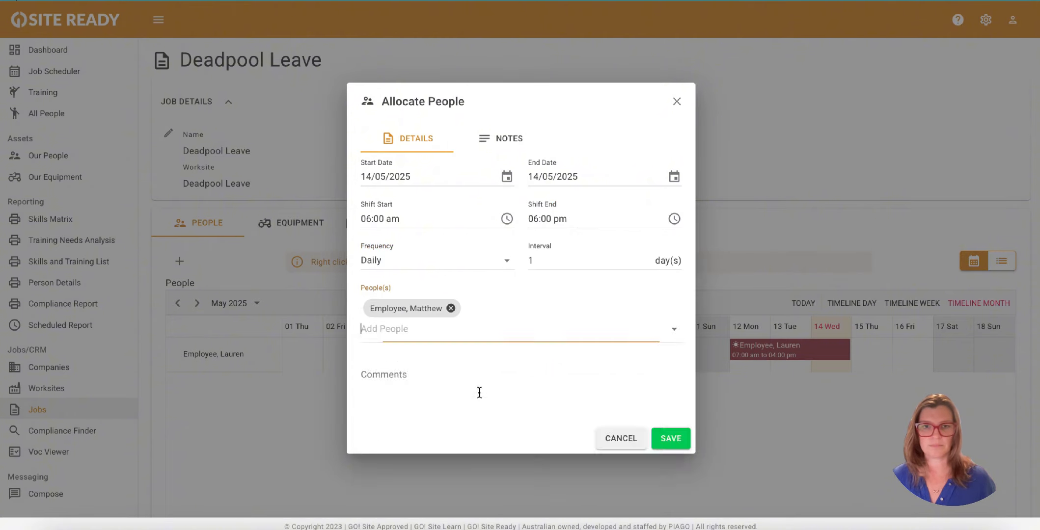
Enter the comment "Holiday Leave" for the second allocation and save it.
{"action": "left_click", "coordinate": [356, 389]}
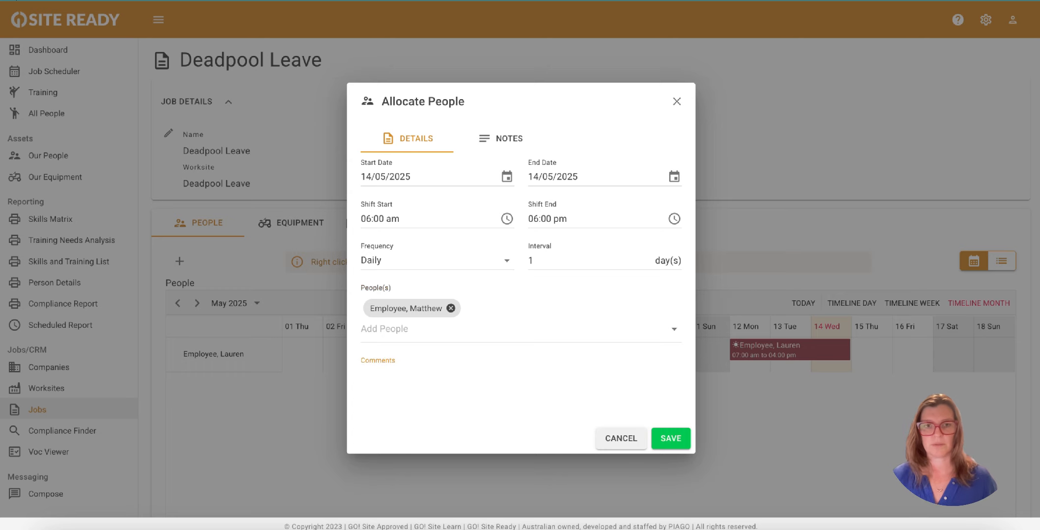
{"action": "type", "text": "Hol"}
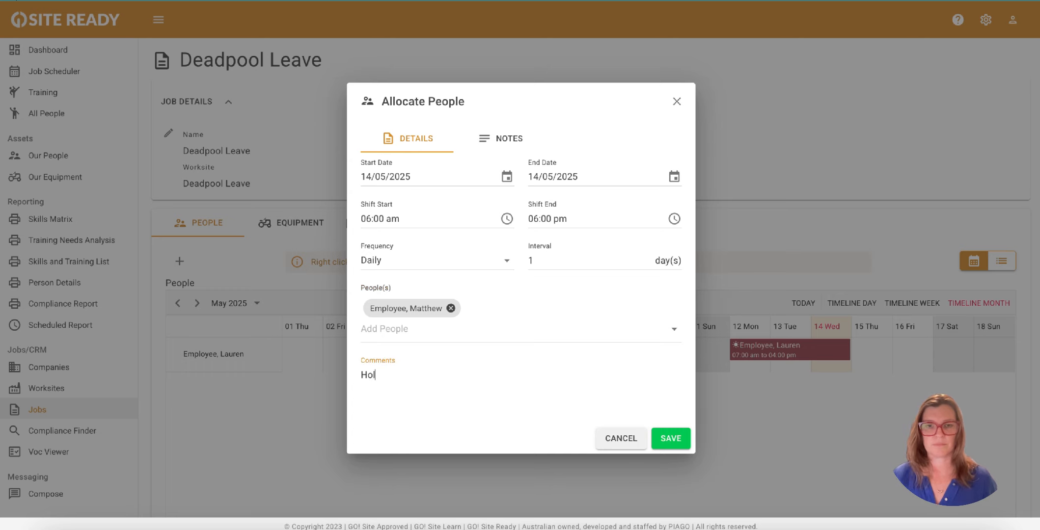
{"action": "type", "text": "iday Leave"}
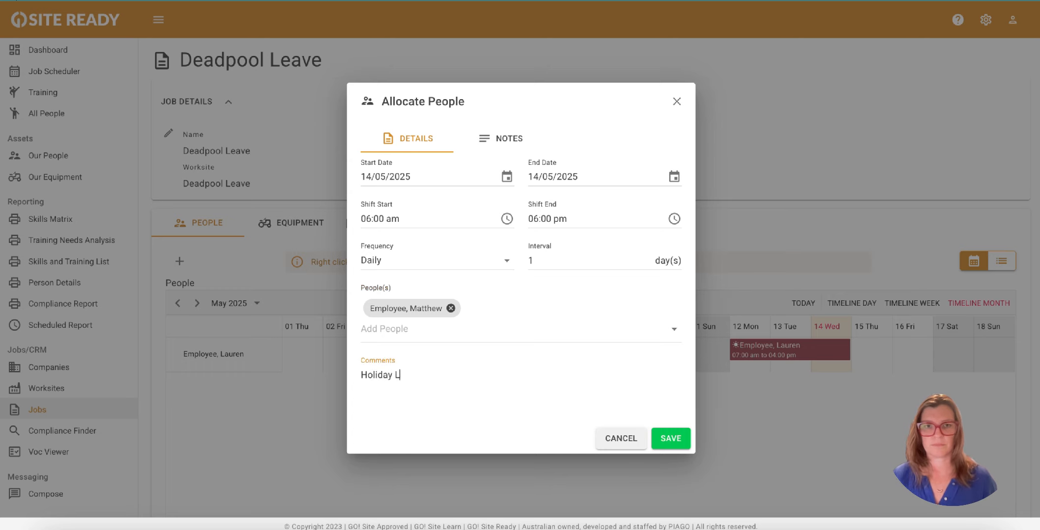
{"action": "left_click", "coordinate": [669, 445]}
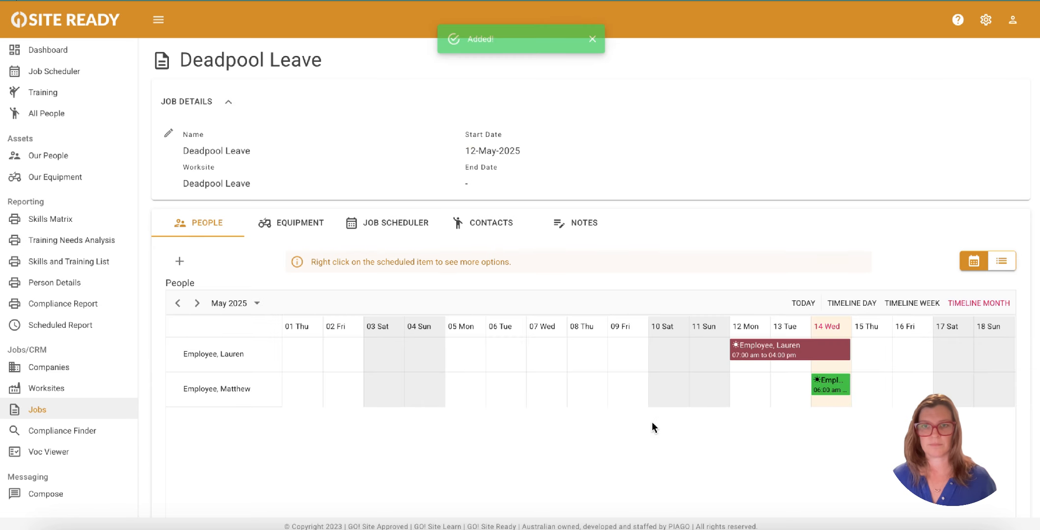
{"action": "mouse_move", "coordinate": [837, 388]}
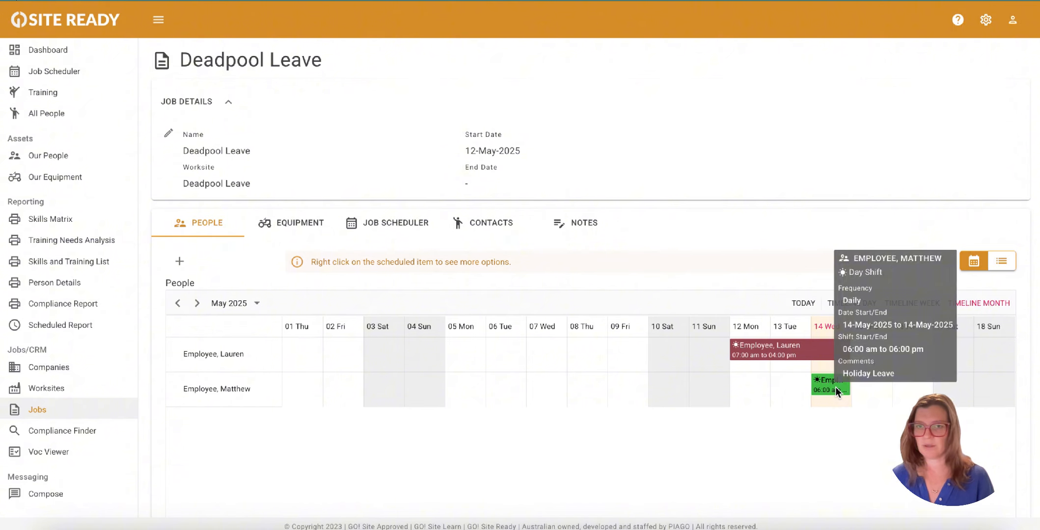
{"action": "mouse_move", "coordinate": [827, 354]}
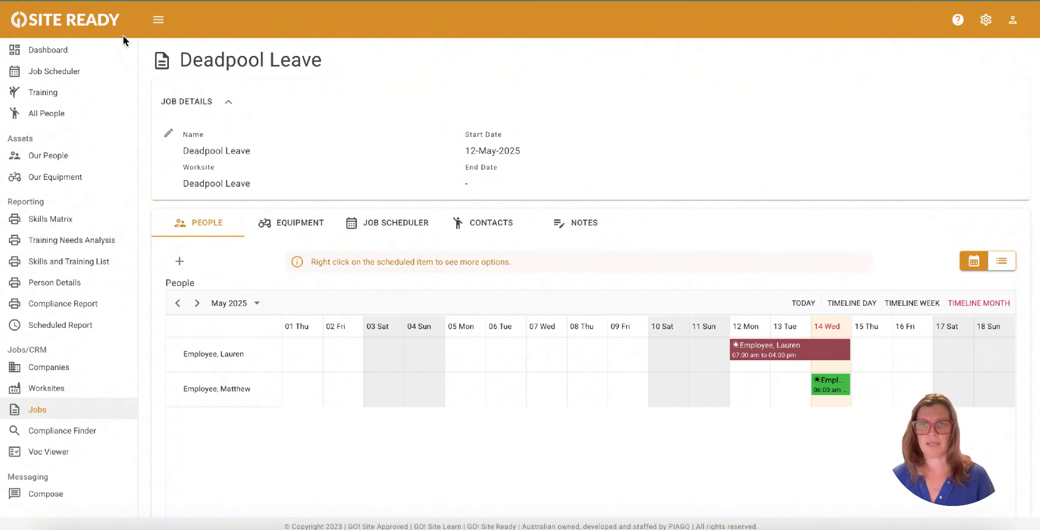
Start an equipment allocation for the Deadpool Maintenance job with start and end date 15/05/2025.
{"action": "left_click", "coordinate": [72, 418]}
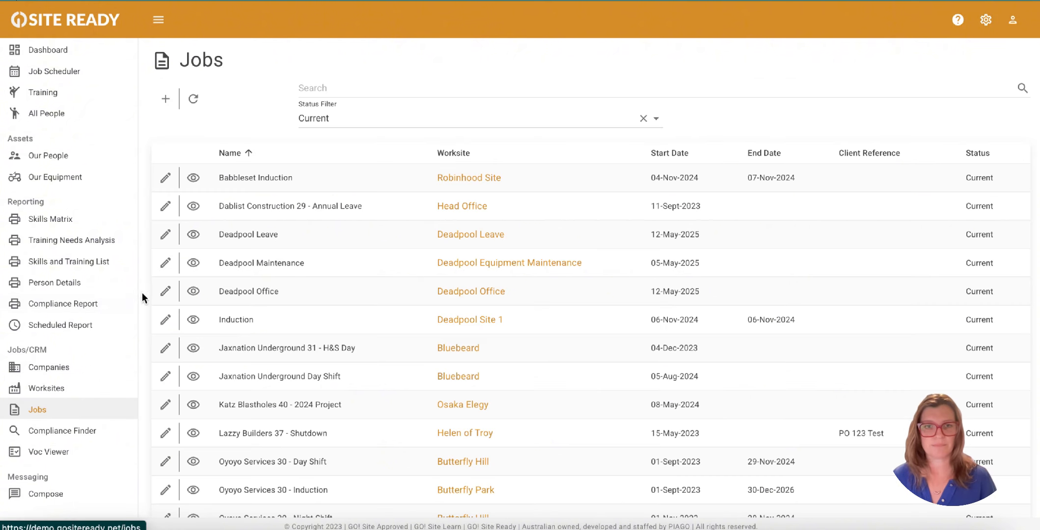
{"action": "left_click", "coordinate": [194, 263]}
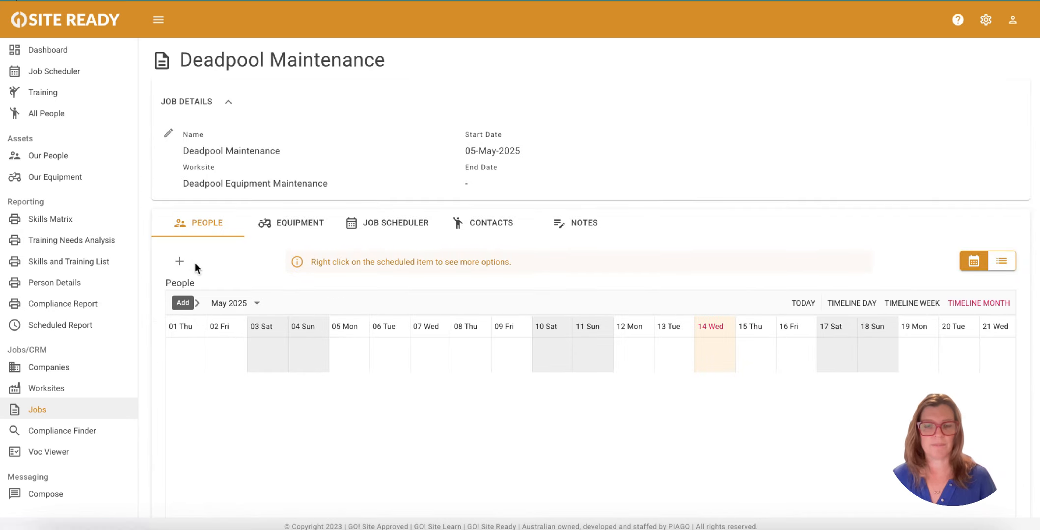
{"action": "left_click", "coordinate": [292, 224]}
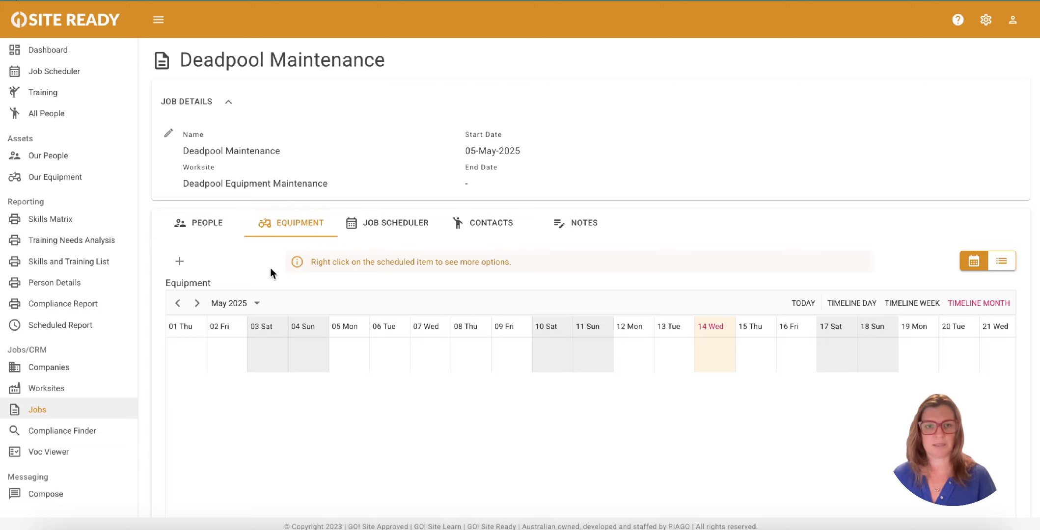
{"action": "left_click", "coordinate": [176, 264]}
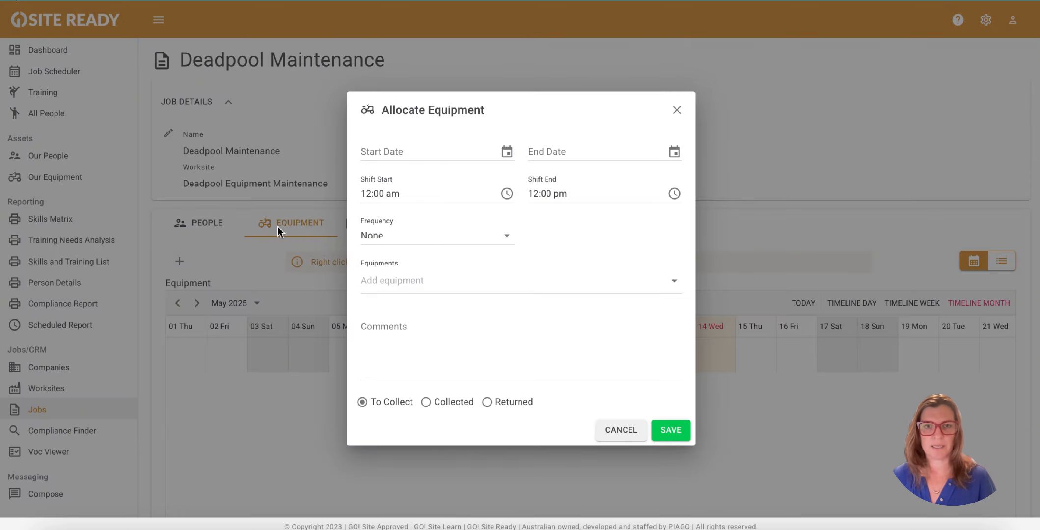
{"action": "left_click", "coordinate": [506, 152]}
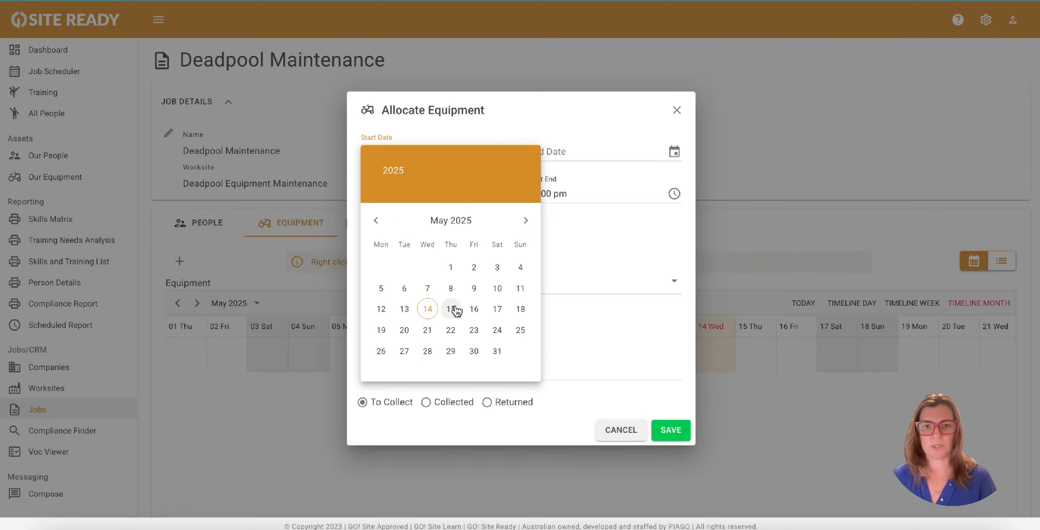
{"action": "left_click", "coordinate": [455, 310]}
{"action": "left_click", "coordinate": [674, 152]}
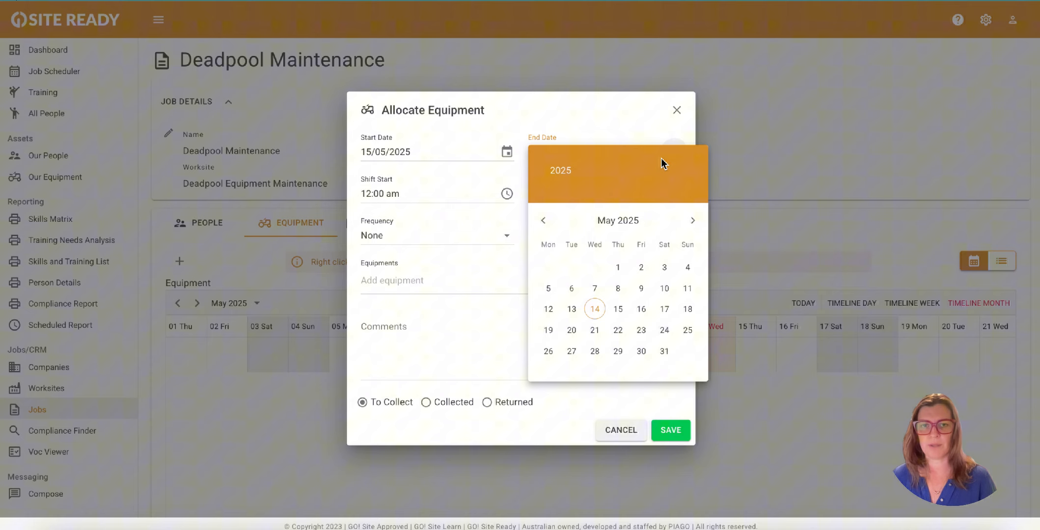
{"action": "left_click", "coordinate": [616, 311]}
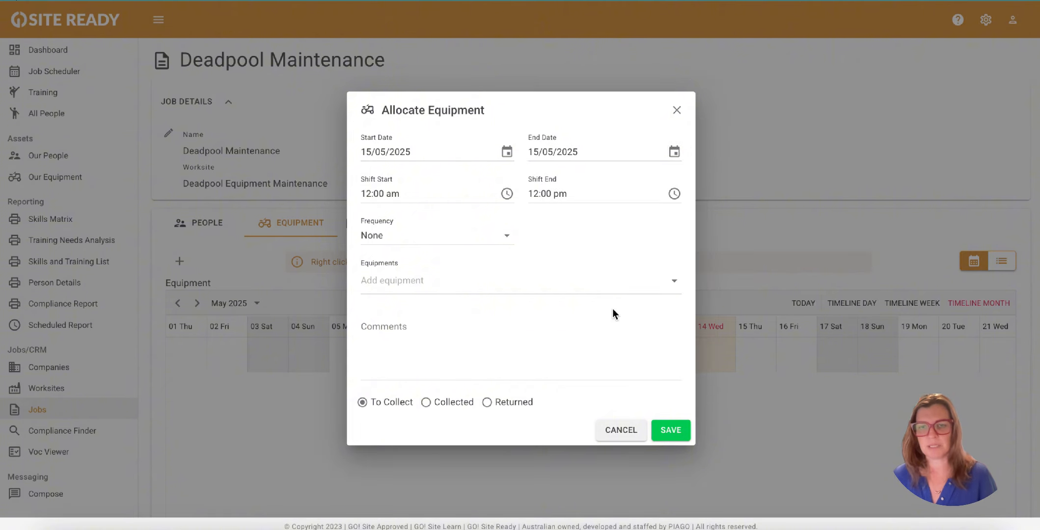
Set the equipment allocation's shift from 06:00 am to 04:00 pm.
{"action": "left_click", "coordinate": [506, 194]}
{"action": "left_click", "coordinate": [442, 400]}
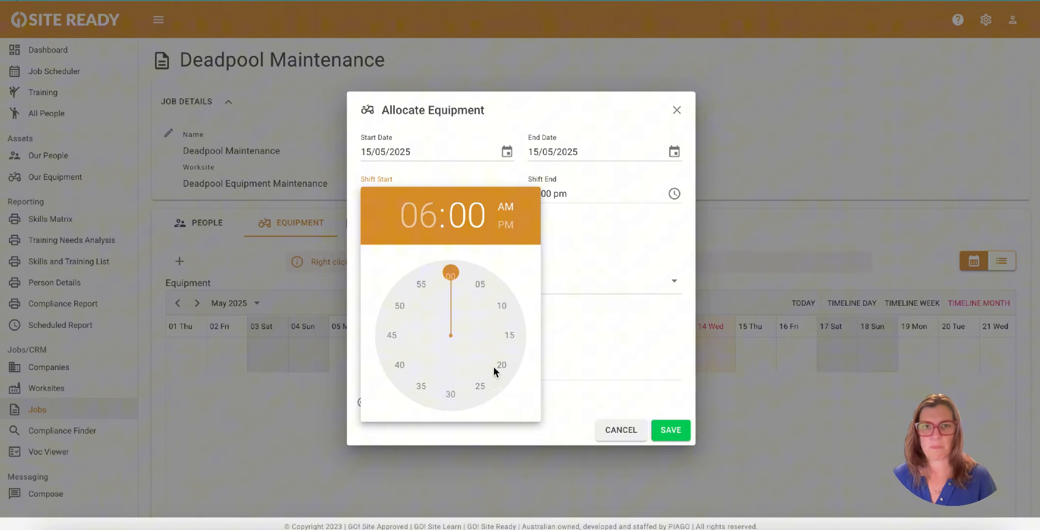
{"action": "left_click", "coordinate": [674, 193]}
{"action": "left_click", "coordinate": [674, 194]}
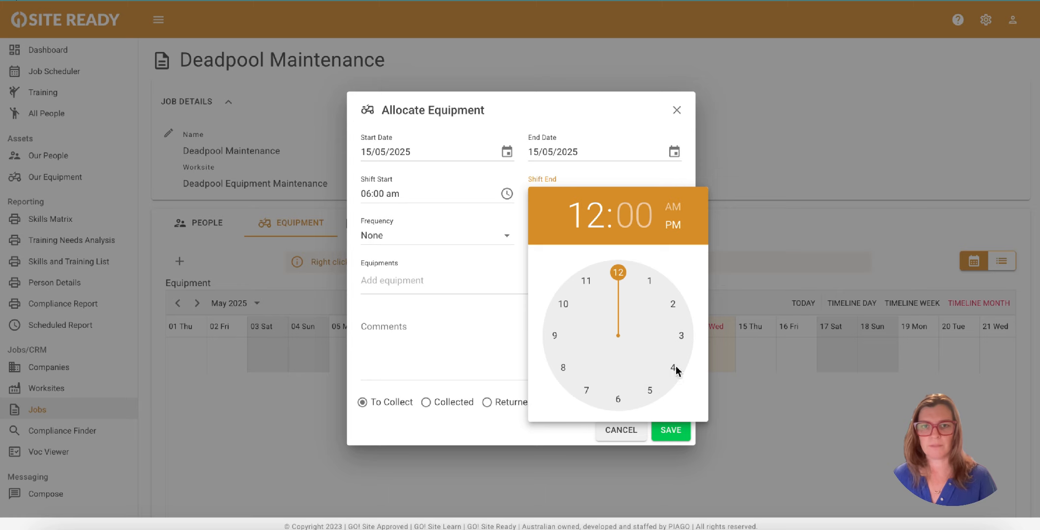
{"action": "left_click", "coordinate": [674, 368]}
{"action": "left_click", "coordinate": [416, 242]}
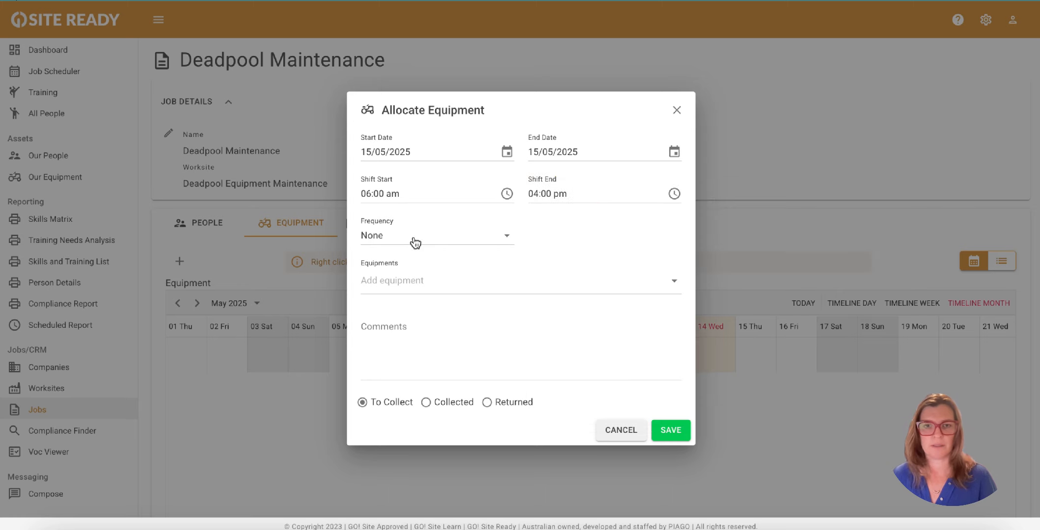
Add equipment BT001 to the Deadpool Maintenance allocation.
{"action": "left_click", "coordinate": [407, 280]}
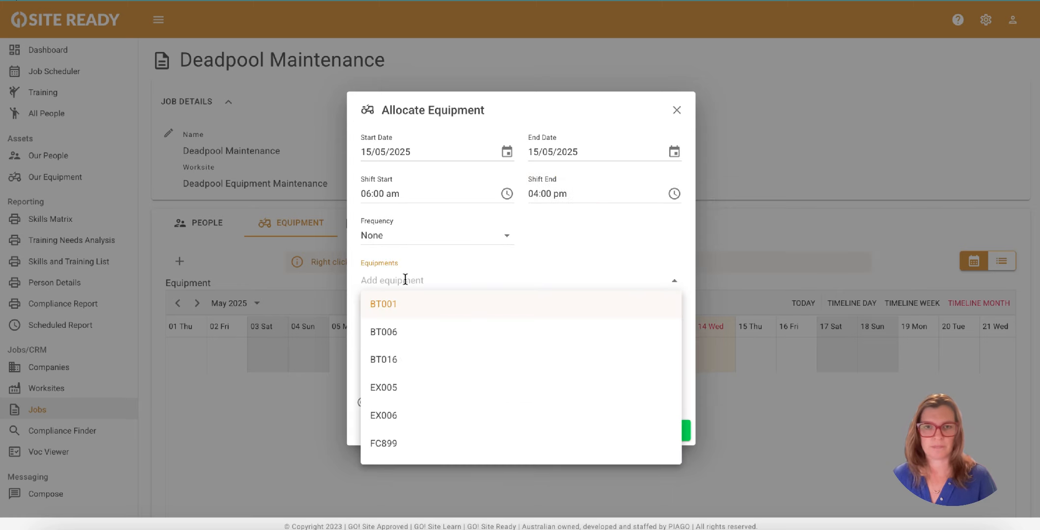
{"action": "left_click", "coordinate": [404, 308]}
{"action": "left_click", "coordinate": [406, 301]}
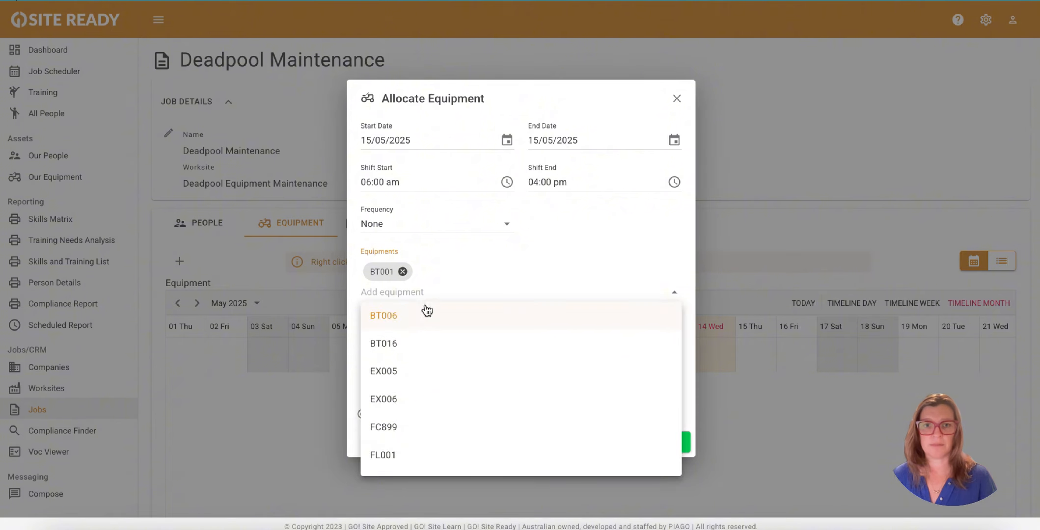
{"action": "left_click", "coordinate": [354, 338]}
Enter the comment "Service Day", mark the equipment as Collected and save the allocation.
{"action": "left_click", "coordinate": [391, 338]}
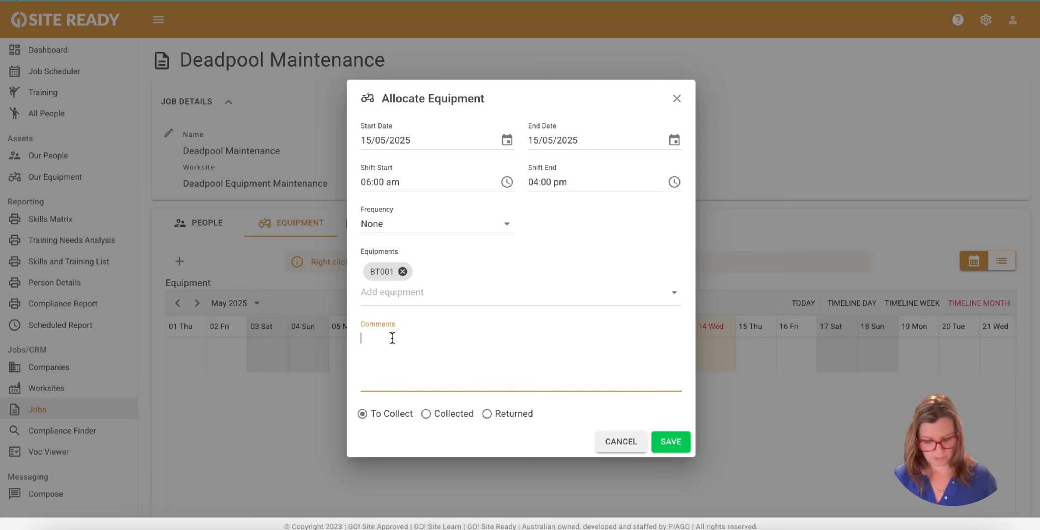
{"action": "type", "text": "Service Day"}
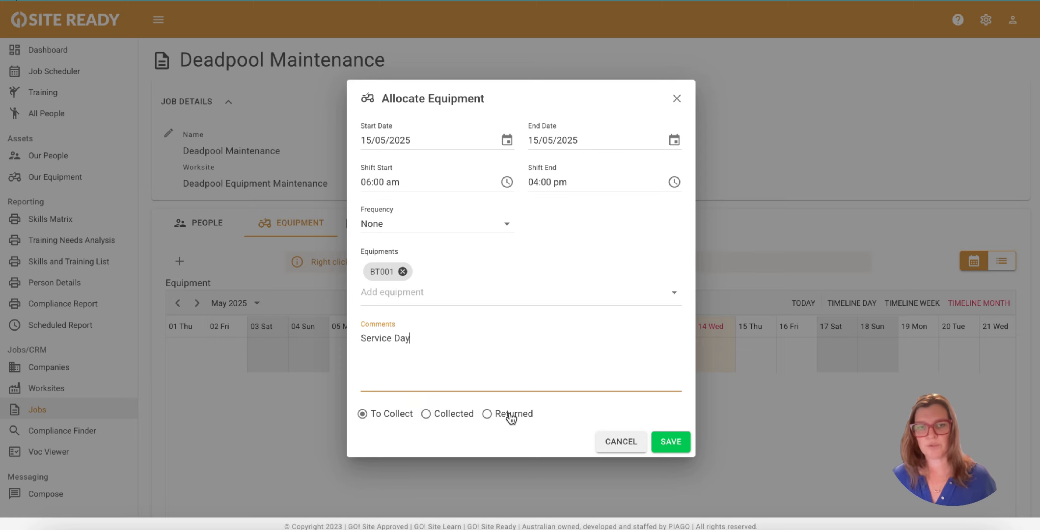
{"action": "left_click", "coordinate": [437, 420]}
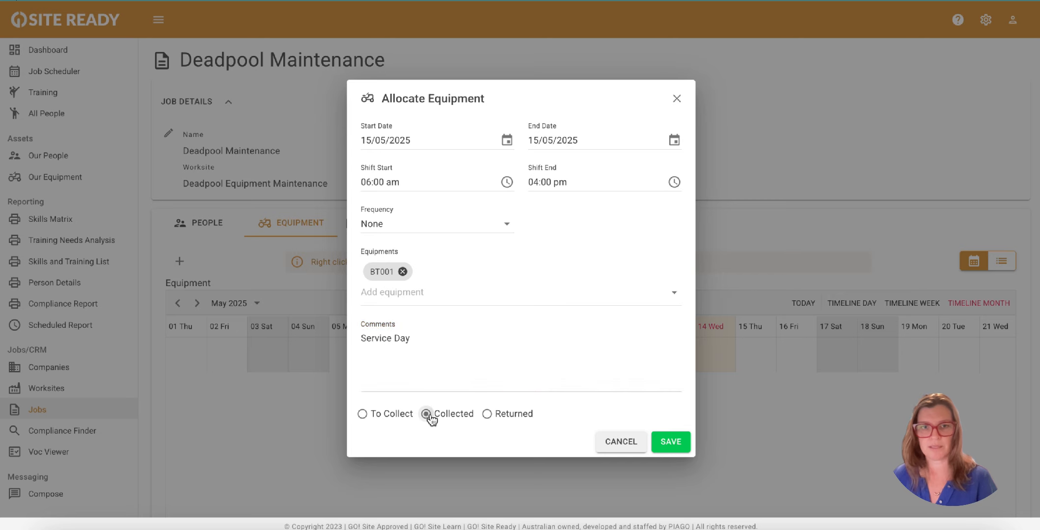
{"action": "left_click", "coordinate": [656, 444]}
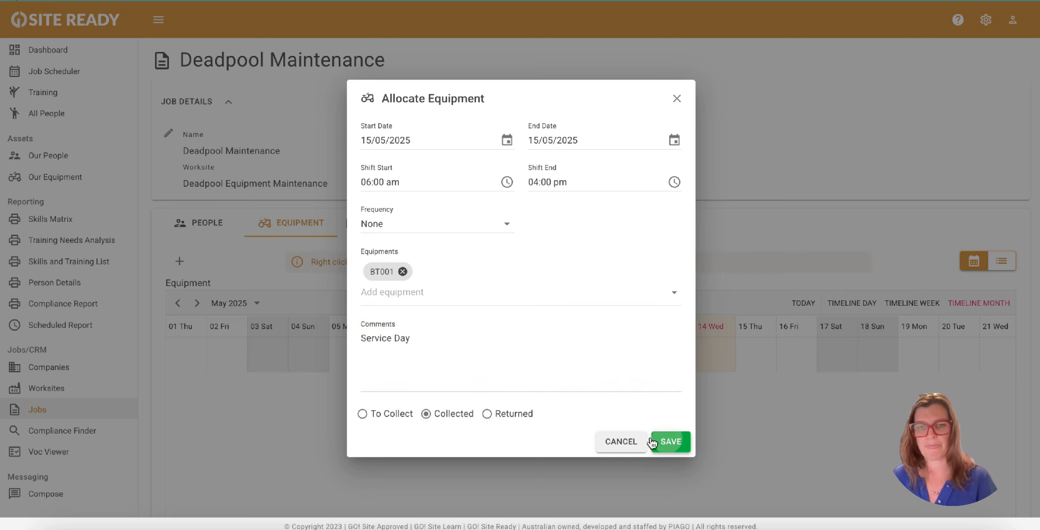
{"action": "mouse_move", "coordinate": [881, 344]}
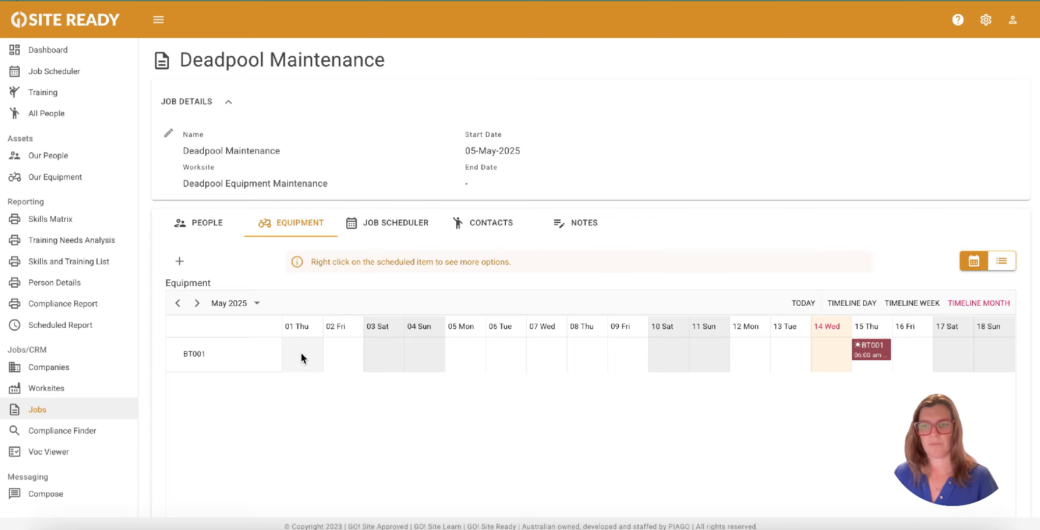
Start a people allocation for the Deadpool Maintenance job with start and end date 15/05/2025.
{"action": "left_click", "coordinate": [191, 227]}
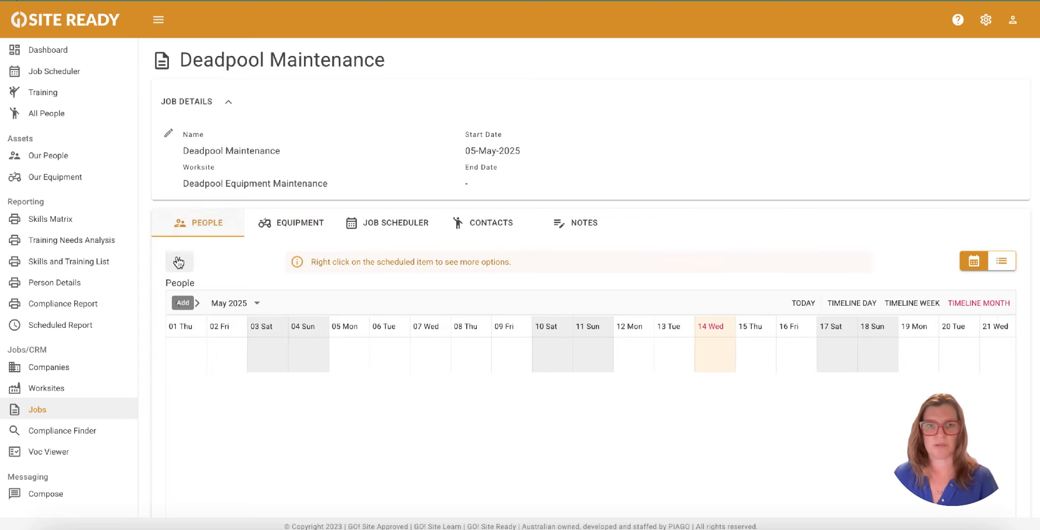
{"action": "left_click", "coordinate": [179, 262]}
{"action": "left_click", "coordinate": [507, 177]}
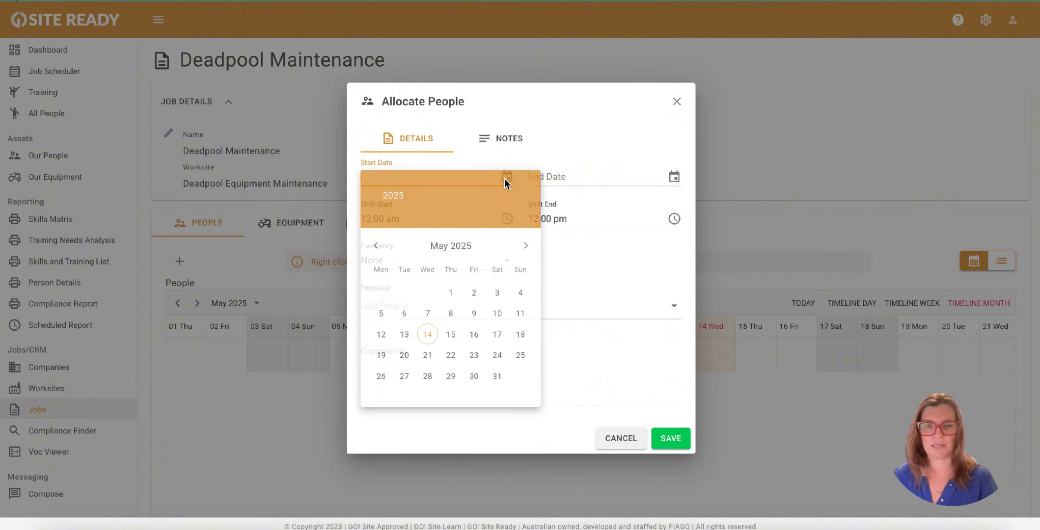
{"action": "left_click", "coordinate": [470, 333]}
{"action": "left_click", "coordinate": [674, 177]}
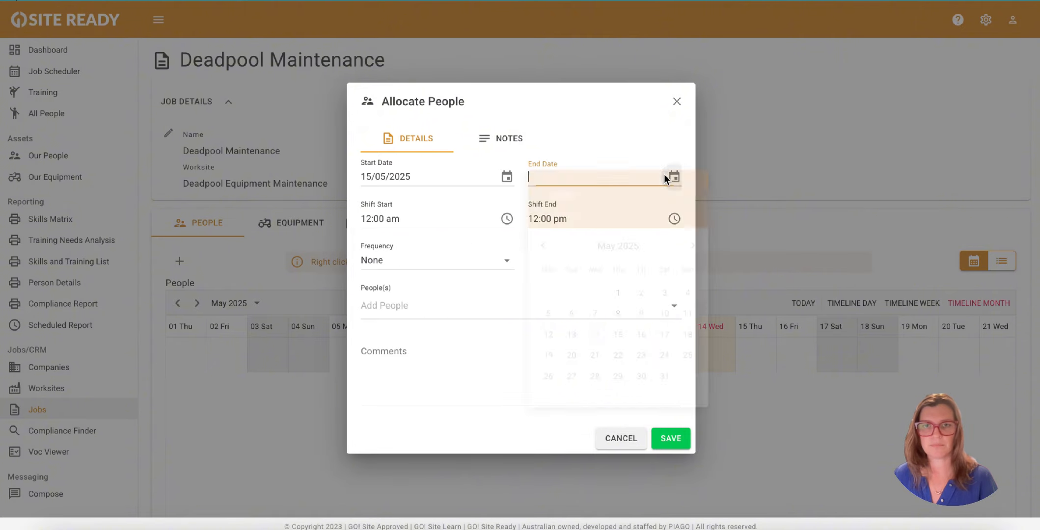
{"action": "left_click", "coordinate": [618, 336]}
Set the Deadpool Maintenance people allocation's shift from 06:00 am to 04:00 pm.
{"action": "left_click", "coordinate": [507, 219]}
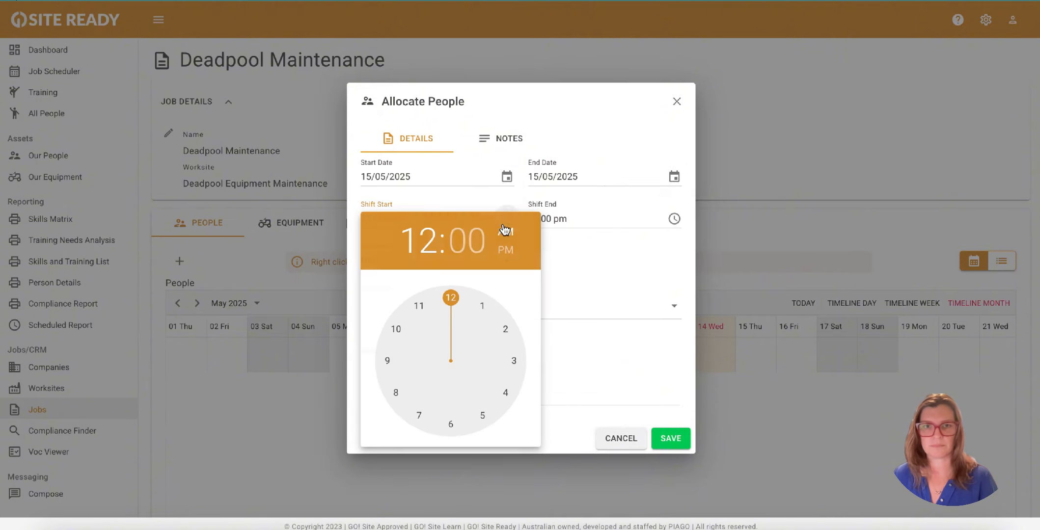
{"action": "left_click", "coordinate": [451, 425]}
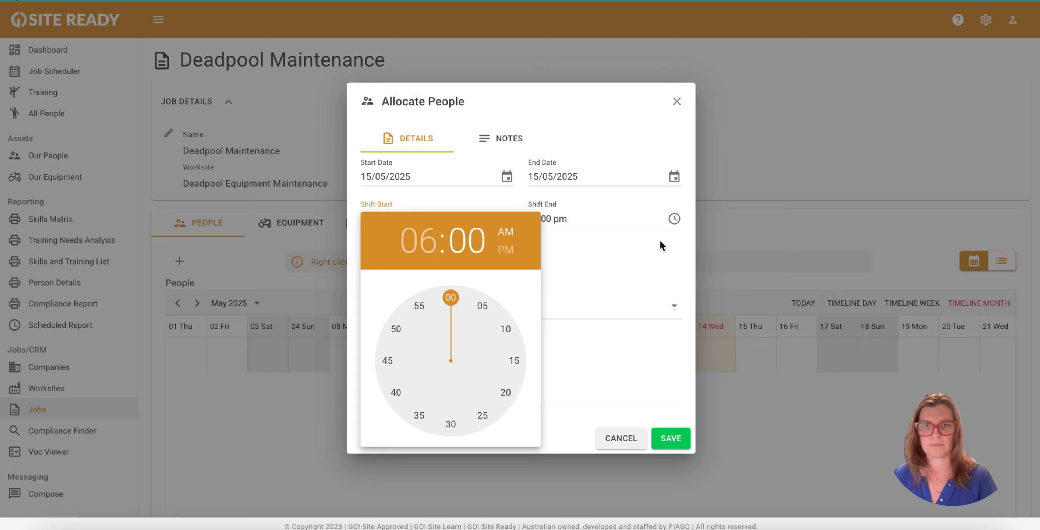
{"action": "left_click", "coordinate": [674, 221]}
{"action": "left_click", "coordinate": [675, 220]}
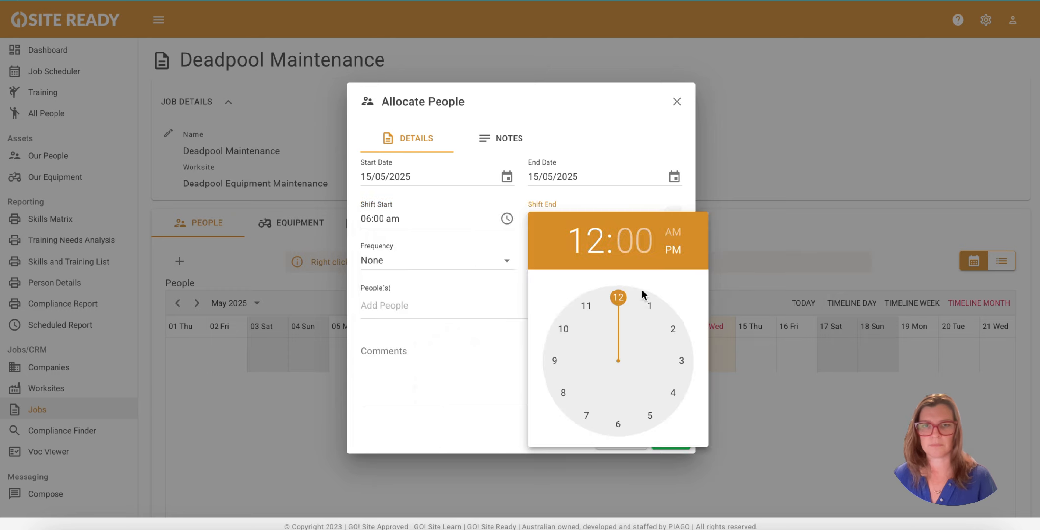
{"action": "left_click", "coordinate": [673, 393]}
{"action": "left_click", "coordinate": [451, 319]}
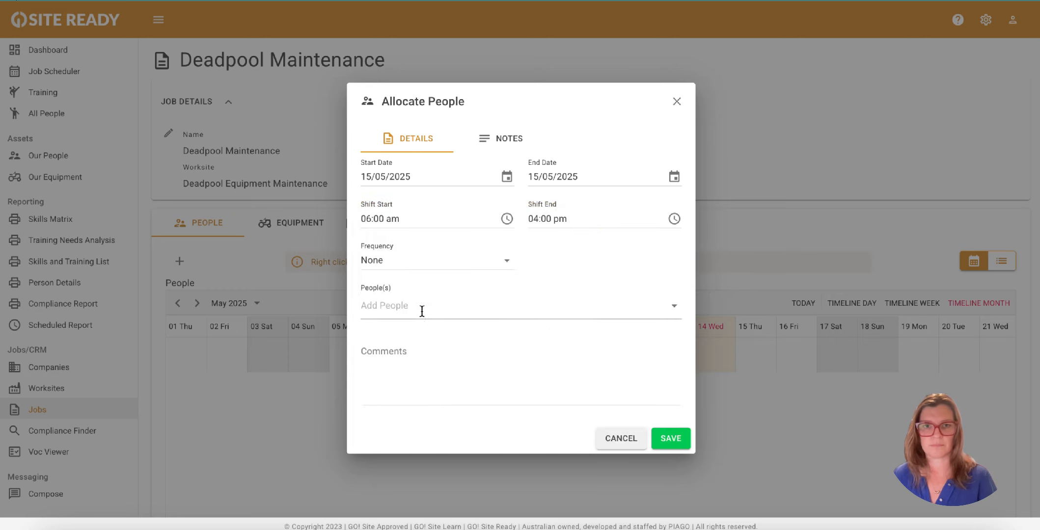
Add one employee to the Deadpool Maintenance people allocation.
{"action": "left_click", "coordinate": [420, 306]}
{"action": "scroll", "coordinate": [467, 444], "scroll_direction": "down", "scroll_amount": 5}
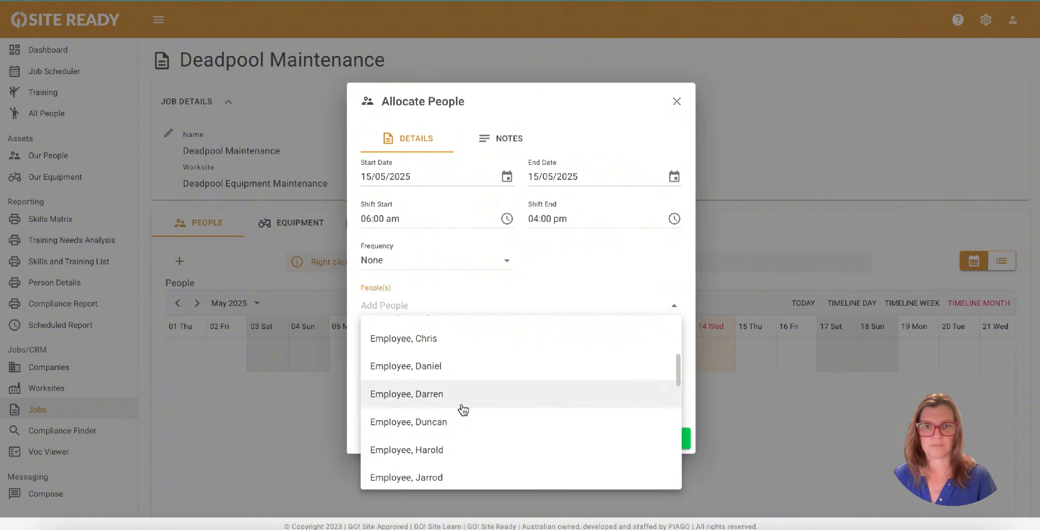
{"action": "left_click", "coordinate": [476, 449]}
{"action": "left_click", "coordinate": [358, 378]}
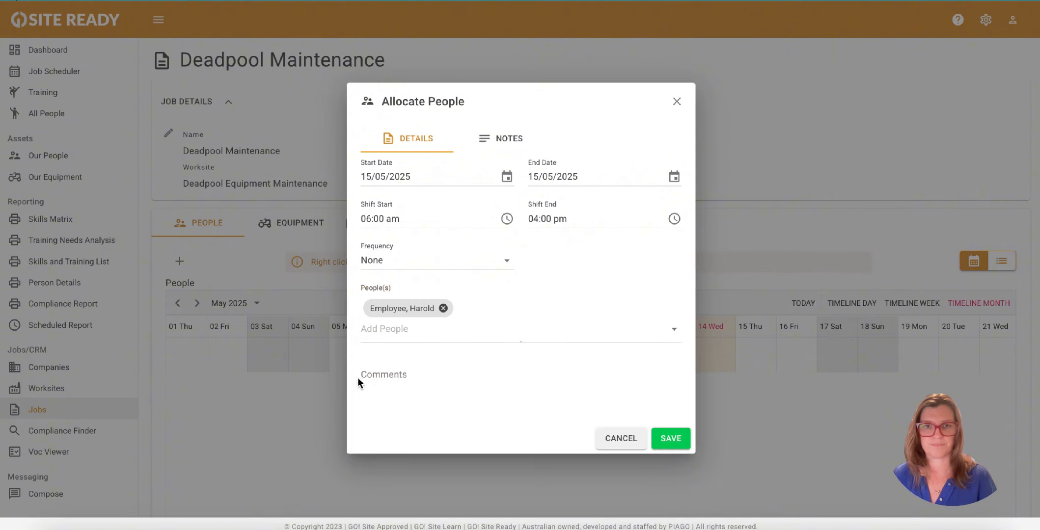
Enter the comment "Drop vehicle off for service" for the people allocation and save it.
{"action": "left_click", "coordinate": [381, 388]}
{"action": "type", "text": "Drop "}
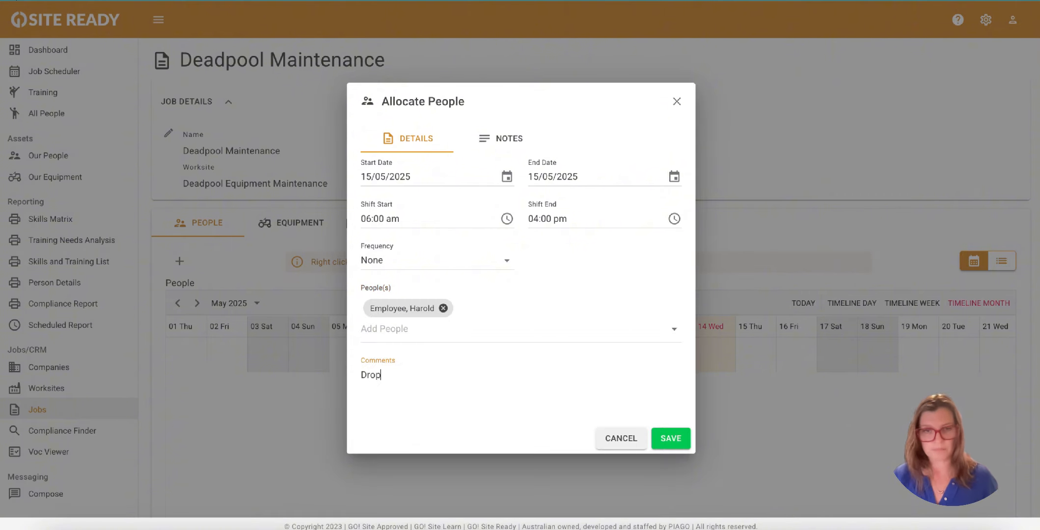
{"action": "type", "text": "vehicle "}
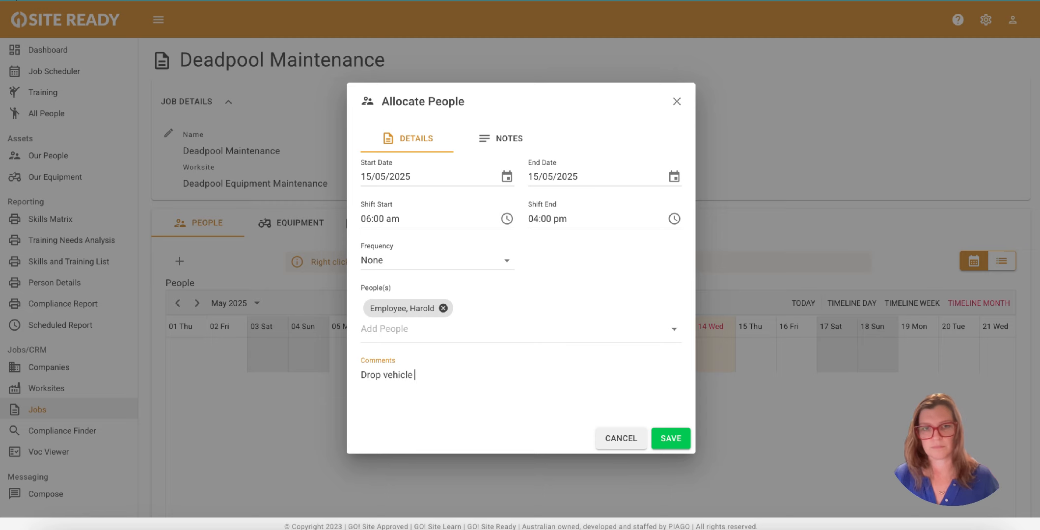
{"action": "type", "text": "off for service"}
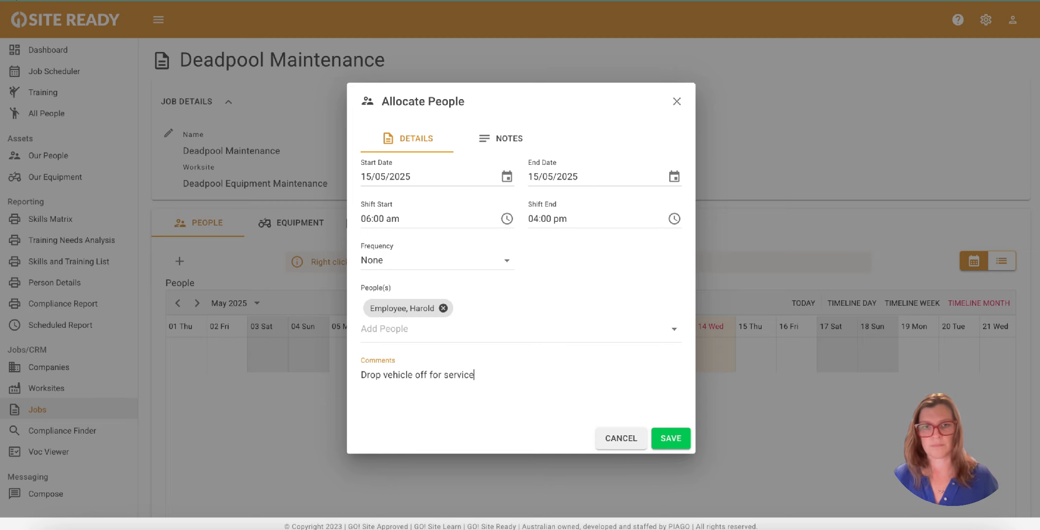
{"action": "left_click", "coordinate": [670, 439]}
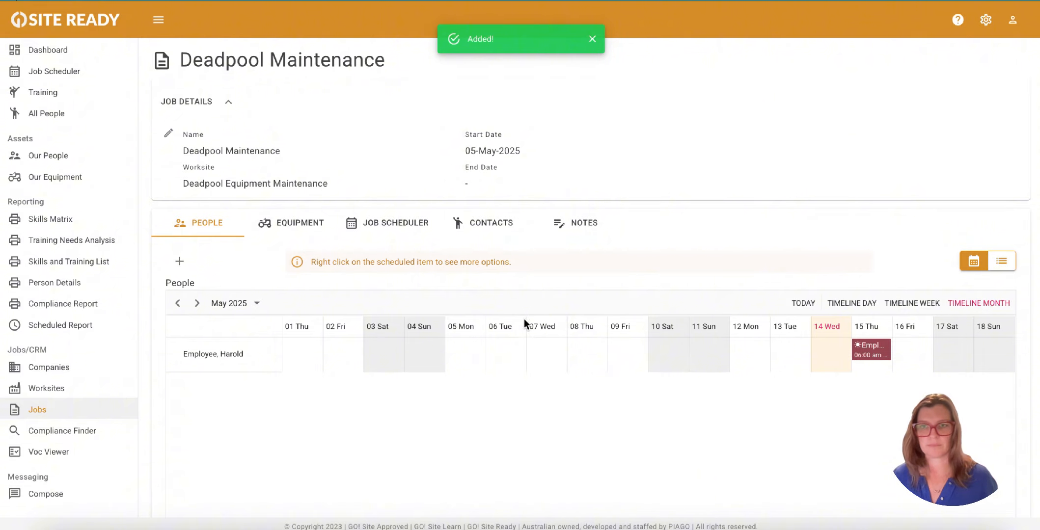
Examine the details of the BT001 and employee allocations in the Deadpool Maintenance job scheduler.
{"action": "scroll", "coordinate": [844, 335], "scroll_direction": "right", "scroll_amount": 1}
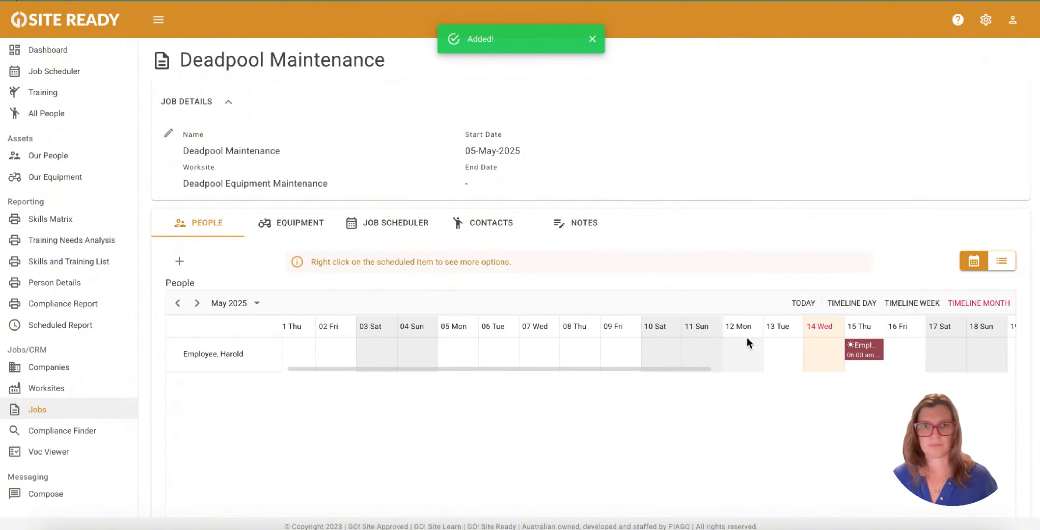
{"action": "scroll", "coordinate": [744, 338], "scroll_direction": "right", "scroll_amount": 3}
{"action": "left_click", "coordinate": [389, 227]}
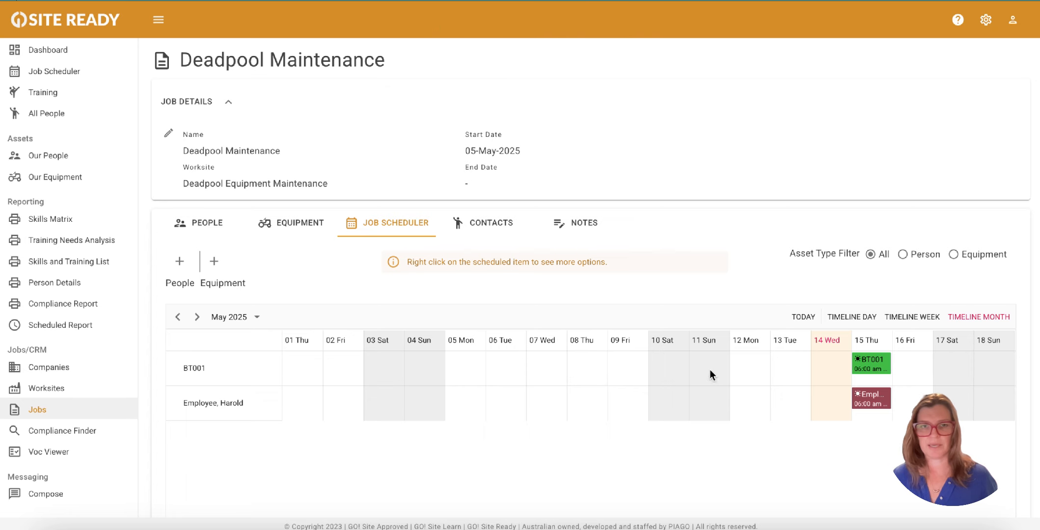
{"action": "mouse_move", "coordinate": [860, 367]}
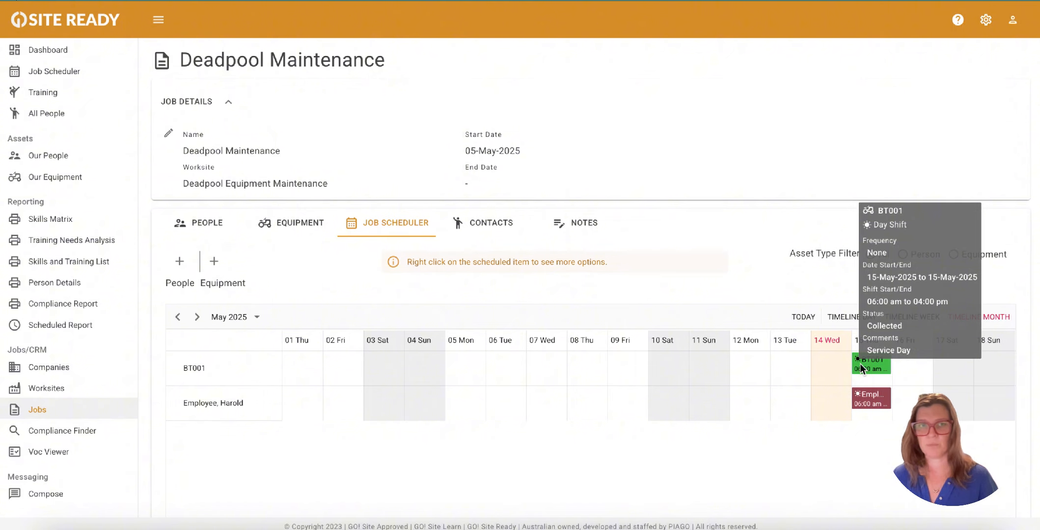
{"action": "mouse_move", "coordinate": [859, 400]}
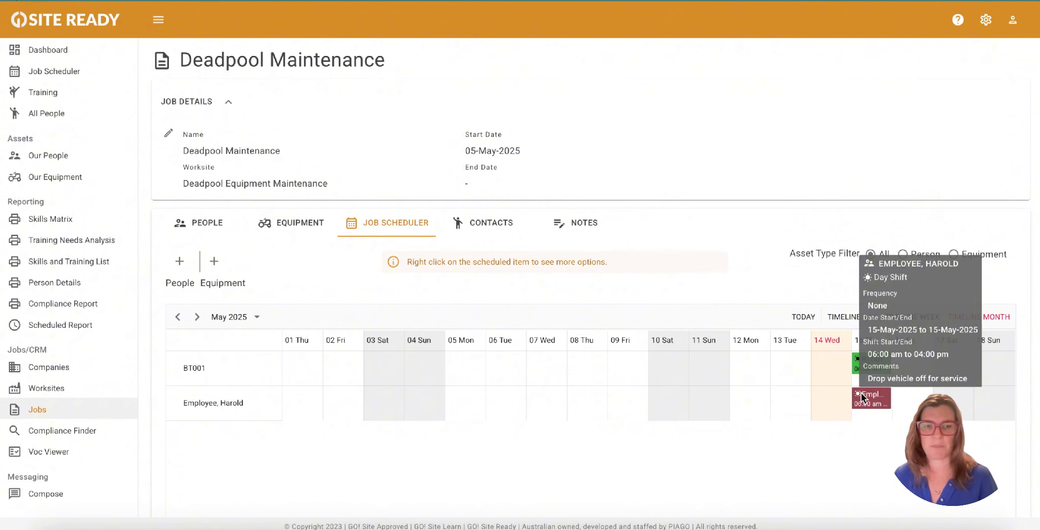
Open the Deadpool Office job and start a people allocation with start date 12/05/2025.
{"action": "left_click", "coordinate": [86, 410]}
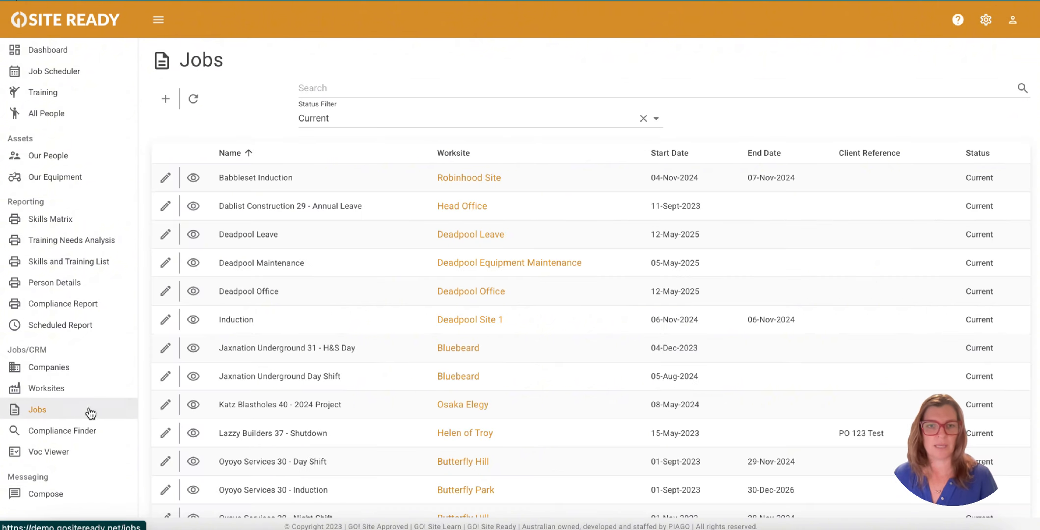
{"action": "left_click", "coordinate": [194, 292]}
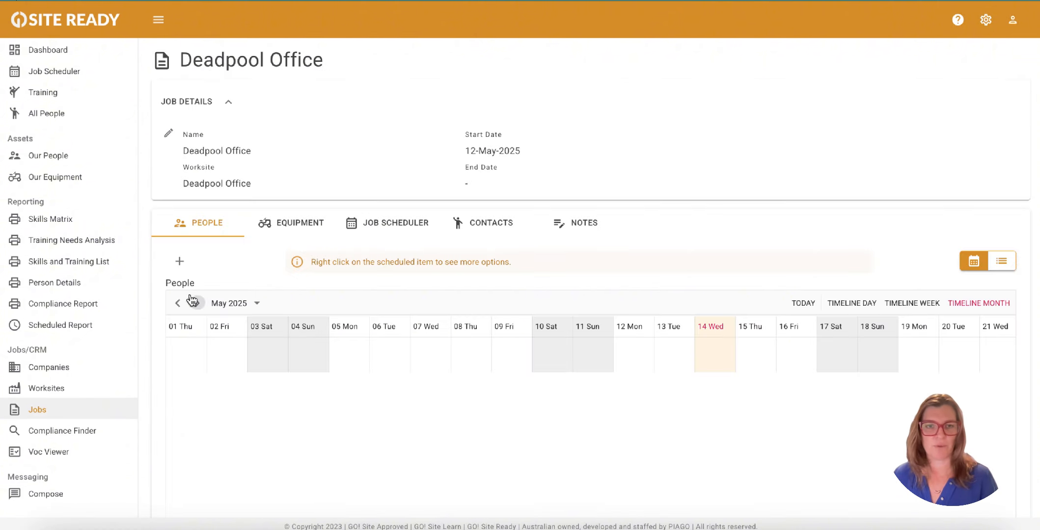
{"action": "left_click", "coordinate": [179, 262]}
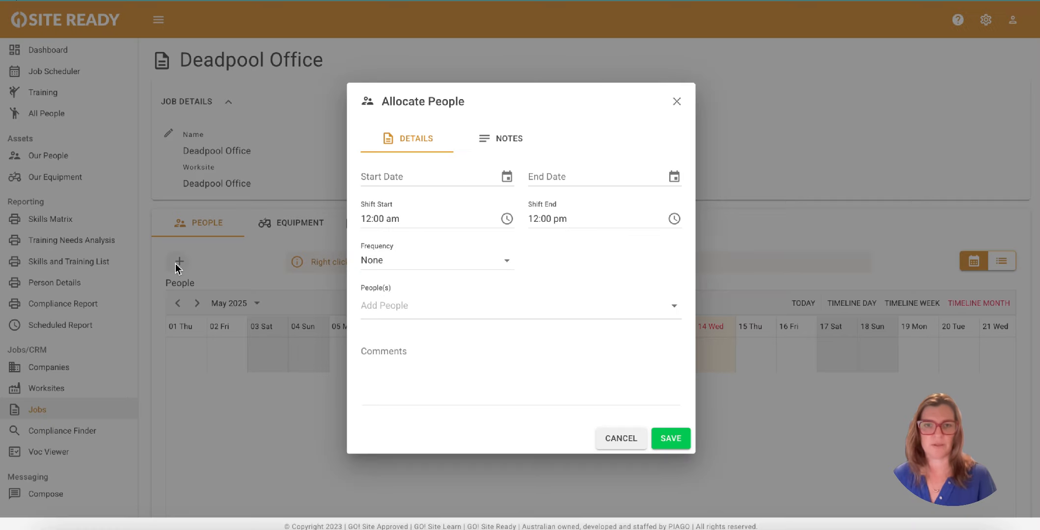
{"action": "left_click", "coordinate": [506, 178]}
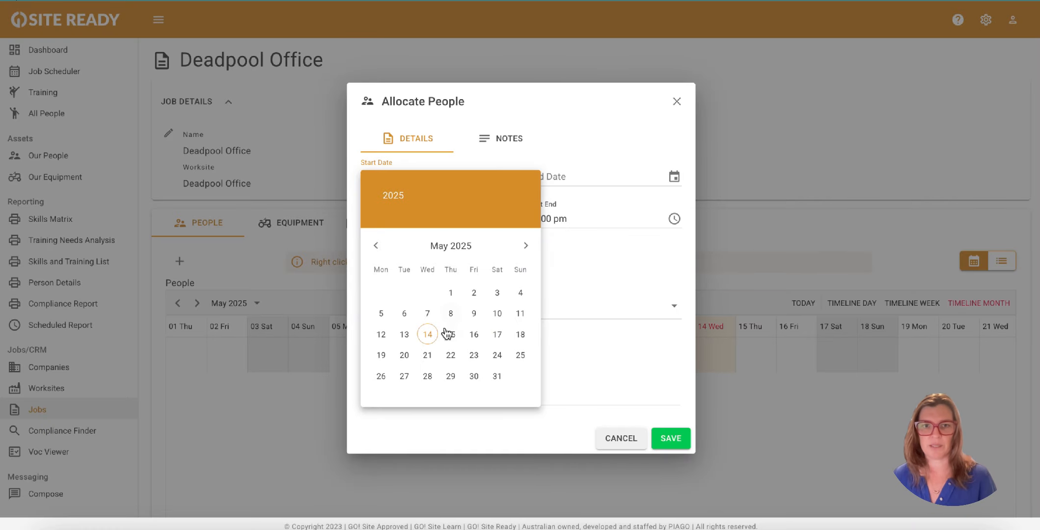
{"action": "left_click", "coordinate": [382, 335]}
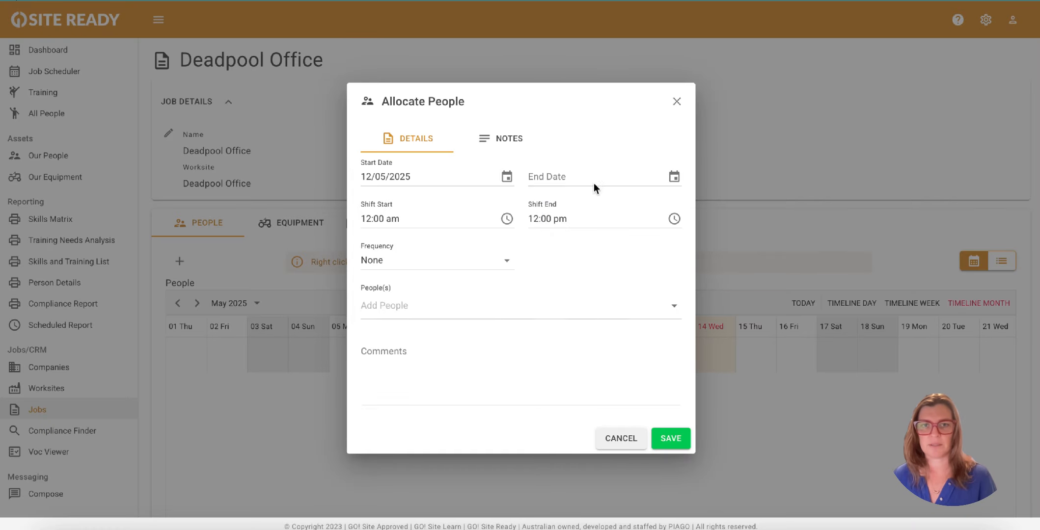
Set the people allocation's shift start to 08:00 am and shift end to 02:00 pm.
{"action": "left_click", "coordinate": [509, 219]}
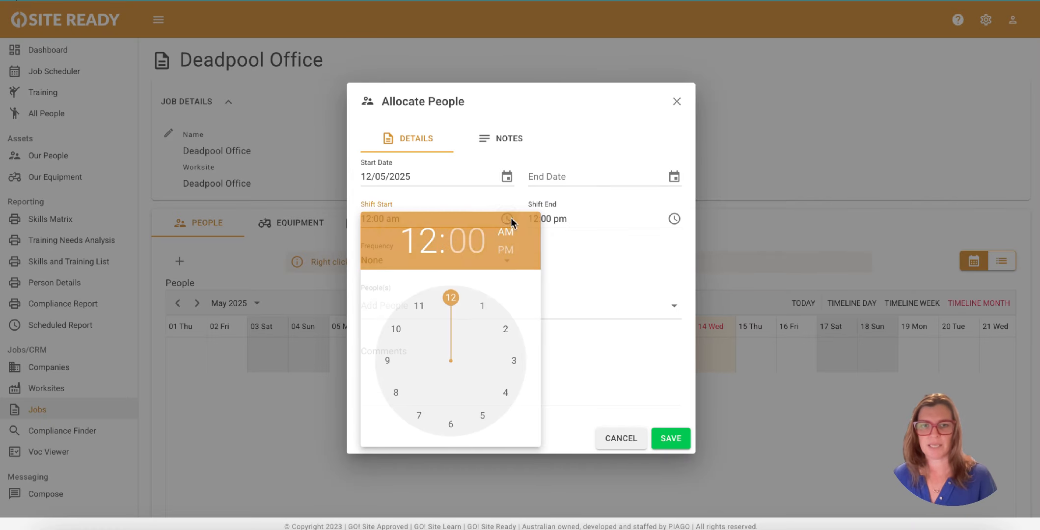
{"action": "left_click", "coordinate": [395, 393]}
{"action": "left_click", "coordinate": [661, 219]}
{"action": "left_click", "coordinate": [673, 217]}
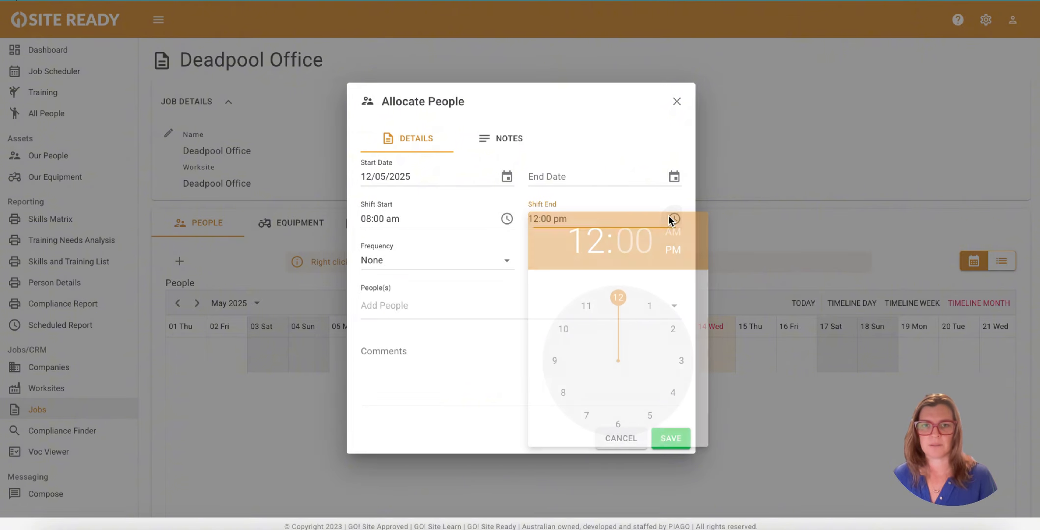
{"action": "left_click", "coordinate": [663, 334]}
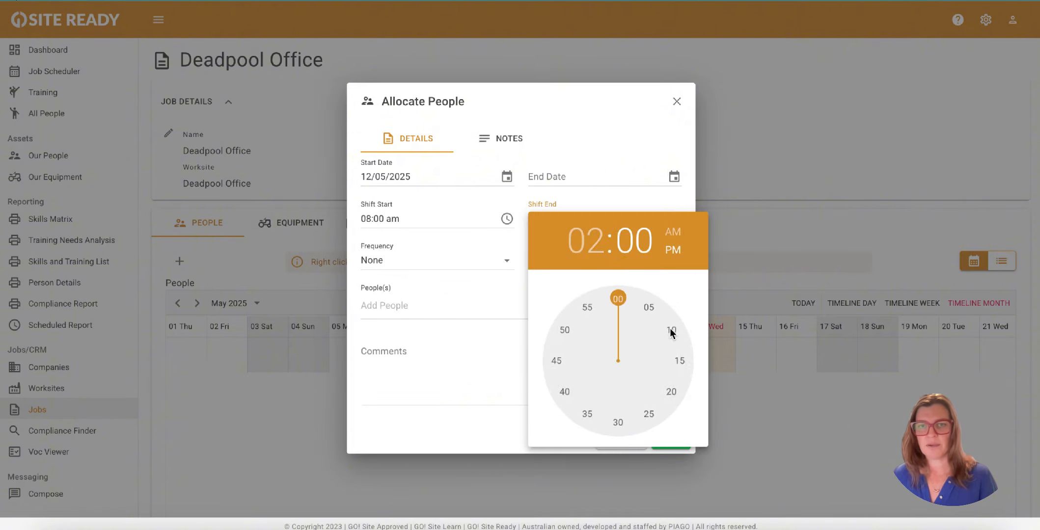
{"action": "left_click", "coordinate": [399, 269]}
Set the allocation frequency to Weekly and select Monday, Tuesday, Wednesday, Thursday and Friday as the working days.
{"action": "left_click", "coordinate": [401, 262]}
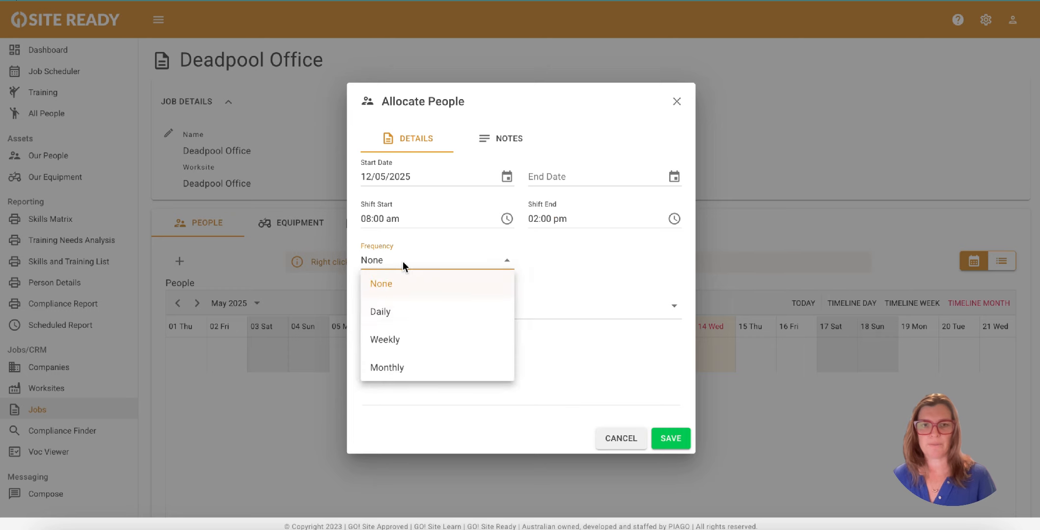
{"action": "left_click", "coordinate": [405, 322]}
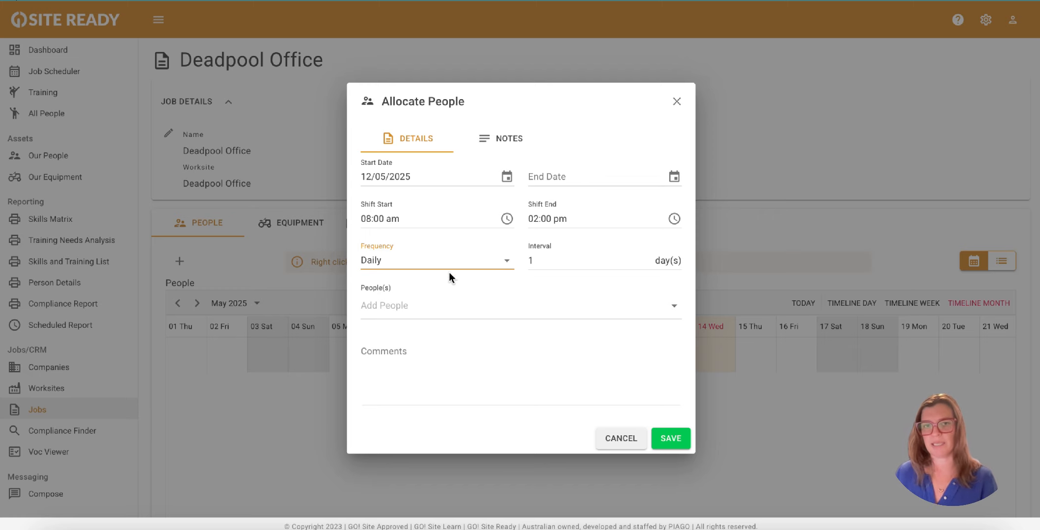
{"action": "left_click", "coordinate": [461, 260]}
{"action": "left_click", "coordinate": [413, 344]}
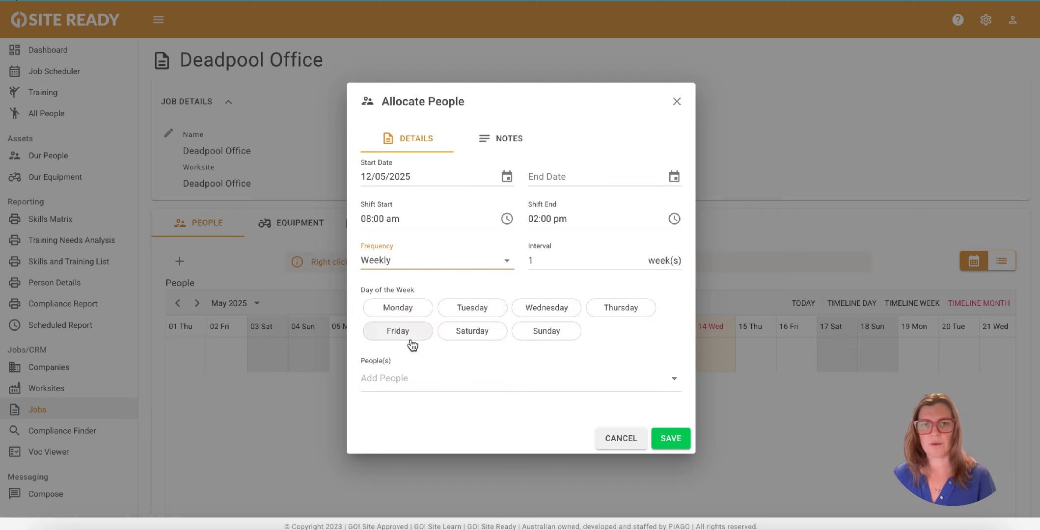
{"action": "left_click", "coordinate": [399, 309]}
{"action": "left_click", "coordinate": [469, 310]}
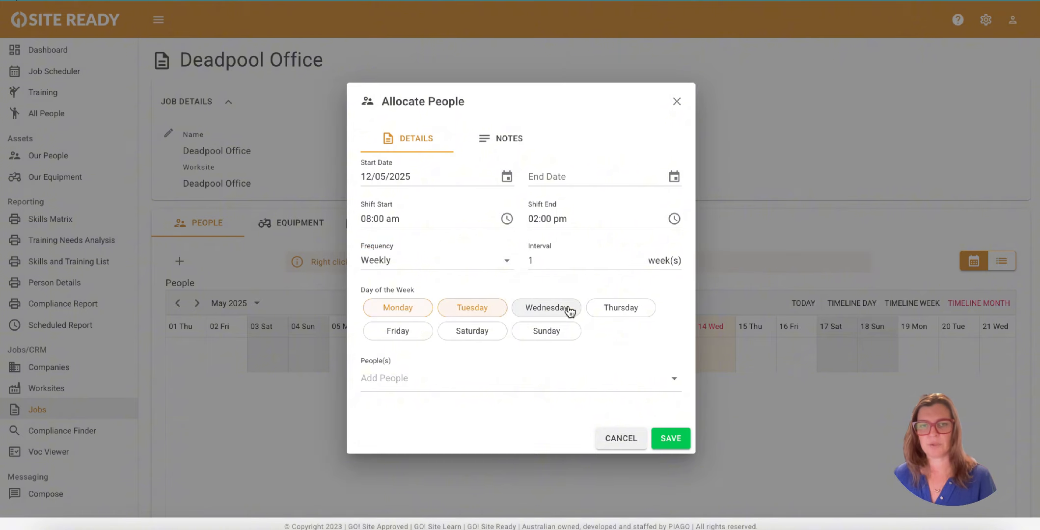
{"action": "left_click", "coordinate": [592, 310]}
{"action": "left_click", "coordinate": [403, 333]}
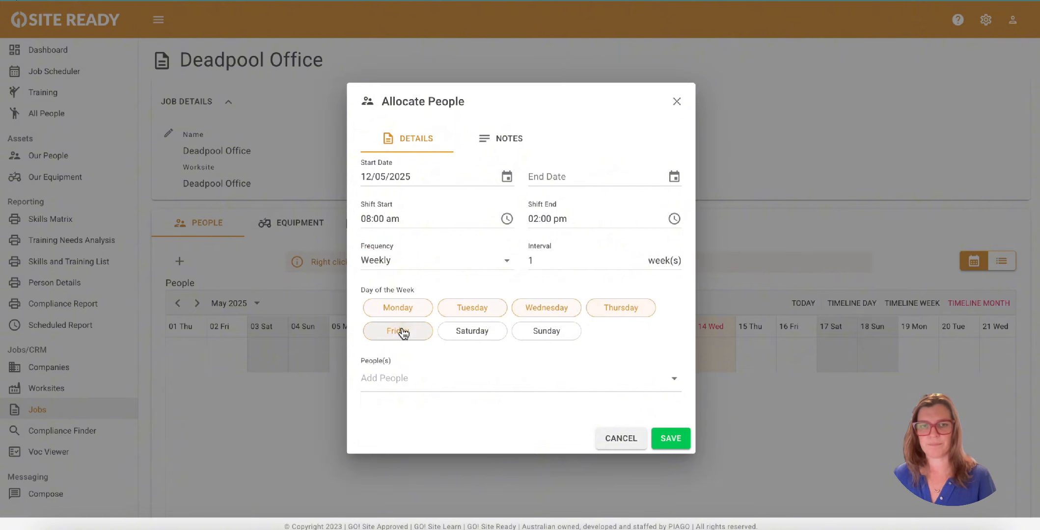
Add one employee to the Monday-to-Friday allocation, save it, and check the scheduled shifts on the May 2025 timeline.
{"action": "left_click", "coordinate": [416, 379]}
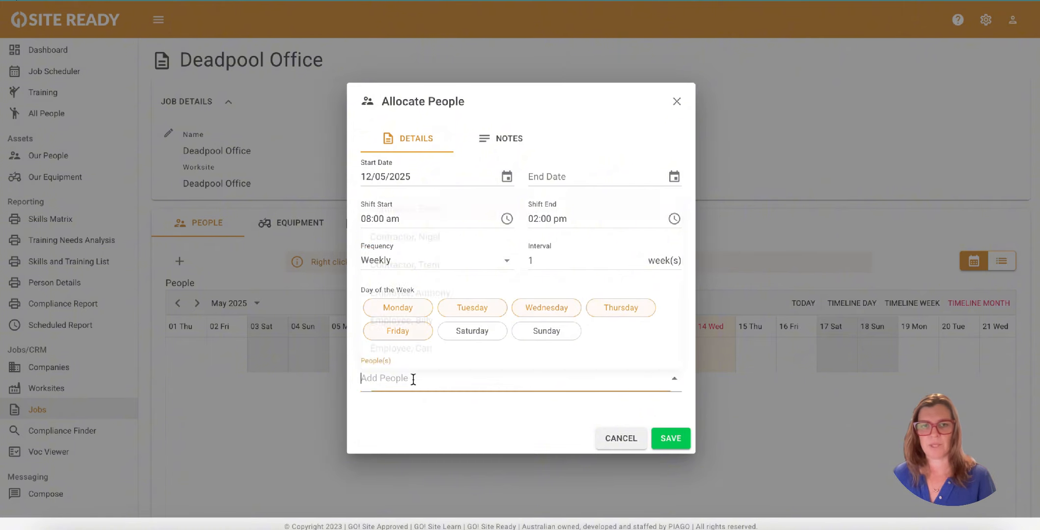
{"action": "scroll", "coordinate": [415, 347], "scroll_direction": "down", "scroll_amount": 5}
{"action": "scroll", "coordinate": [417, 346], "scroll_direction": "down", "scroll_amount": 1}
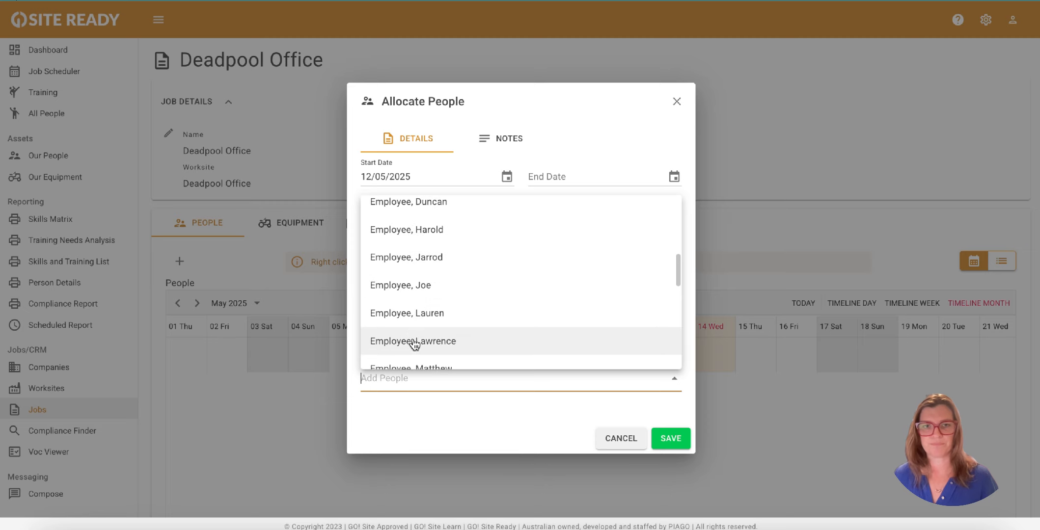
{"action": "scroll", "coordinate": [392, 322], "scroll_direction": "down", "scroll_amount": 2}
{"action": "scroll", "coordinate": [393, 321], "scroll_direction": "down", "scroll_amount": 1}
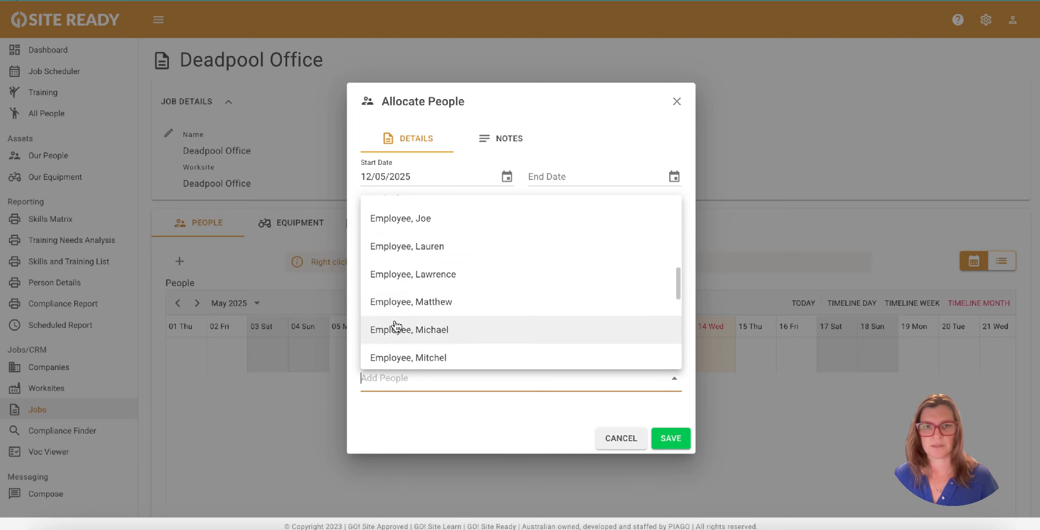
{"action": "left_click", "coordinate": [402, 363]}
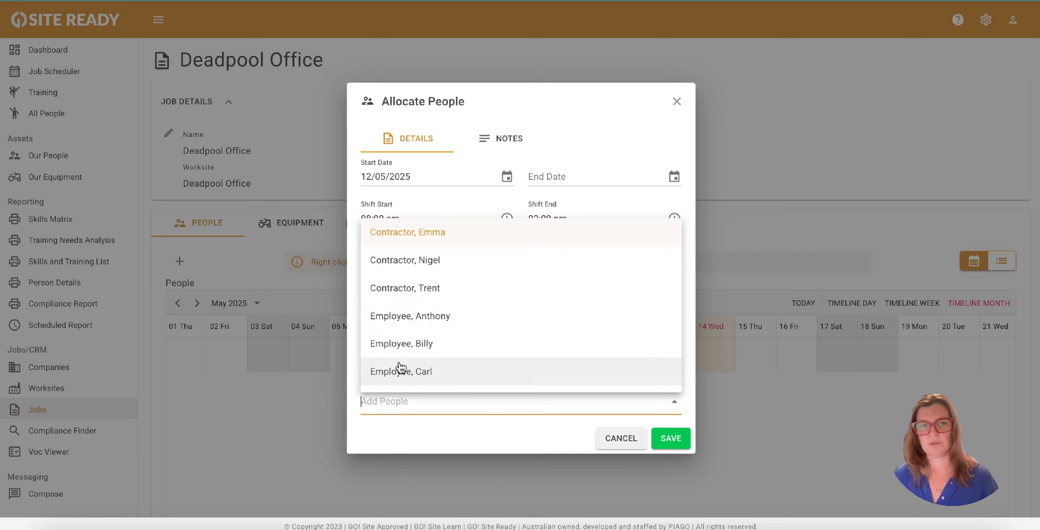
{"action": "left_click", "coordinate": [448, 442]}
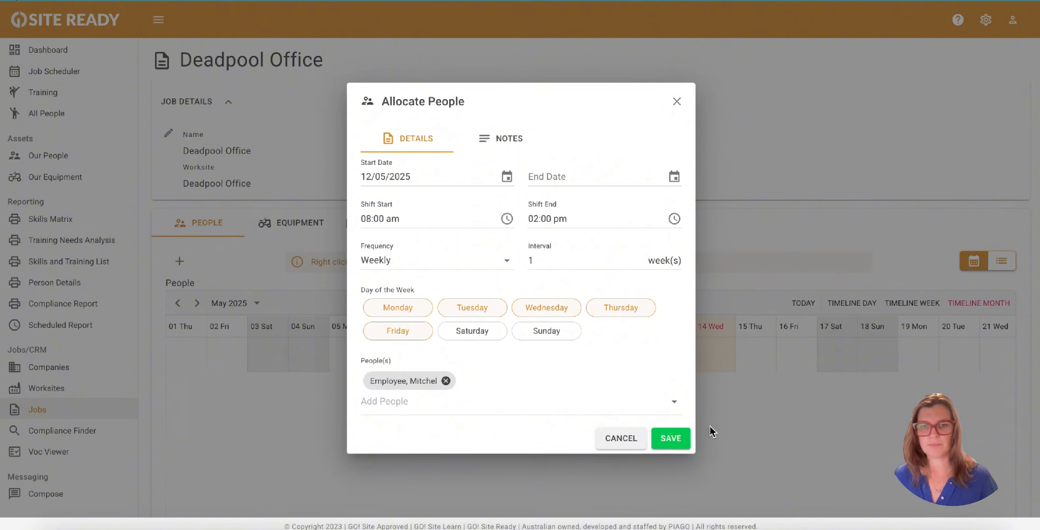
{"action": "left_click", "coordinate": [671, 439]}
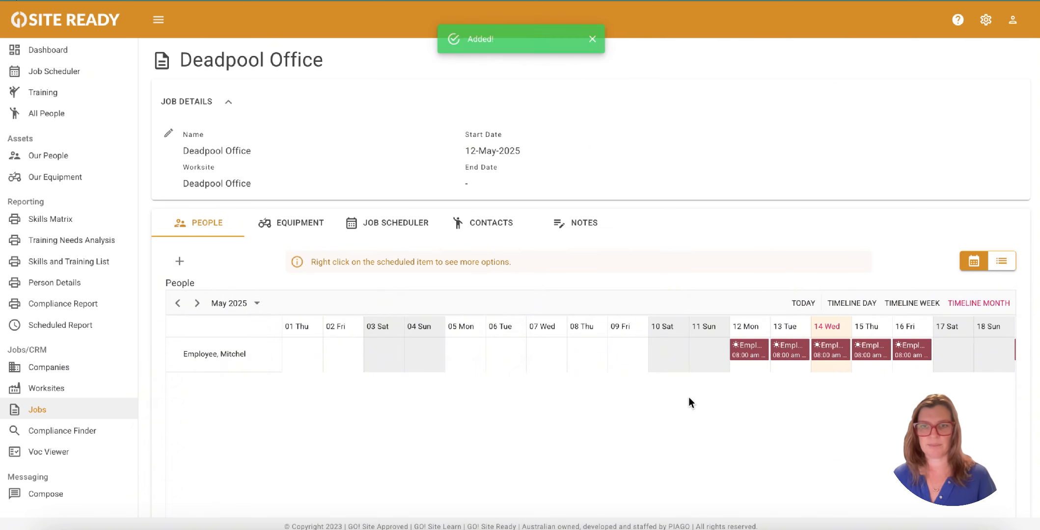
{"action": "scroll", "coordinate": [723, 369], "scroll_direction": "right", "scroll_amount": 3}
{"action": "scroll", "coordinate": [720, 370], "scroll_direction": "right", "scroll_amount": 5}
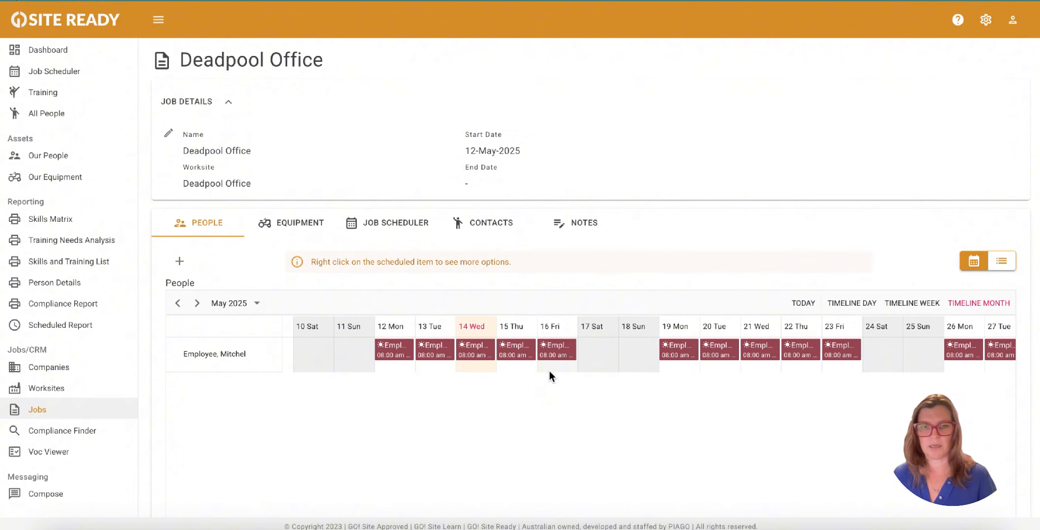
Start another Deadpool Office people allocation with start date 12/05/2025 and a shift from 08:00 am to 02:00 pm.
{"action": "left_click", "coordinate": [180, 263]}
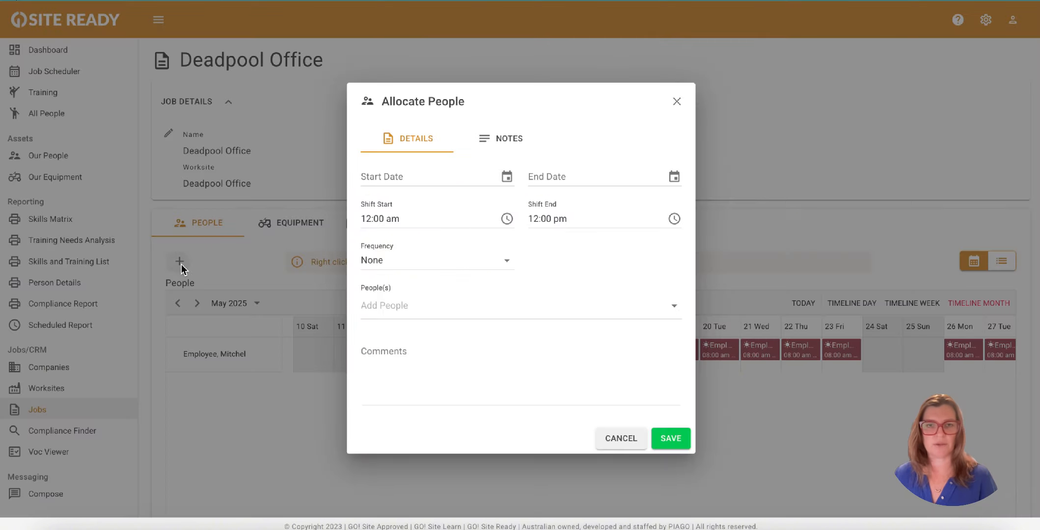
{"action": "left_click", "coordinate": [507, 177]}
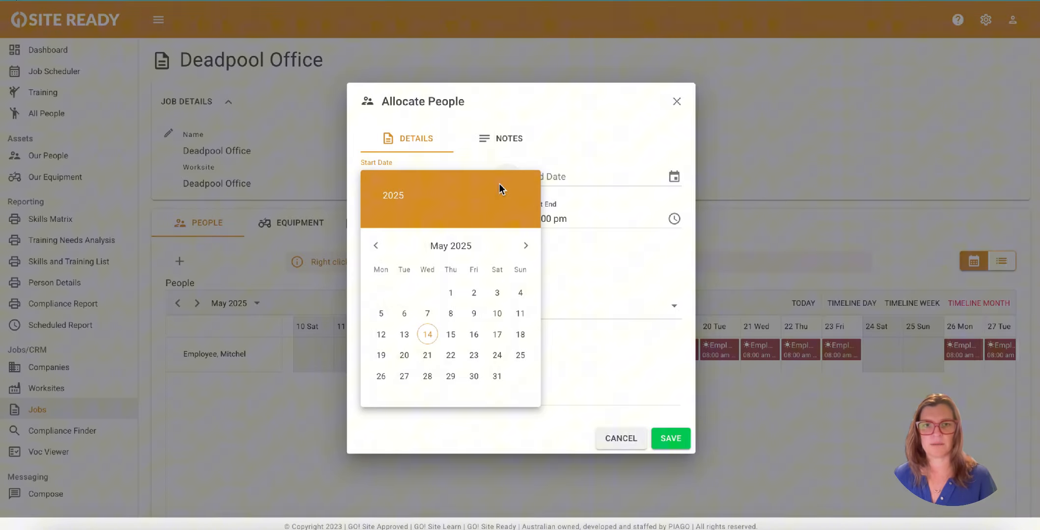
{"action": "left_click", "coordinate": [381, 336]}
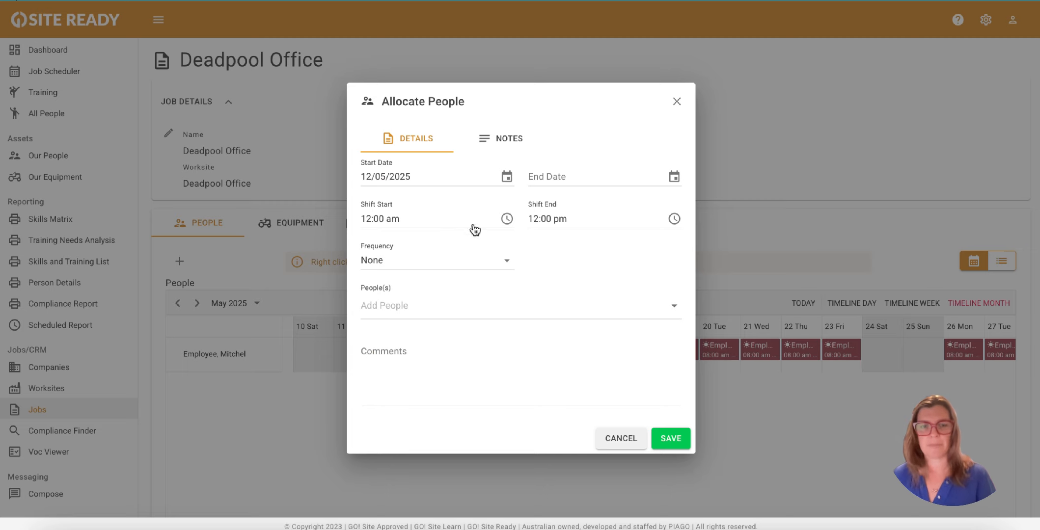
{"action": "left_click", "coordinate": [506, 218]}
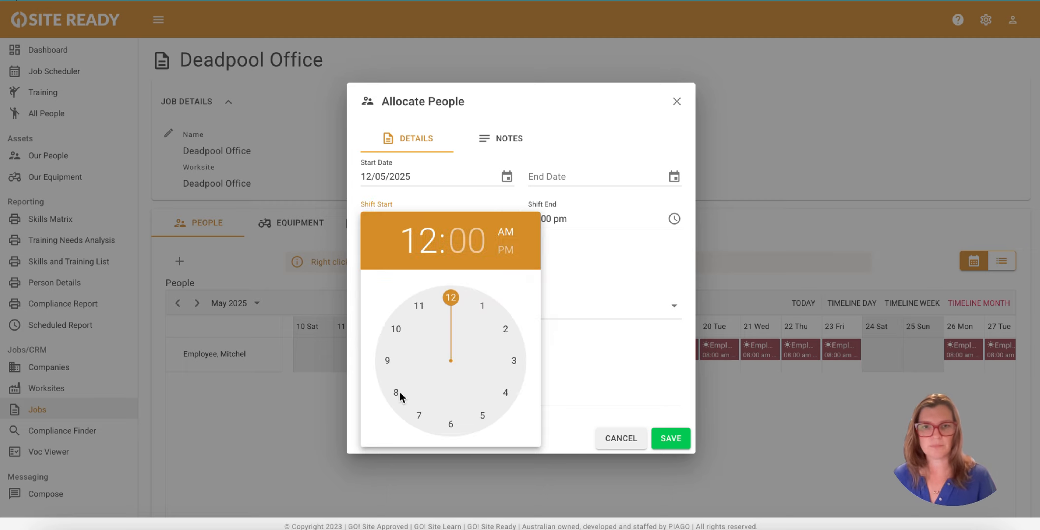
{"action": "left_click", "coordinate": [398, 393]}
{"action": "left_click", "coordinate": [672, 220]}
{"action": "left_click", "coordinate": [672, 219]}
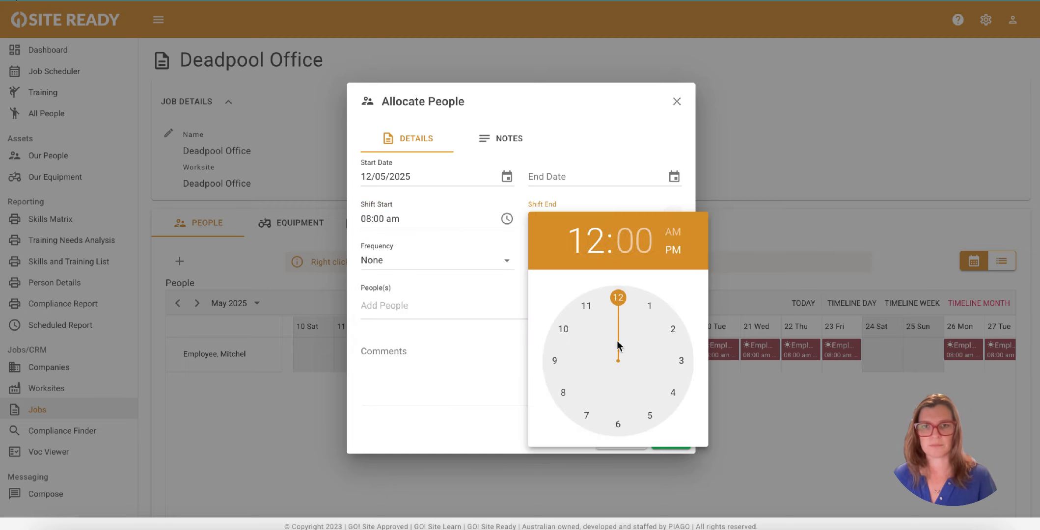
{"action": "left_click", "coordinate": [670, 329]}
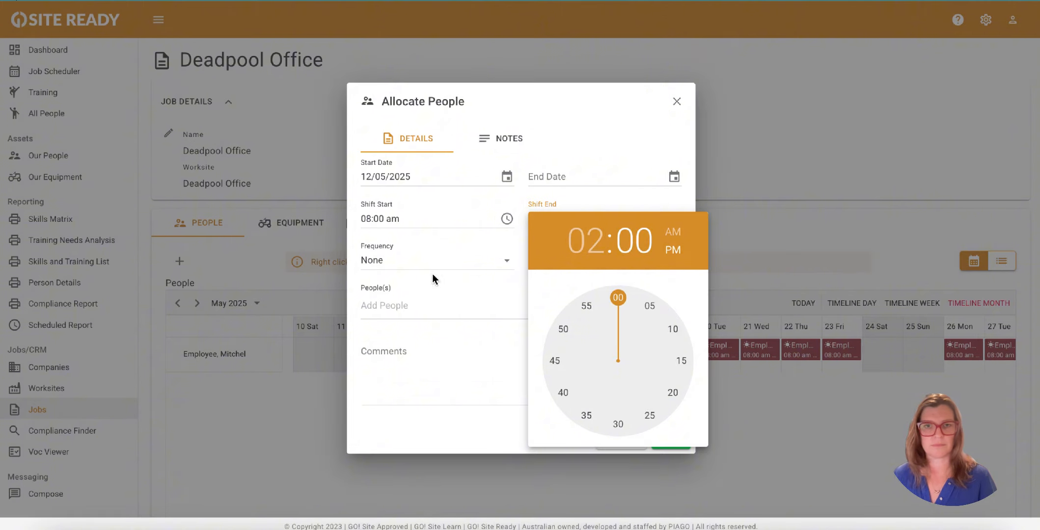
Set the frequency to Weekly with an interval of 2 weeks, on Monday, Tuesday and Wednesday.
{"action": "left_click", "coordinate": [409, 265]}
{"action": "left_click", "coordinate": [410, 323]}
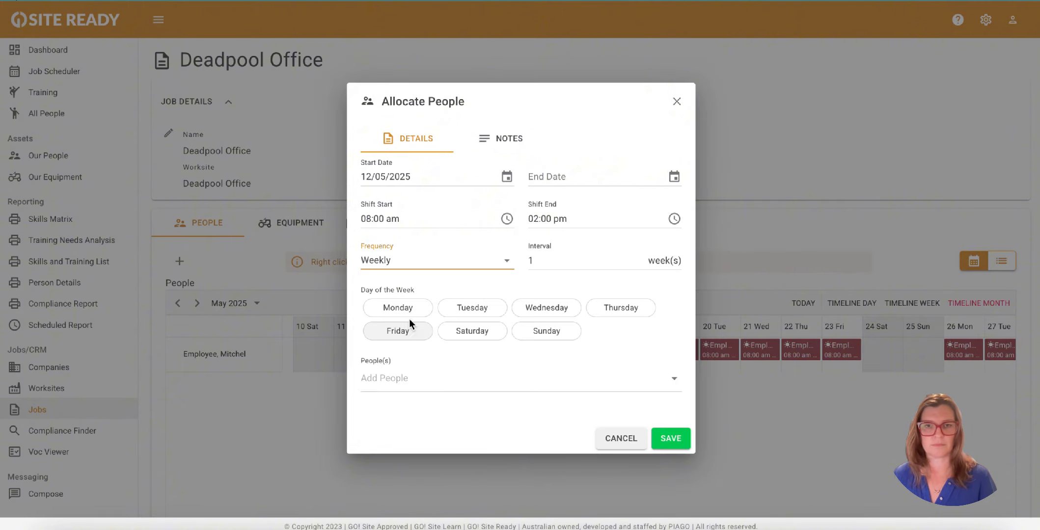
{"action": "left_click", "coordinate": [555, 266]}
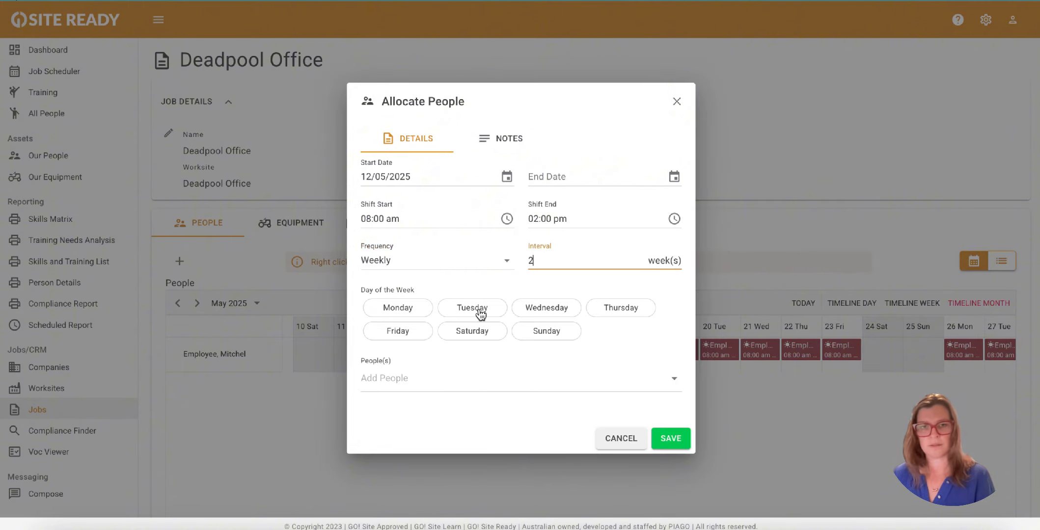
{"action": "left_click", "coordinate": [406, 306]}
{"action": "left_click", "coordinate": [454, 309]}
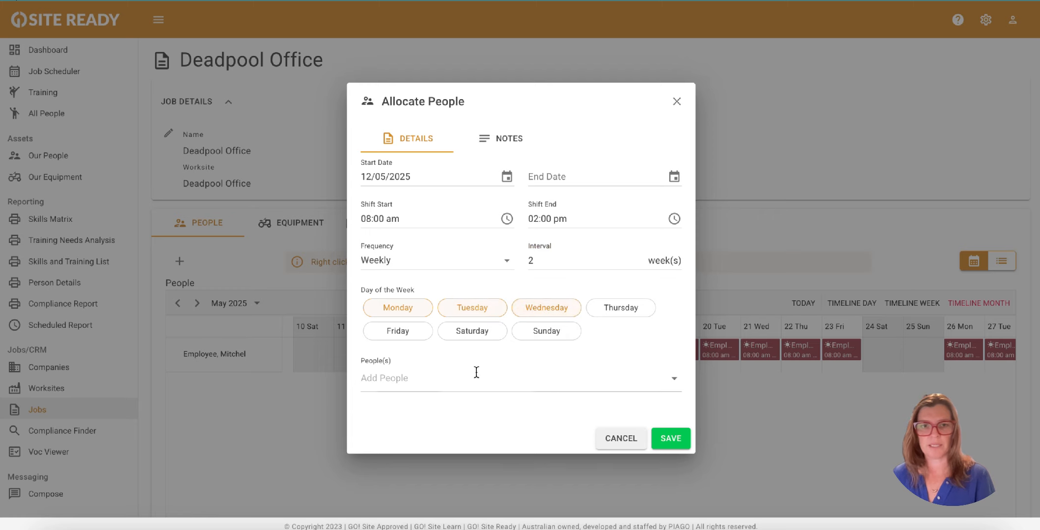
Add one employee to the two-weekly allocation, save it, and check the repeat pattern on the May 2025 timeline.
{"action": "left_click", "coordinate": [433, 377]}
{"action": "scroll", "coordinate": [453, 347], "scroll_direction": "down", "scroll_amount": 10}
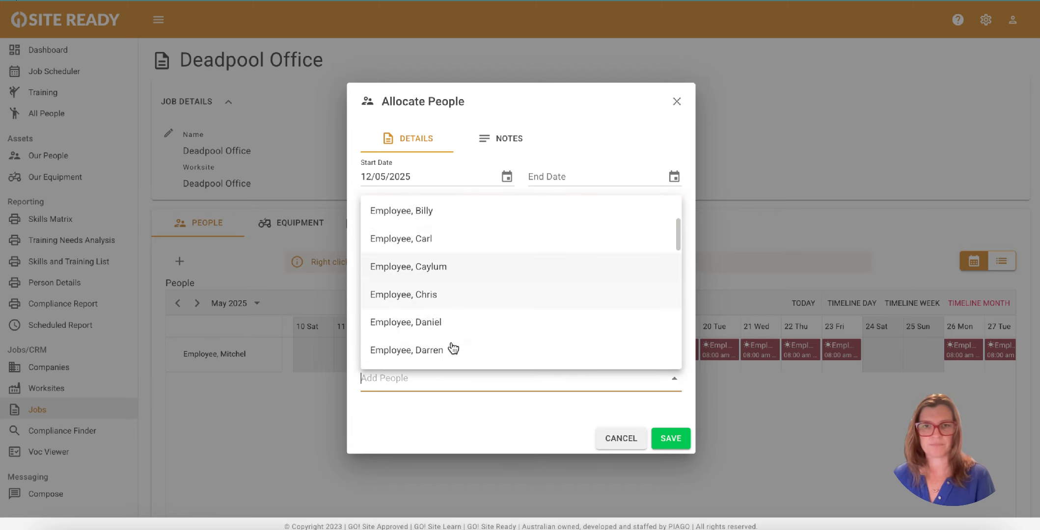
{"action": "left_click", "coordinate": [457, 363]}
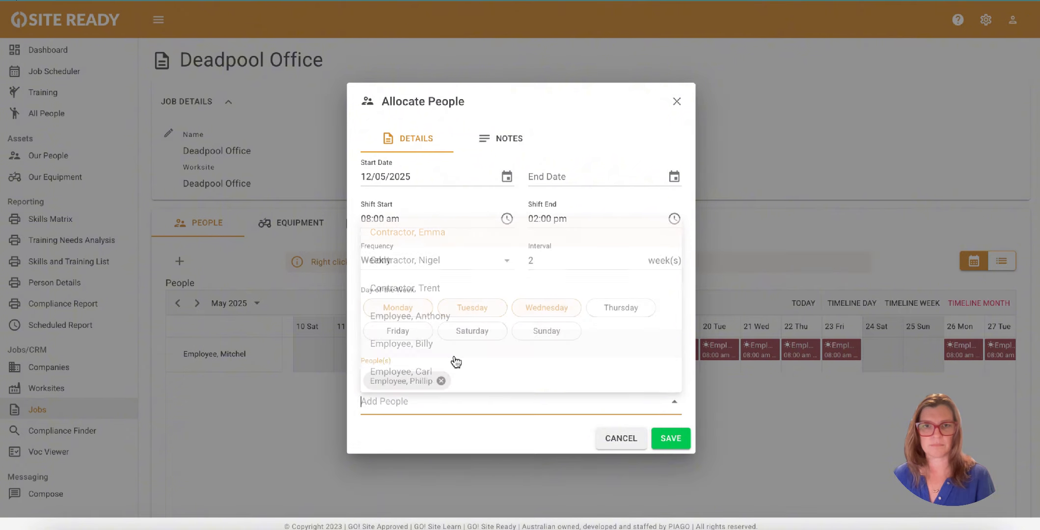
{"action": "left_click", "coordinate": [672, 439]}
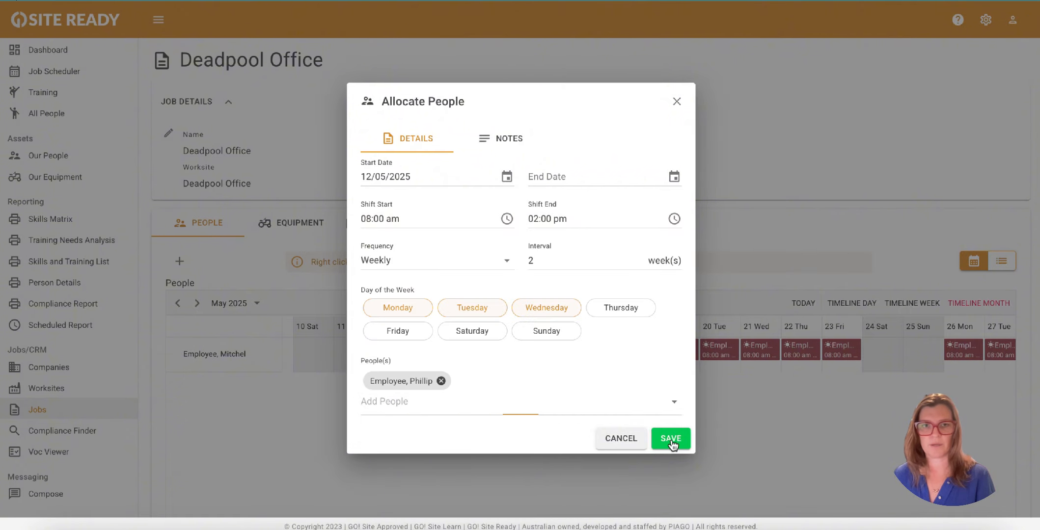
{"action": "left_click", "coordinate": [668, 440]}
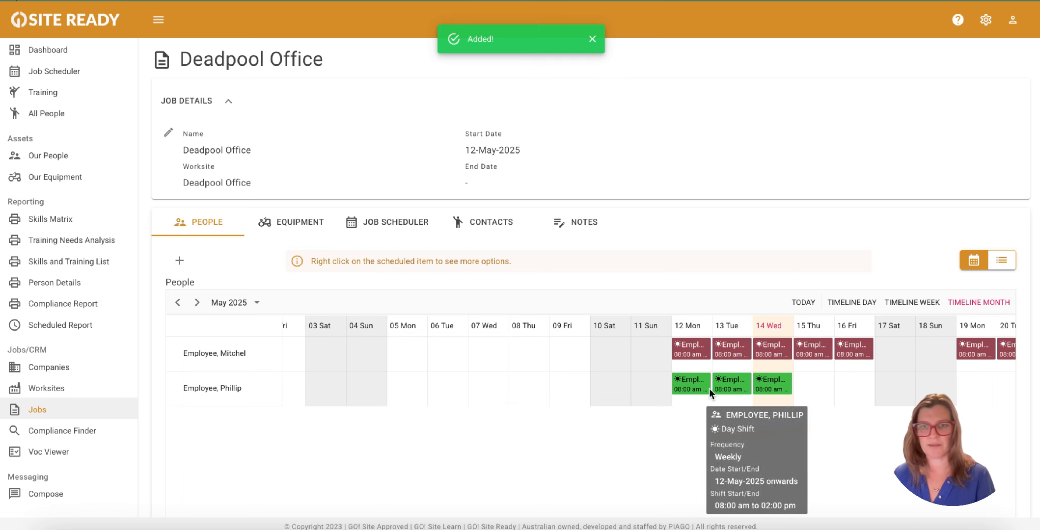
{"action": "scroll", "coordinate": [719, 387], "scroll_direction": "right", "scroll_amount": 6}
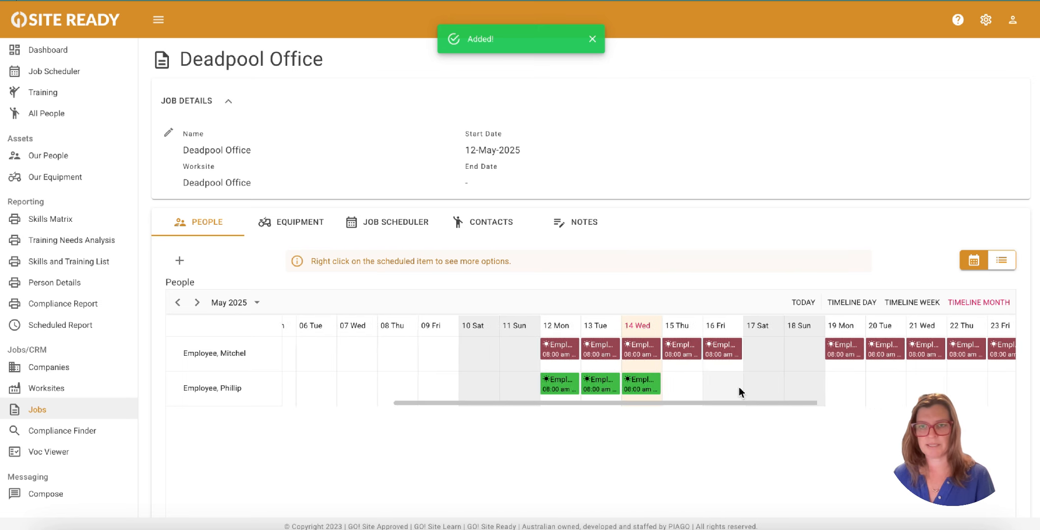
{"action": "scroll", "coordinate": [716, 388], "scroll_direction": "right", "scroll_amount": 1}
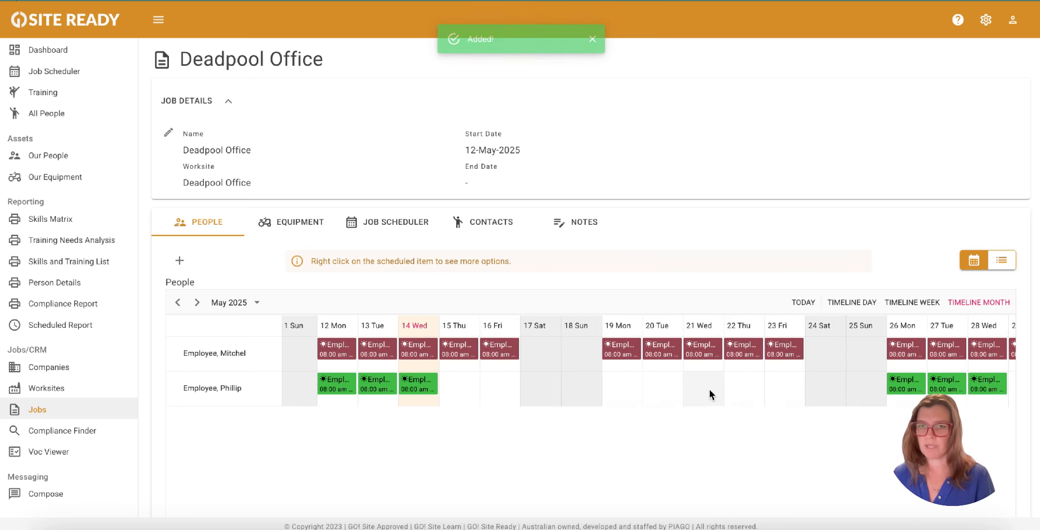
{"action": "scroll", "coordinate": [710, 390], "scroll_direction": "right", "scroll_amount": 2}
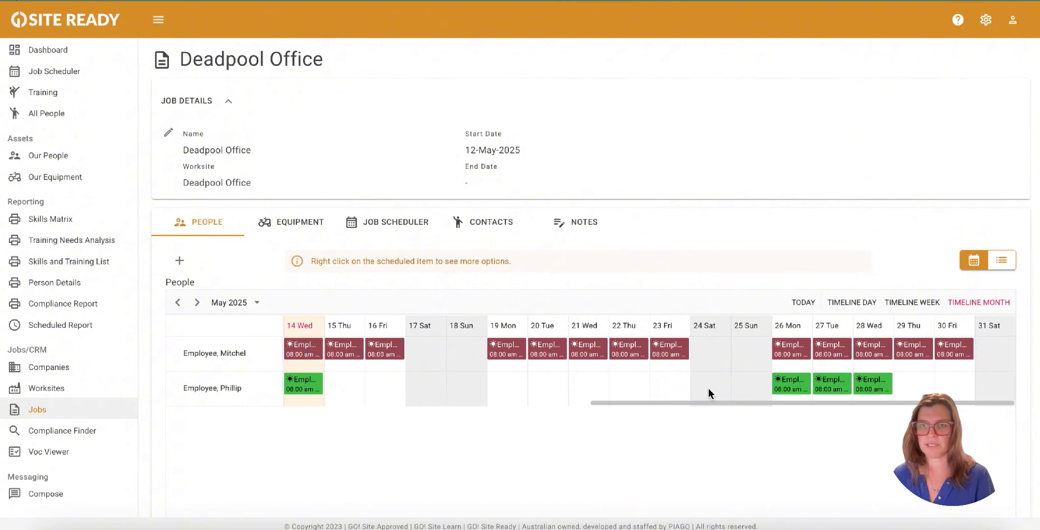
{"action": "mouse_move", "coordinate": [796, 389]}
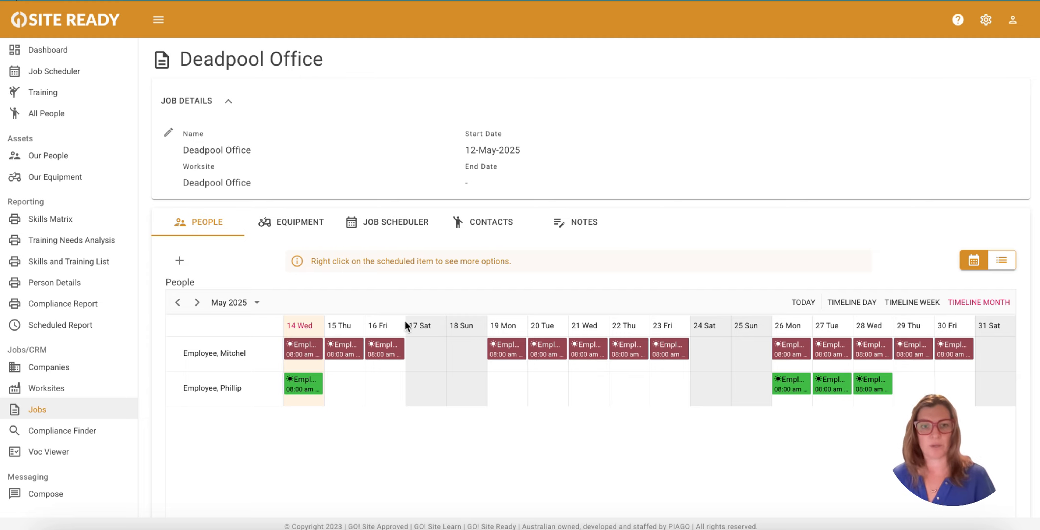
Start another Deadpool Office people allocation with start date 21/05/2025 and a shift from 08:00 am to 02:00 pm.
{"action": "left_click", "coordinate": [190, 262]}
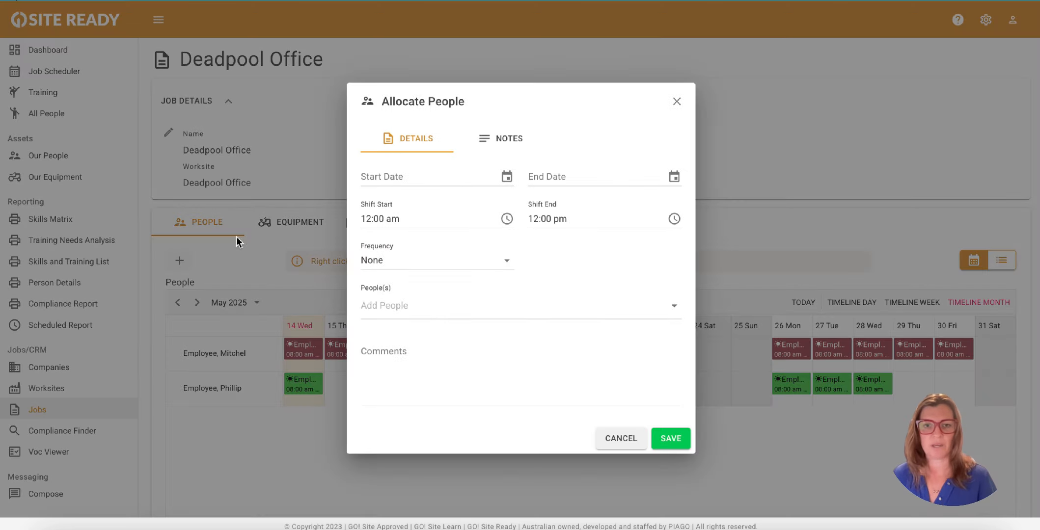
{"action": "left_click", "coordinate": [677, 103]}
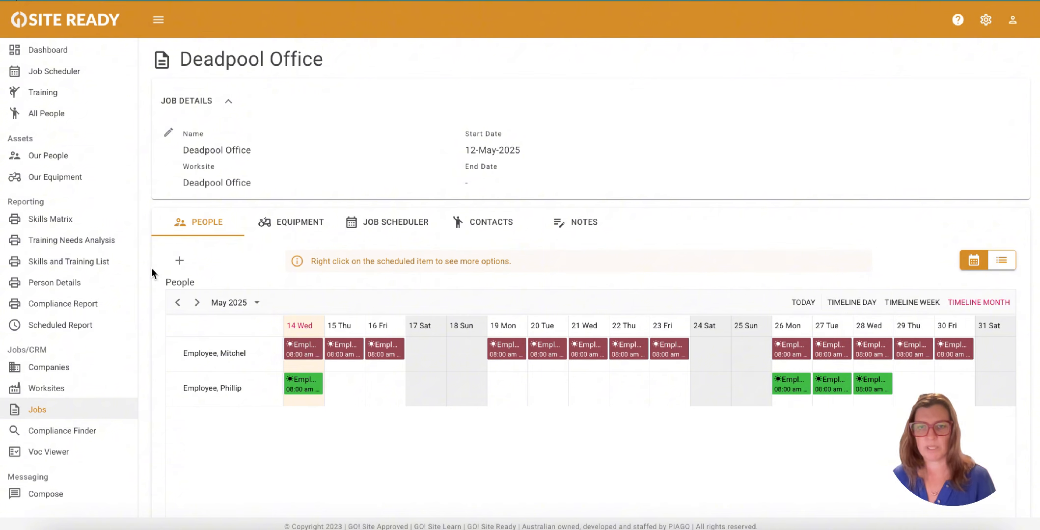
{"action": "left_click", "coordinate": [179, 261]}
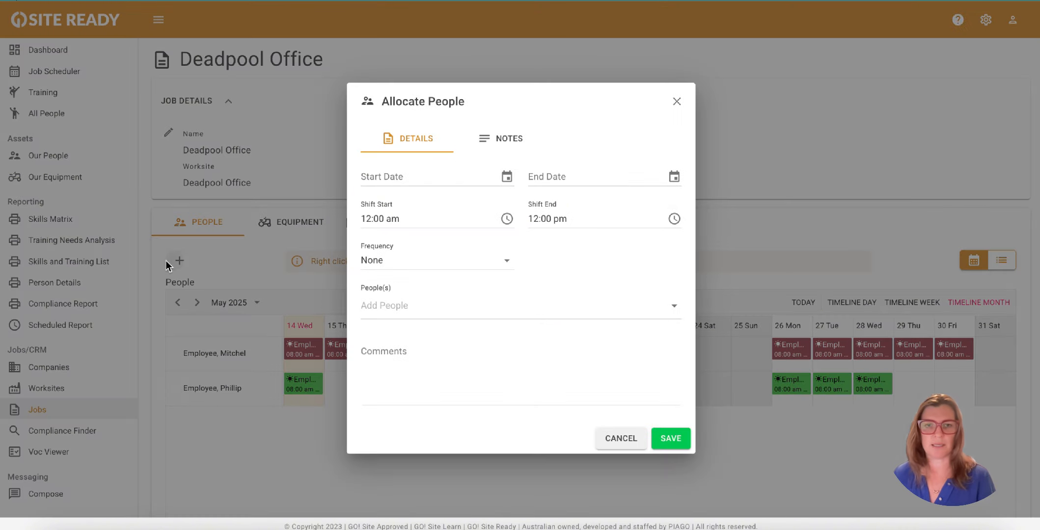
{"action": "left_click", "coordinate": [498, 182]}
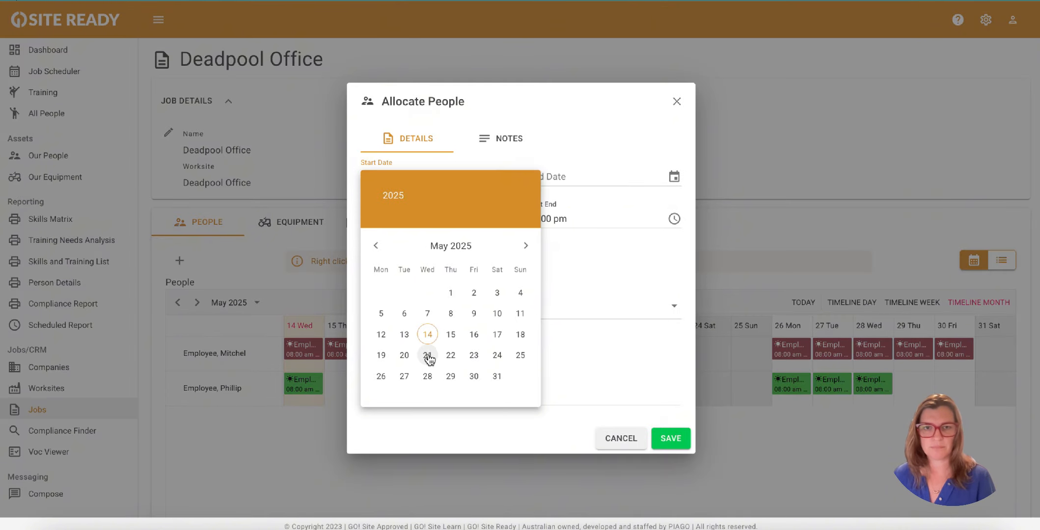
{"action": "left_click", "coordinate": [427, 355]}
{"action": "left_click", "coordinate": [447, 353]}
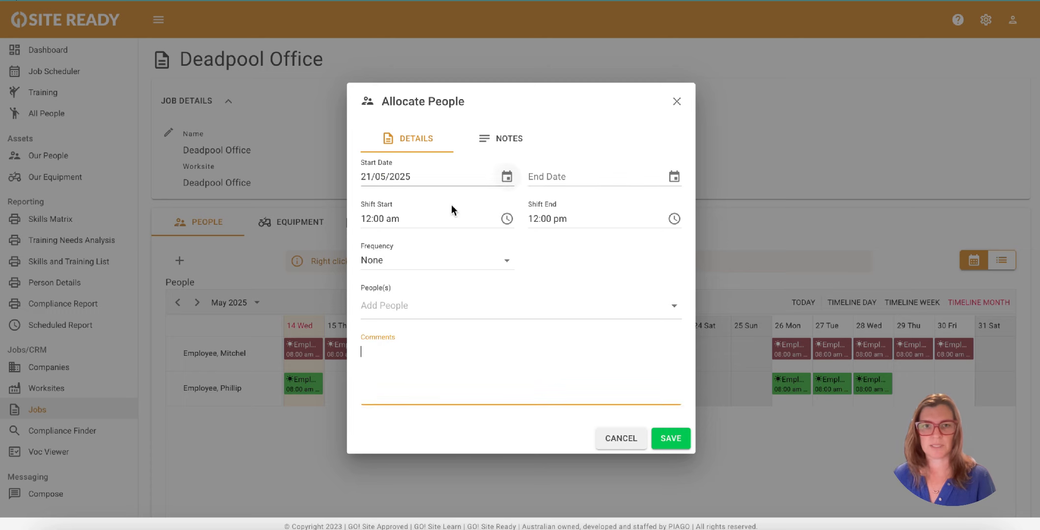
{"action": "left_click", "coordinate": [506, 218]}
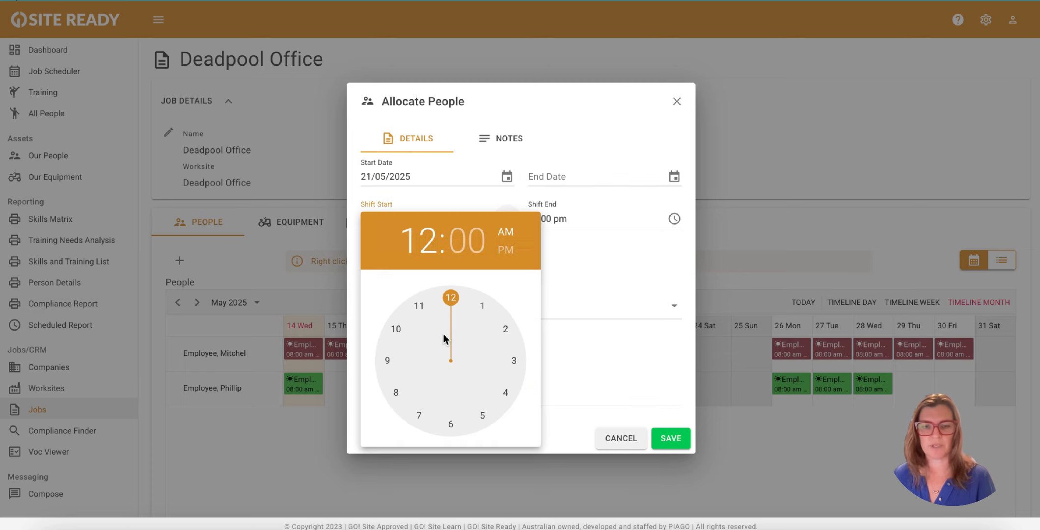
{"action": "left_click", "coordinate": [401, 392]}
{"action": "left_click", "coordinate": [689, 219]}
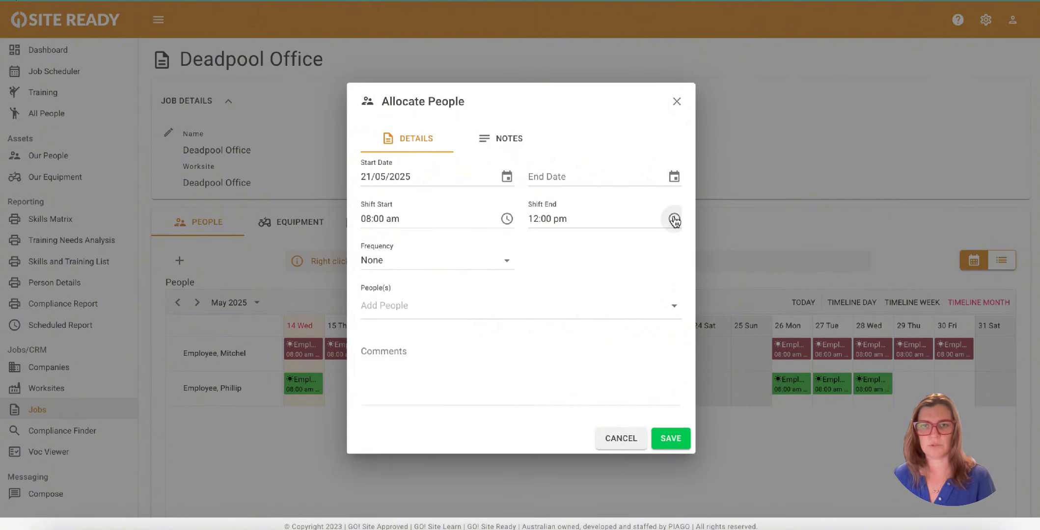
{"action": "left_click", "coordinate": [674, 219]}
{"action": "left_click", "coordinate": [656, 327]}
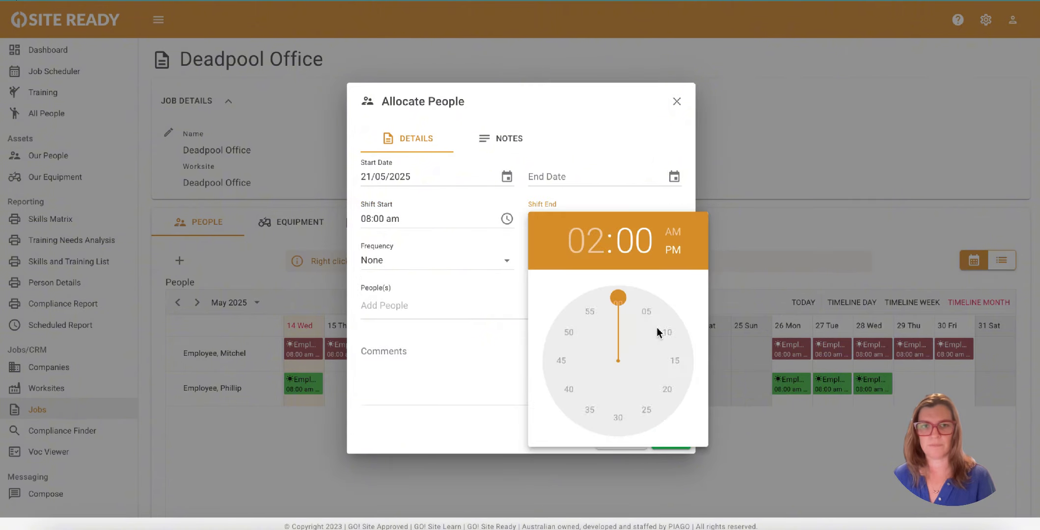
Set the frequency to Weekly with an interval of 2 weeks, on Wednesday and Thursday.
{"action": "left_click", "coordinate": [403, 265]}
{"action": "left_click", "coordinate": [403, 266]}
{"action": "left_click", "coordinate": [385, 341]}
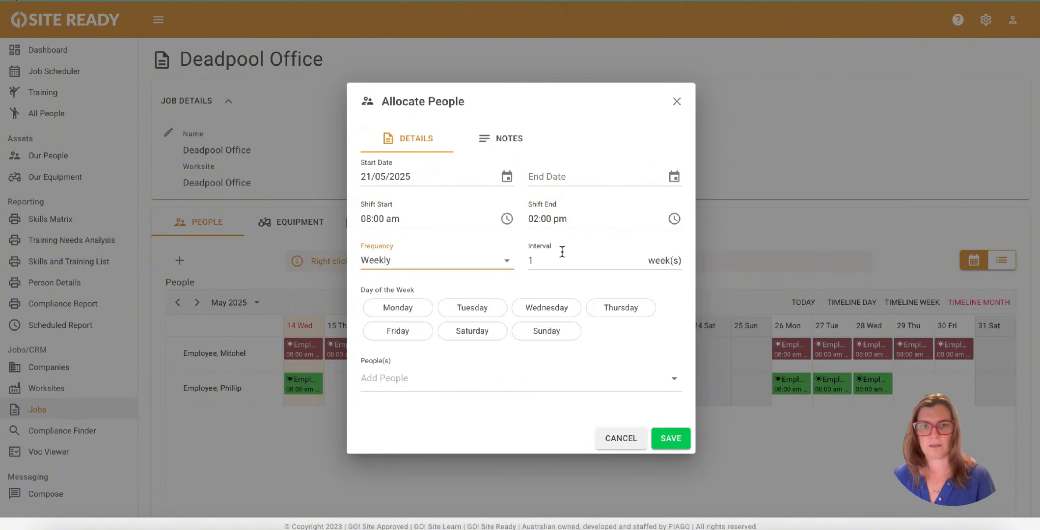
{"action": "left_click", "coordinate": [562, 253]}
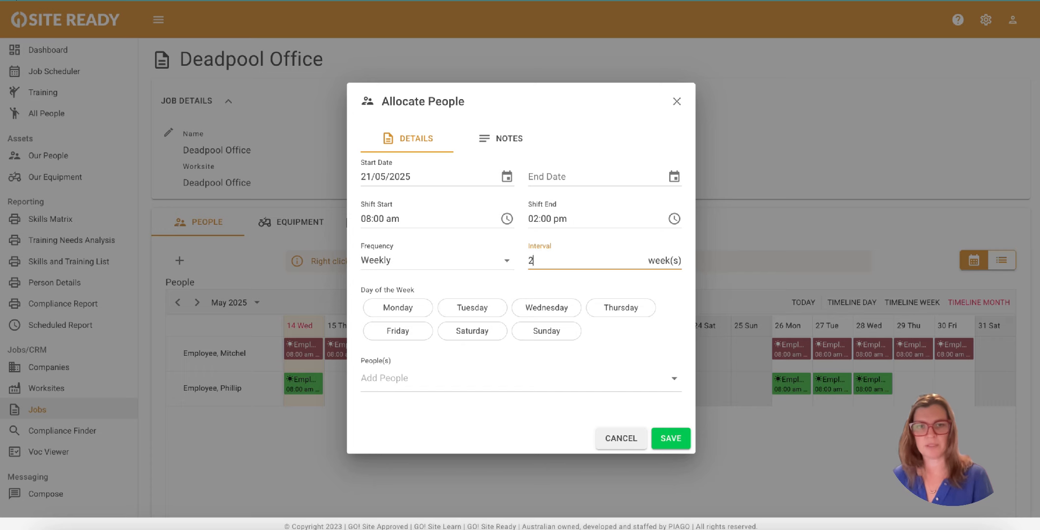
{"action": "type", "text": "2"}
{"action": "left_click", "coordinate": [549, 308]}
{"action": "left_click", "coordinate": [607, 309]}
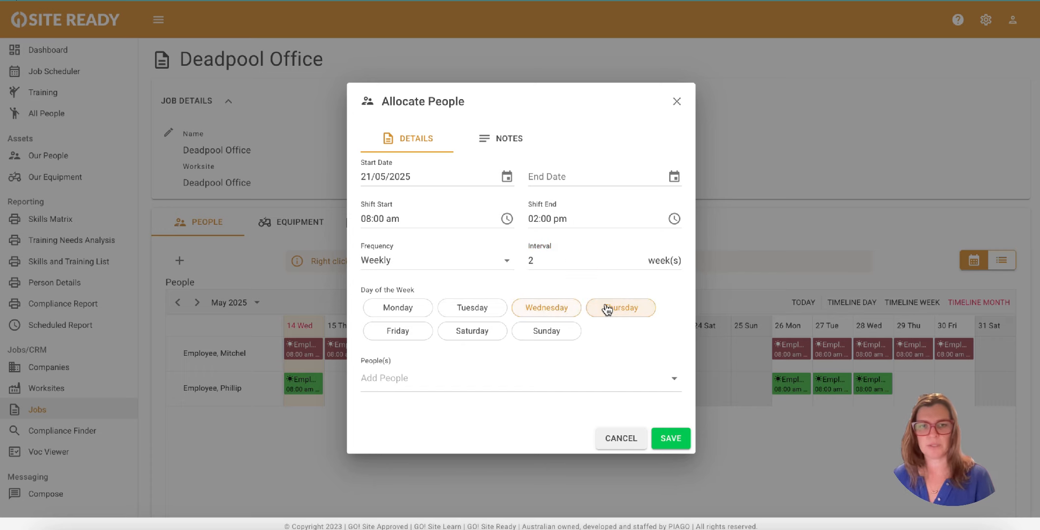
Add the employee who already has the two-weekly Monday-to-Wednesday shifts to this allocation and save it.
{"action": "left_click", "coordinate": [418, 376]}
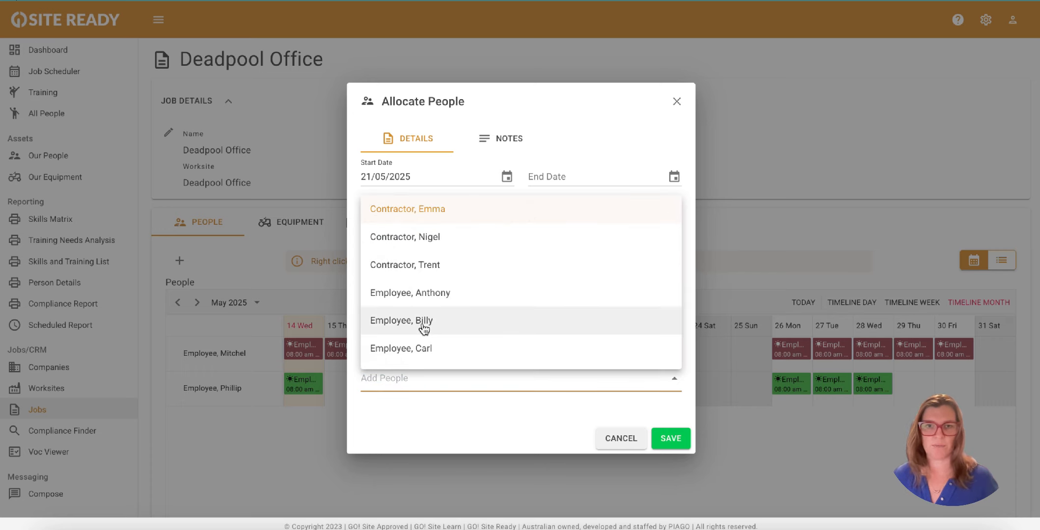
{"action": "type", "text": "ph"}
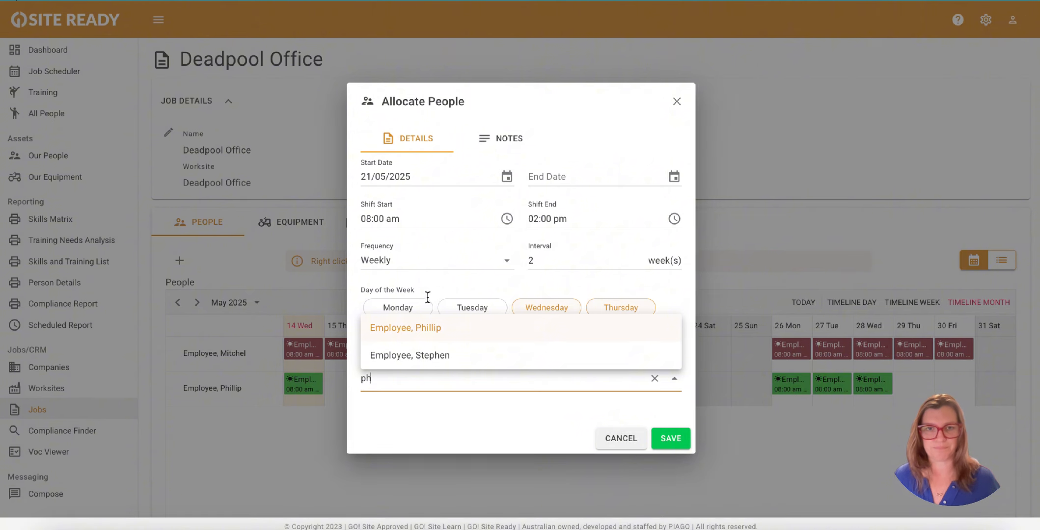
{"action": "left_click", "coordinate": [427, 328]}
{"action": "left_click", "coordinate": [663, 442]}
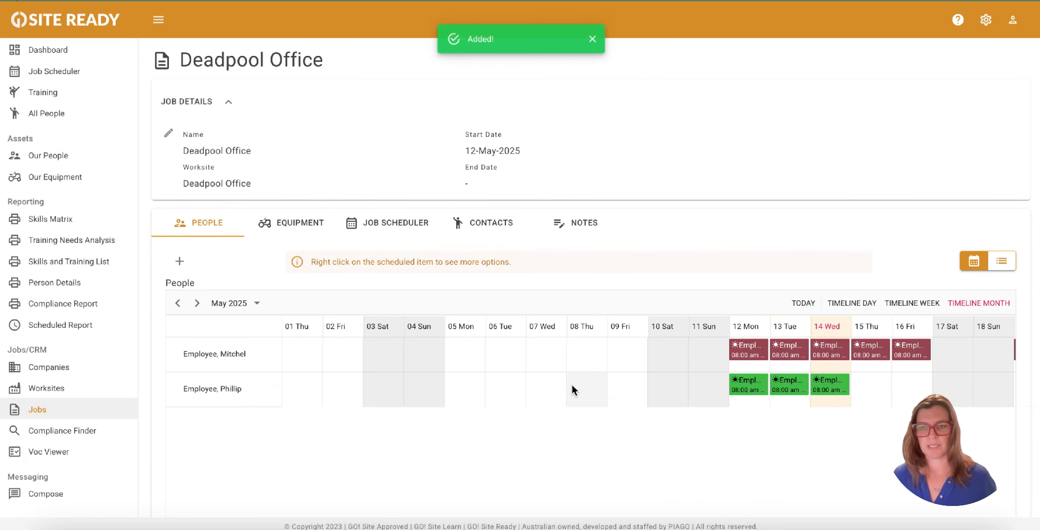
Examine the alternating two-weekly shifts and their details for the allocated employees on the May 2025 timeline.
{"action": "scroll", "coordinate": [572, 389], "scroll_direction": "right", "scroll_amount": 6}
{"action": "mouse_move", "coordinate": [421, 391]}
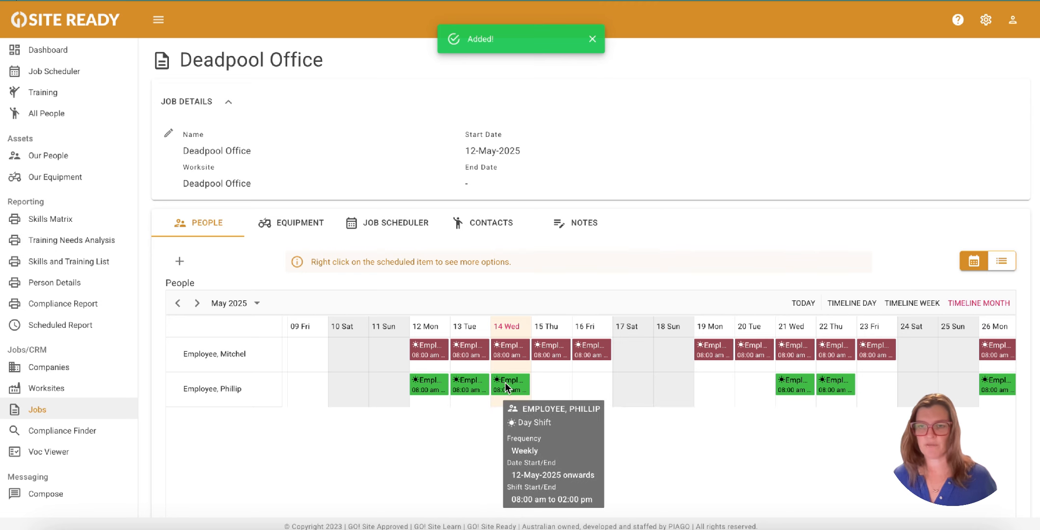
{"action": "scroll", "coordinate": [506, 388], "scroll_direction": "right", "scroll_amount": 4}
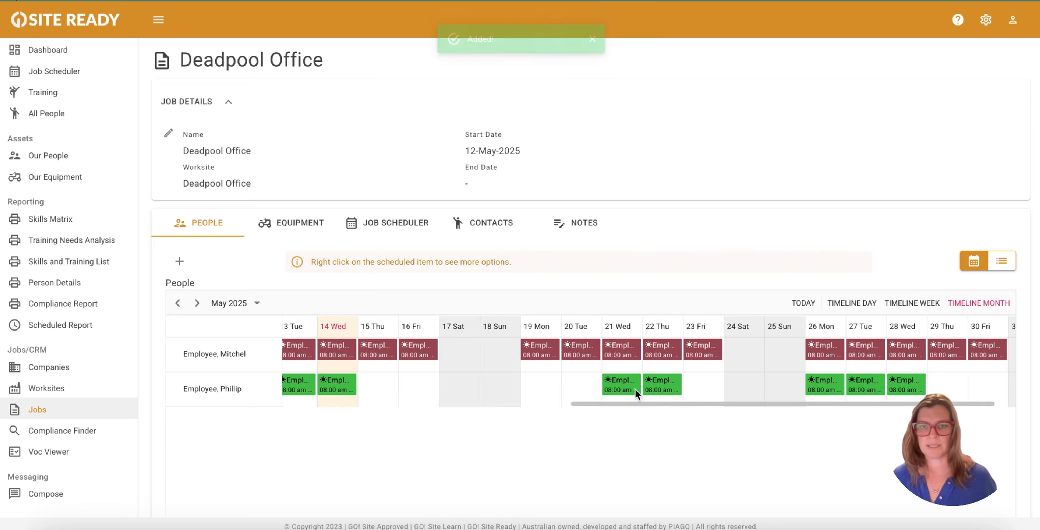
{"action": "mouse_move", "coordinate": [634, 389]}
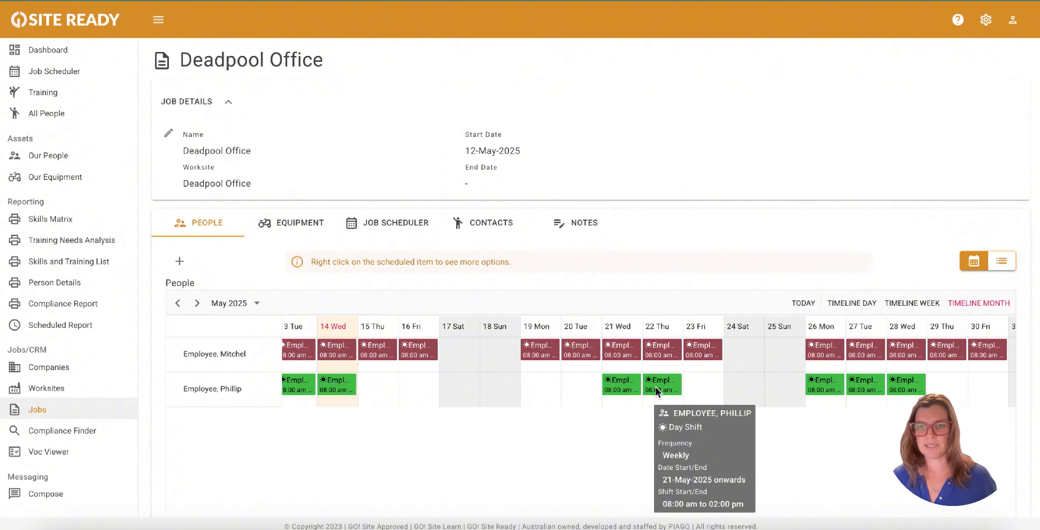
{"action": "scroll", "coordinate": [655, 387], "scroll_direction": "right", "scroll_amount": 1}
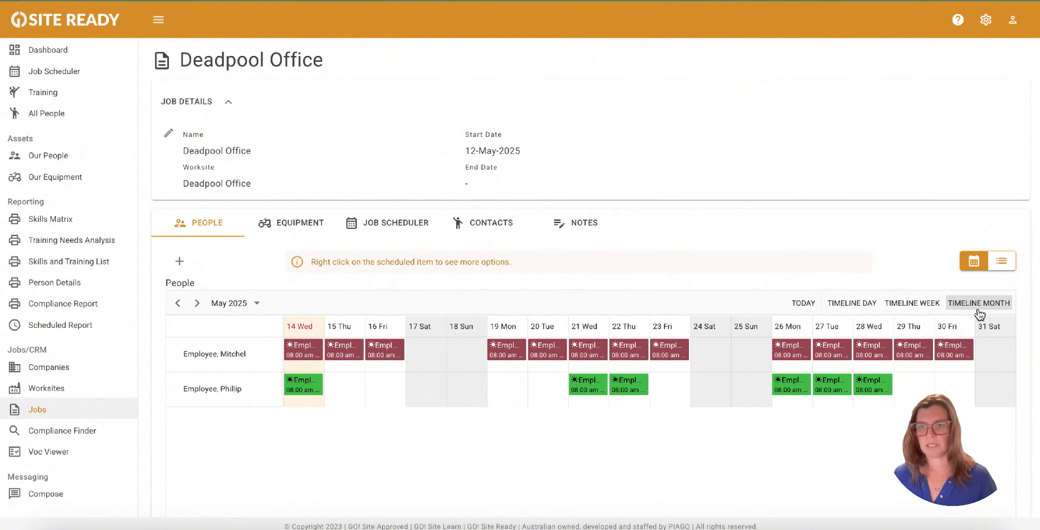
{"action": "scroll", "coordinate": [970, 308], "scroll_direction": "down", "scroll_amount": 1}
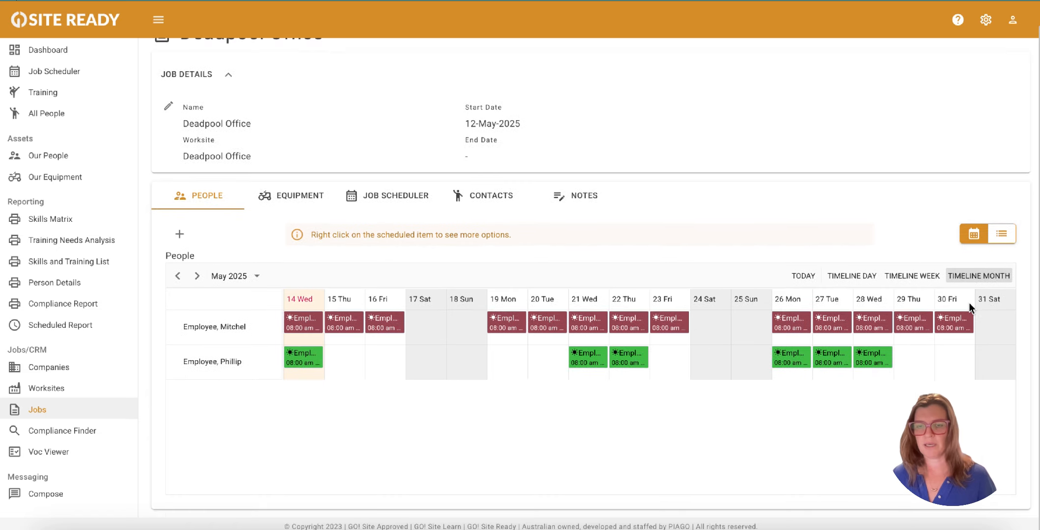
{"action": "mouse_move", "coordinate": [799, 364]}
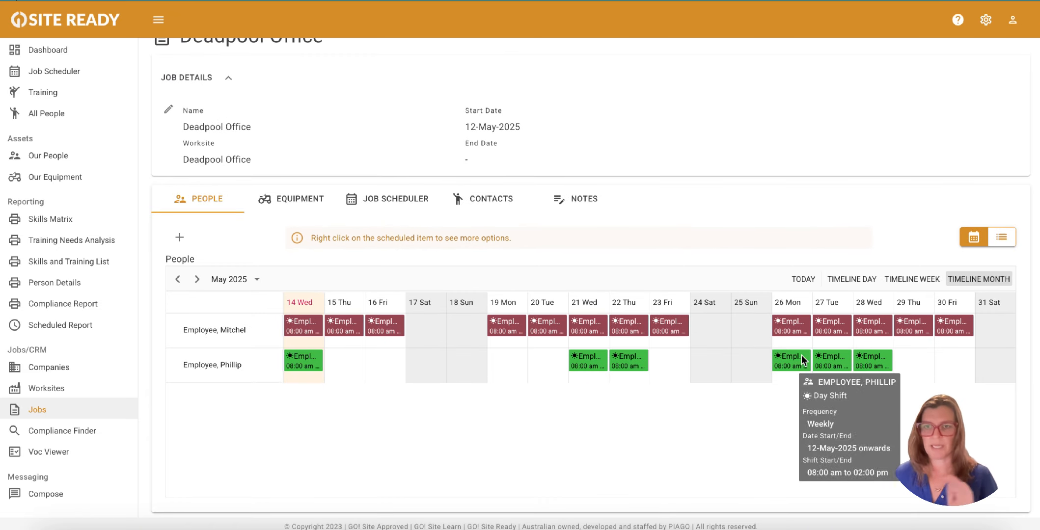
{"action": "scroll", "coordinate": [219, 311], "scroll_direction": "down", "scroll_amount": 1}
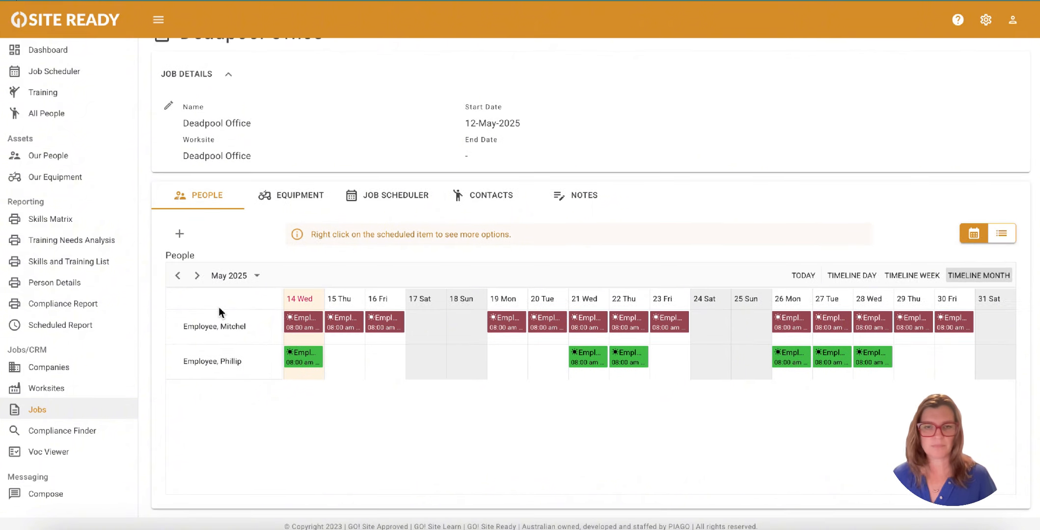
{"action": "mouse_move", "coordinate": [303, 334]}
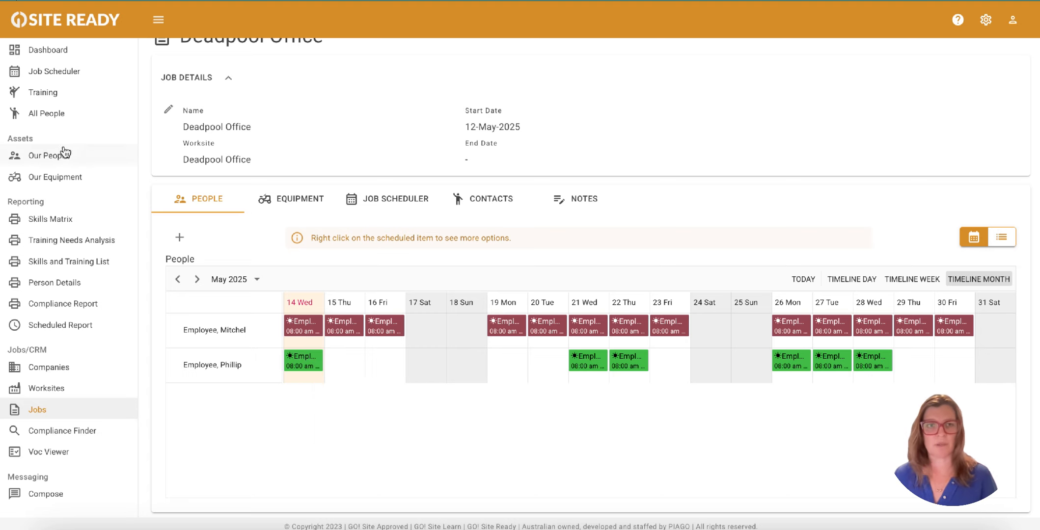
Open the Job Scheduler and review the details of the Deadpool Maintenance, Leave and Office shifts for May 12 - 18, 2025.
{"action": "left_click", "coordinate": [69, 74]}
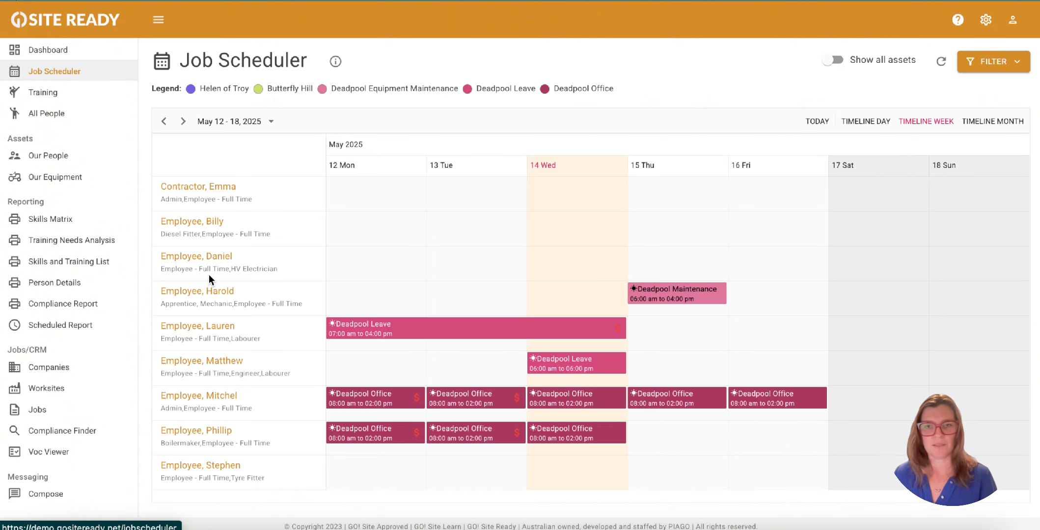
{"action": "mouse_move", "coordinate": [697, 287]}
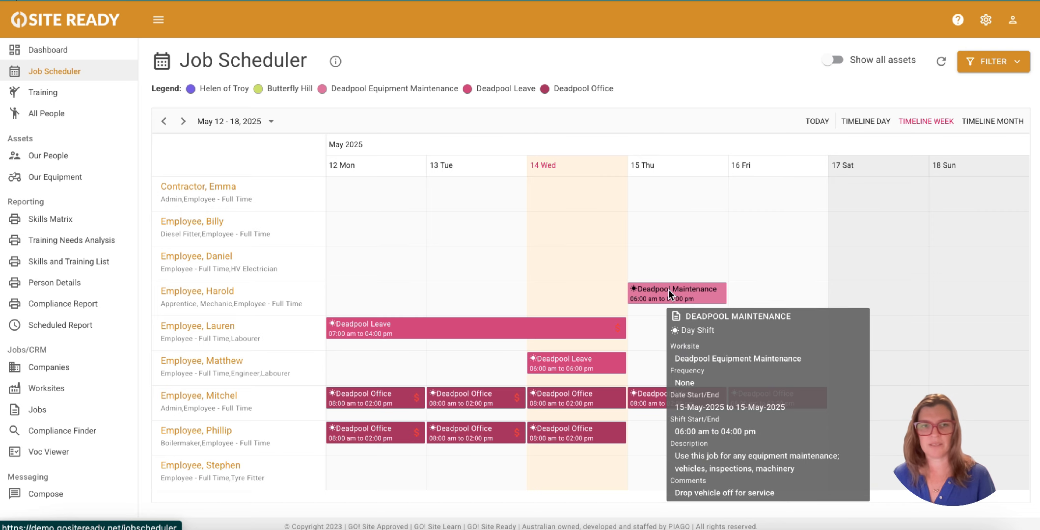
{"action": "mouse_move", "coordinate": [452, 328]}
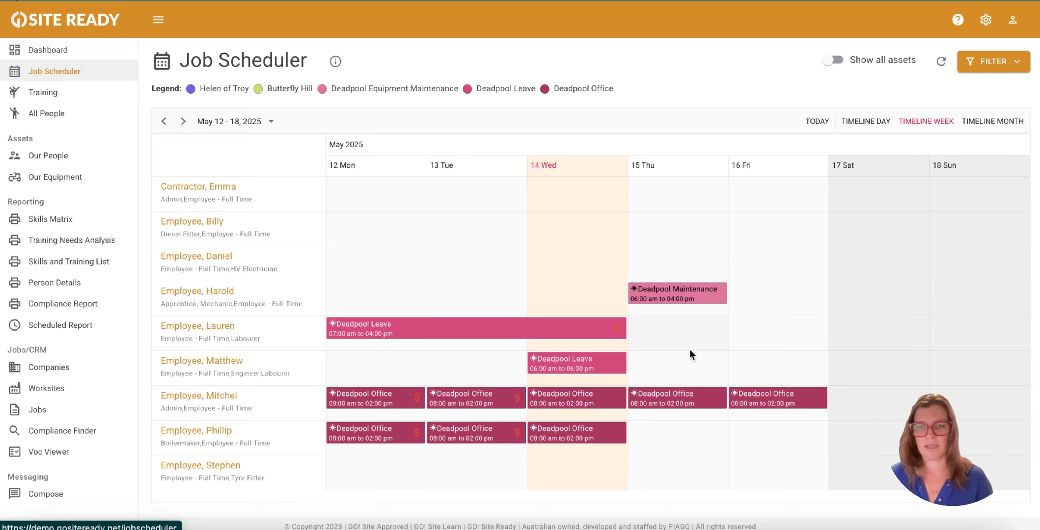
{"action": "mouse_move", "coordinate": [694, 389]}
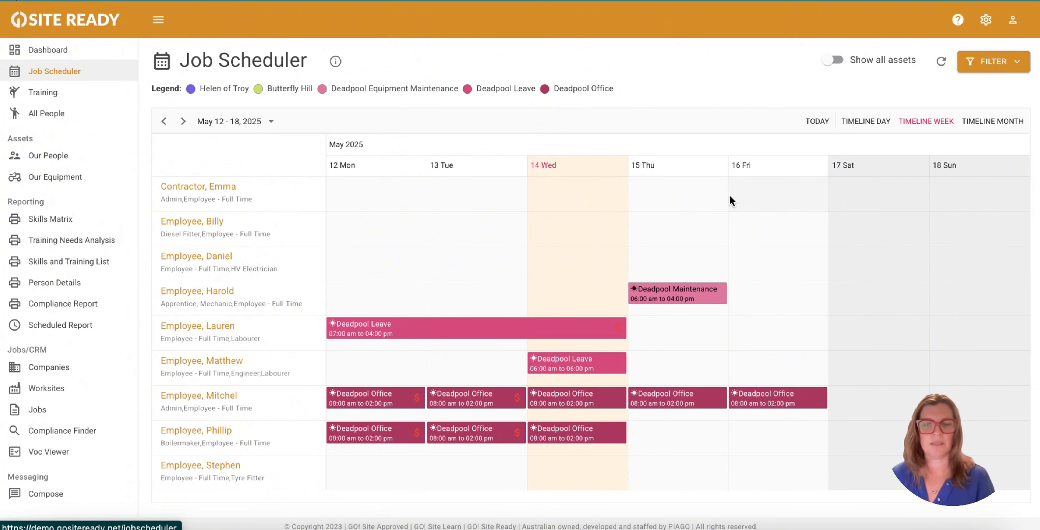
Filter the scheduler by the Equipment asset type and view the details of the box trailer's Deadpool Maintenance shift.
{"action": "left_click", "coordinate": [990, 65]}
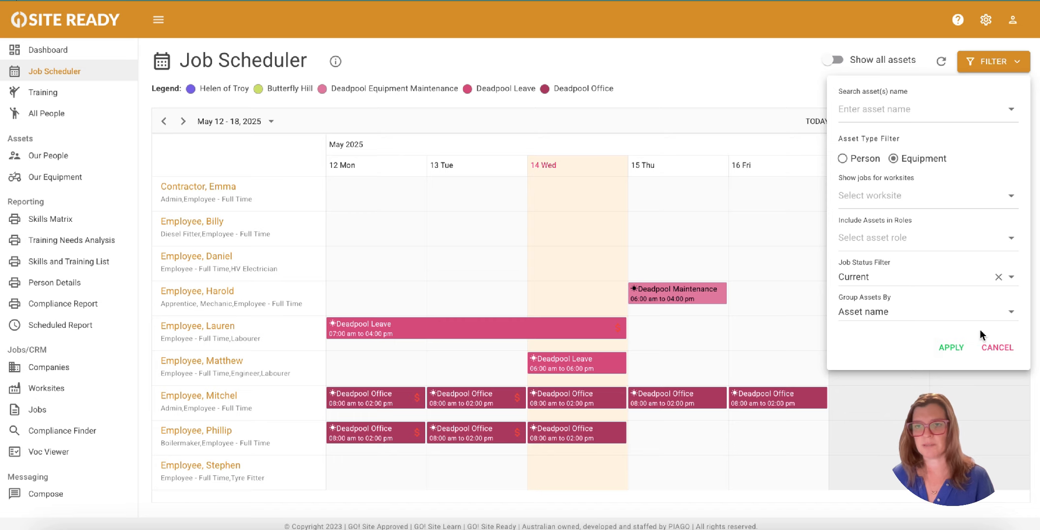
{"action": "left_click", "coordinate": [957, 346]}
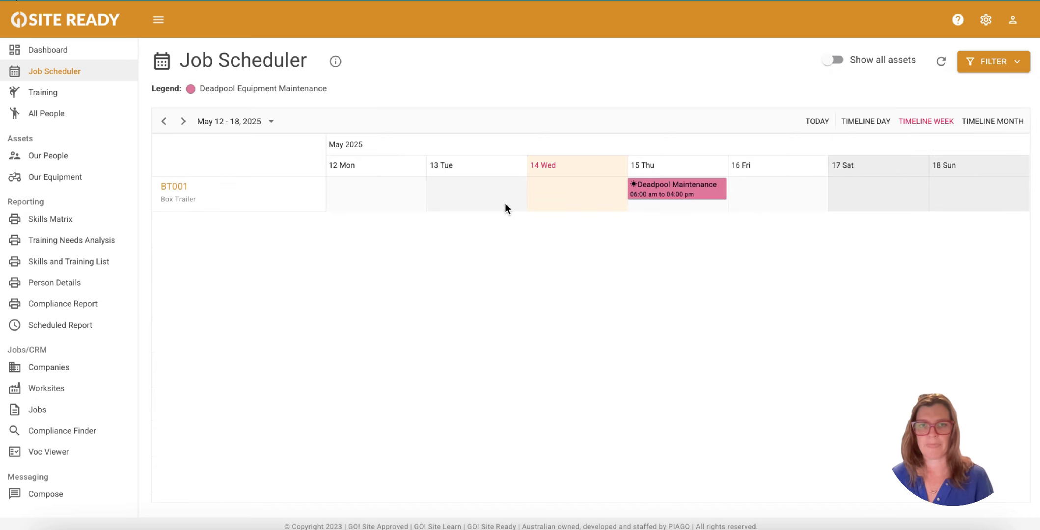
{"action": "mouse_move", "coordinate": [681, 185]}
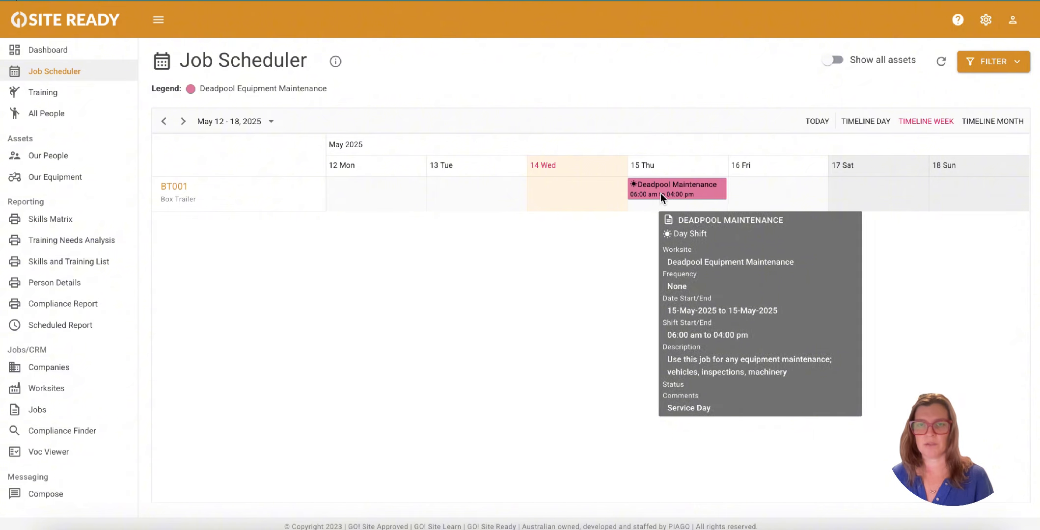
Filter the scheduler by the Person asset type and the Deadpool Office worksite.
{"action": "left_click", "coordinate": [981, 65]}
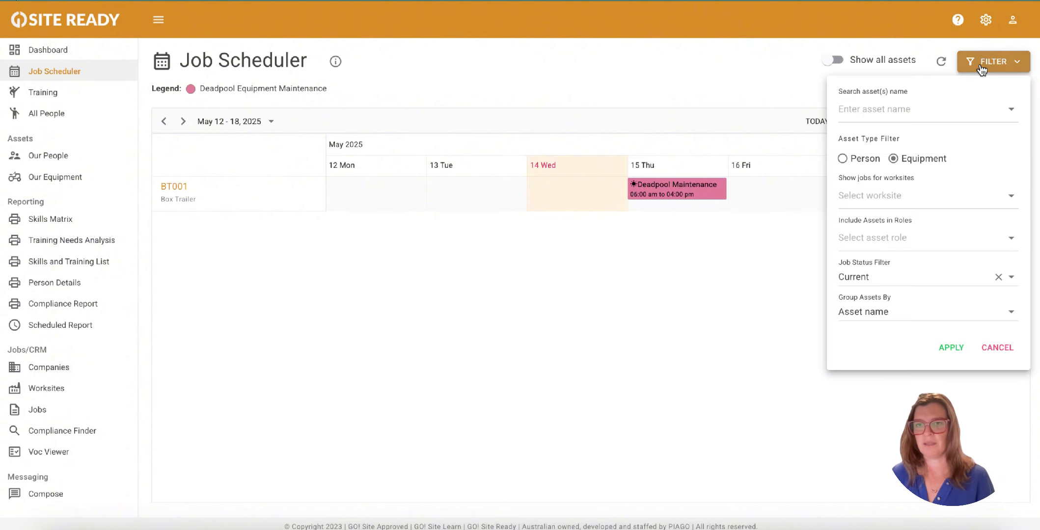
{"action": "left_click", "coordinate": [895, 194]}
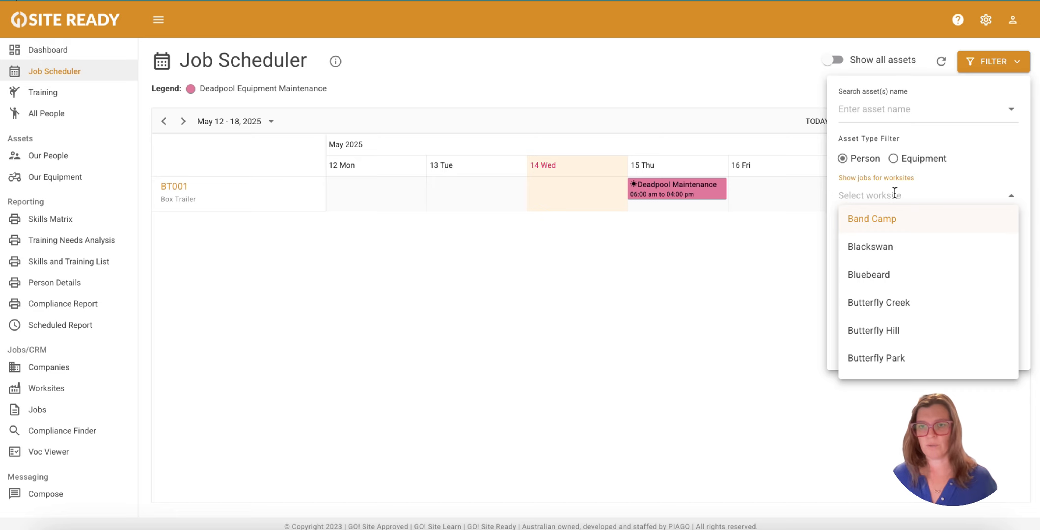
{"action": "type", "text": "dead"}
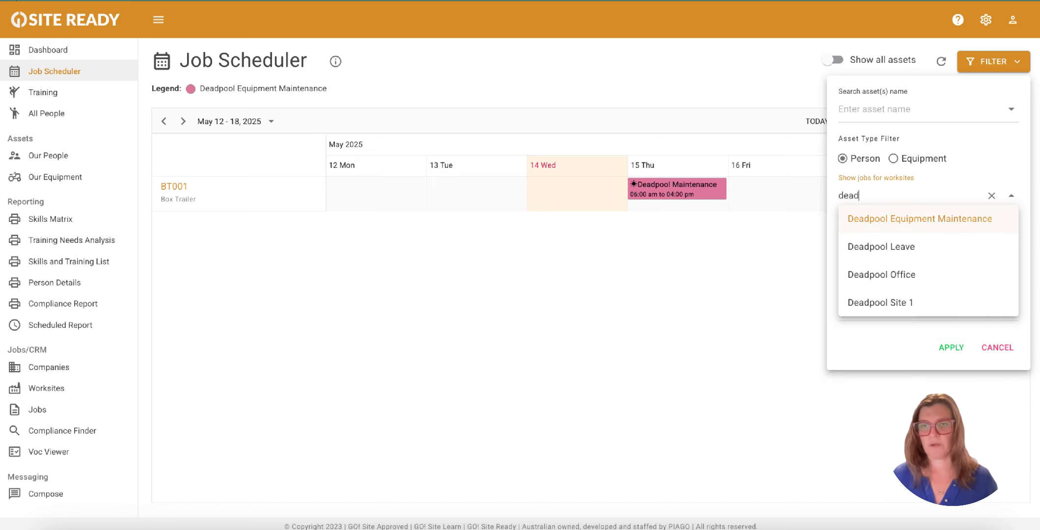
{"action": "left_click", "coordinate": [871, 277]}
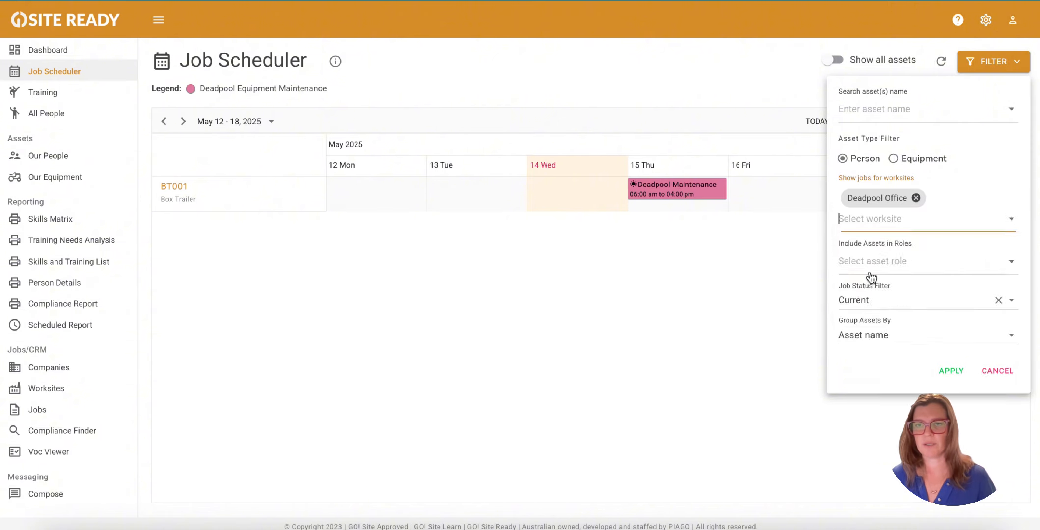
{"action": "left_click", "coordinate": [830, 285]}
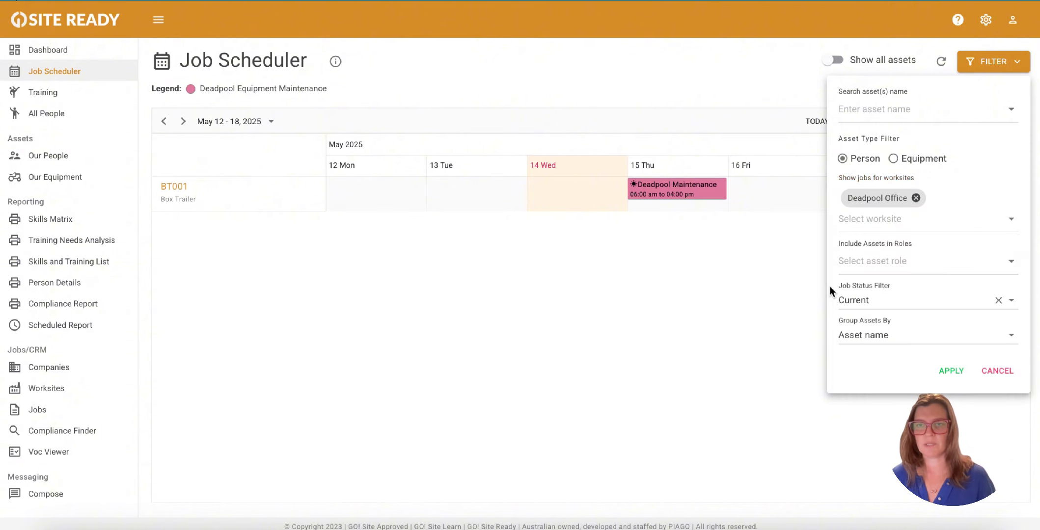
{"action": "left_click", "coordinate": [951, 371]}
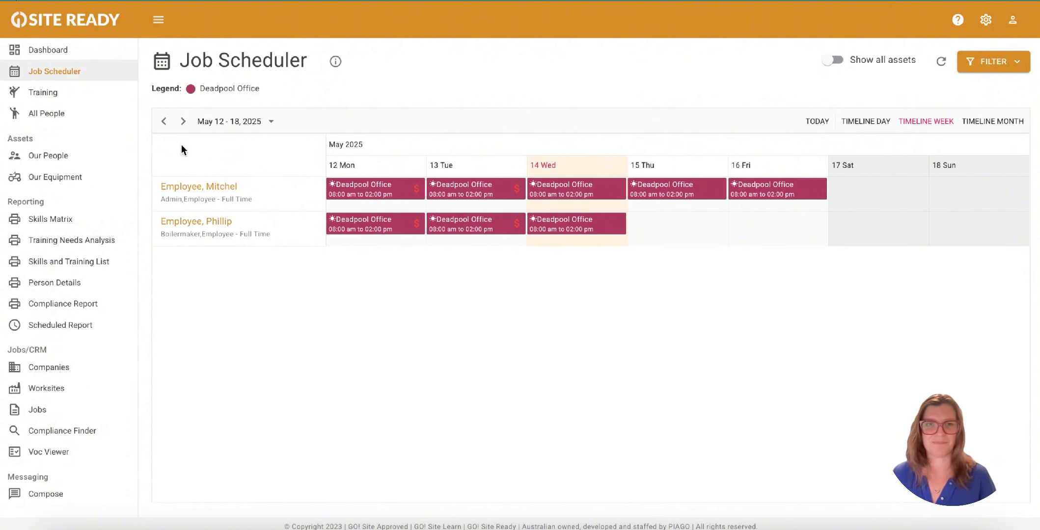
Move the filtered schedule forward four weeks to June 09 - 15, 2025 to check the recurring office shifts.
{"action": "left_click", "coordinate": [180, 124]}
{"action": "left_click", "coordinate": [181, 124]}
{"action": "left_click", "coordinate": [180, 124]}
{"action": "left_click", "coordinate": [181, 124]}
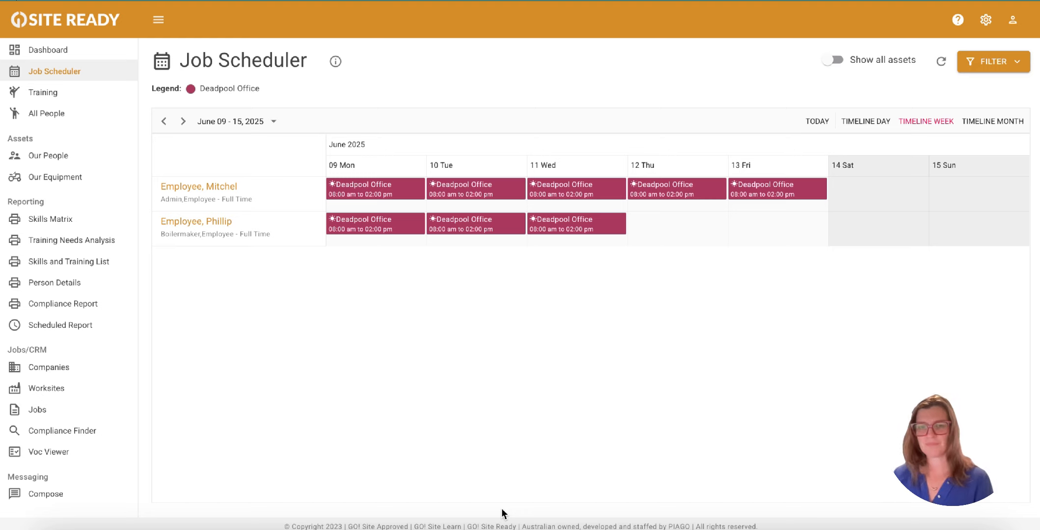